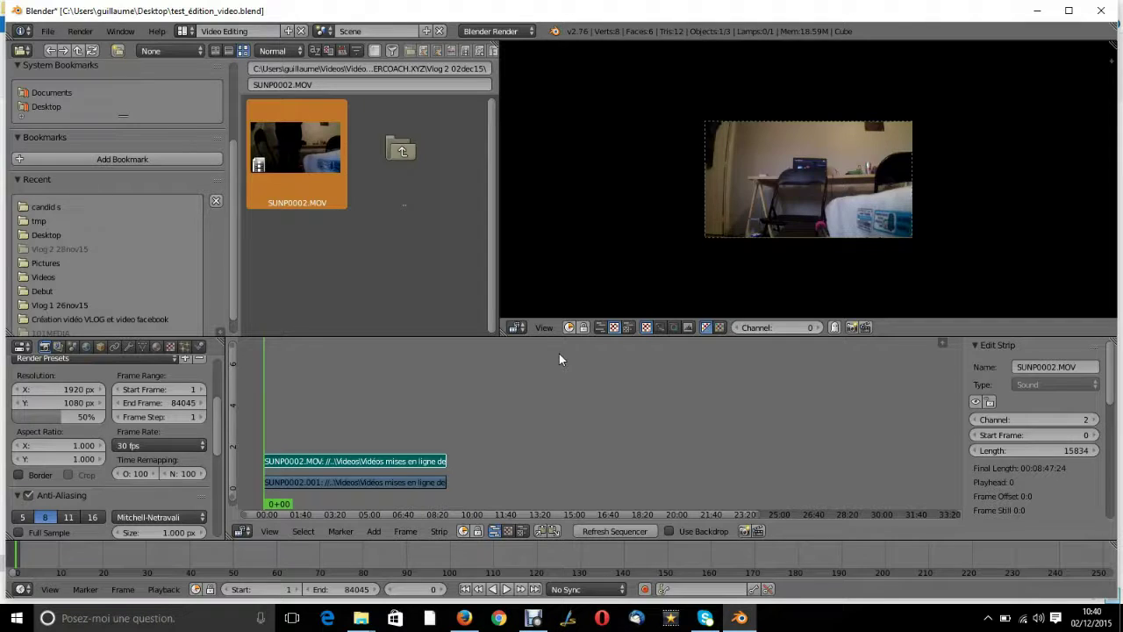
{"action": "left_click", "coordinate": [531, 618]}
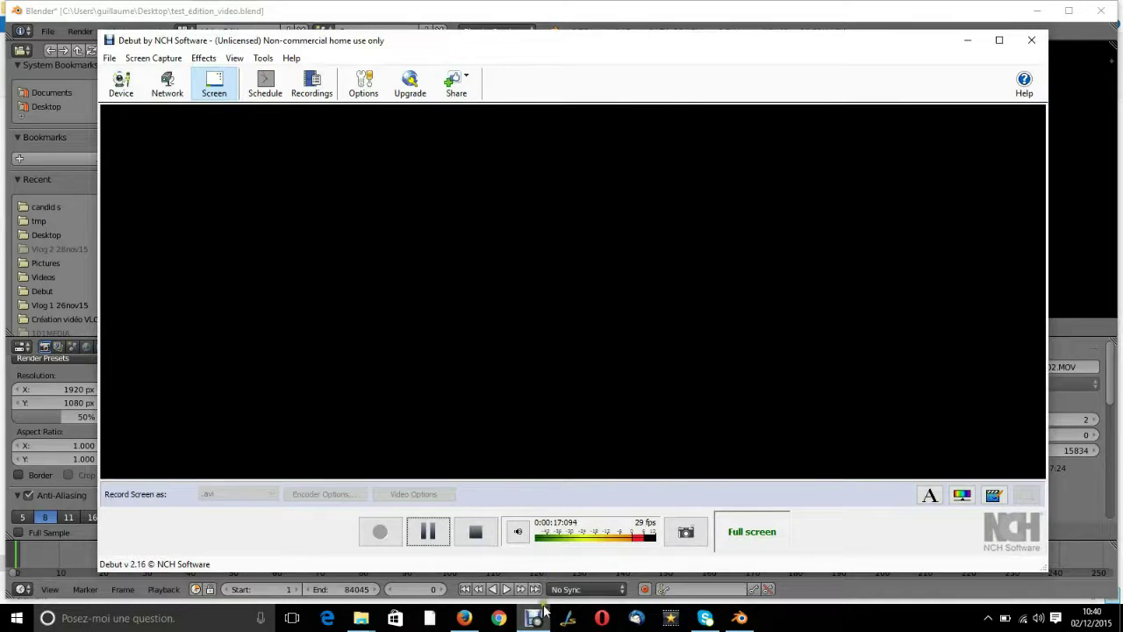
{"action": "mouse_move", "coordinate": [536, 622]}
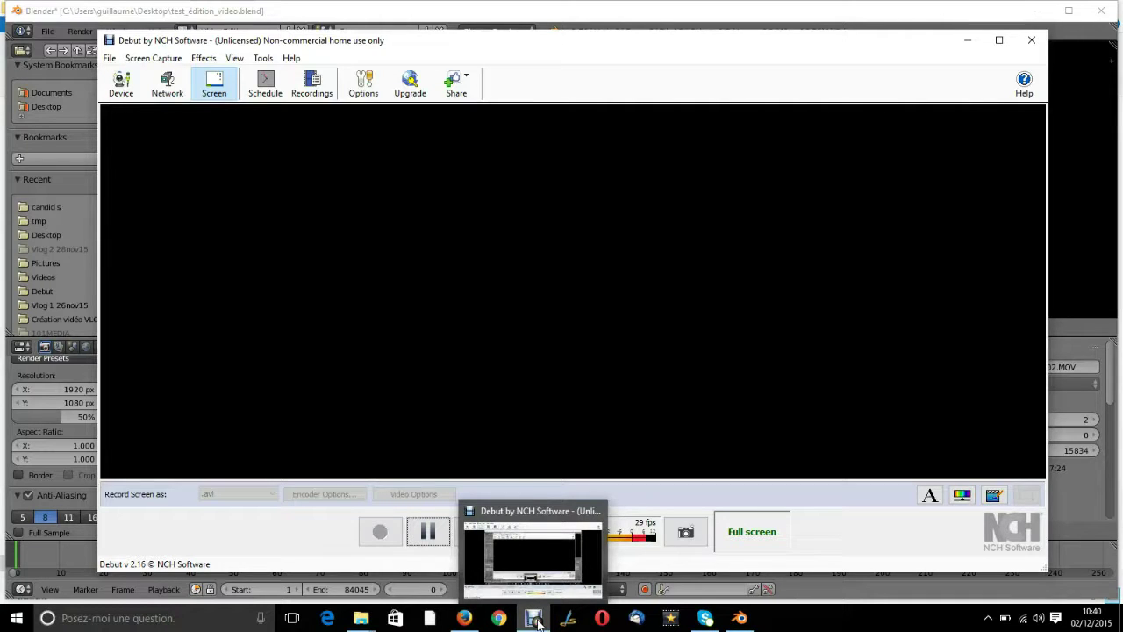
{"action": "left_click", "coordinate": [535, 619]}
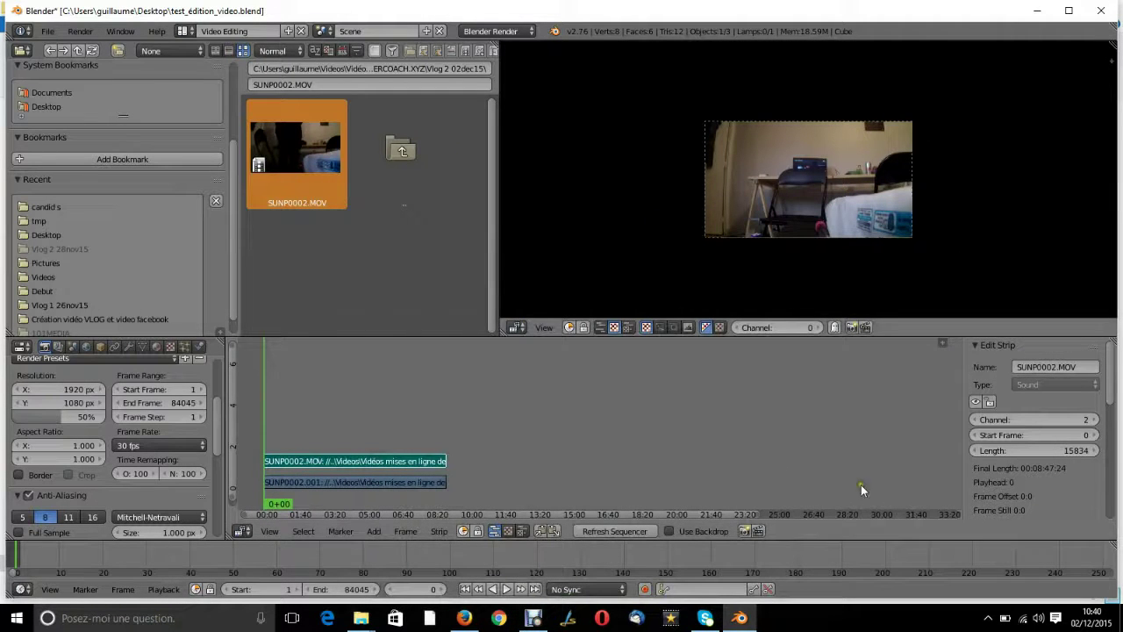
Delete the SUNP0002.MOV sound strip on channel 2 of the sequencer.
{"action": "scroll", "coordinate": [338, 462], "scroll_direction": "up", "scroll_amount": 4}
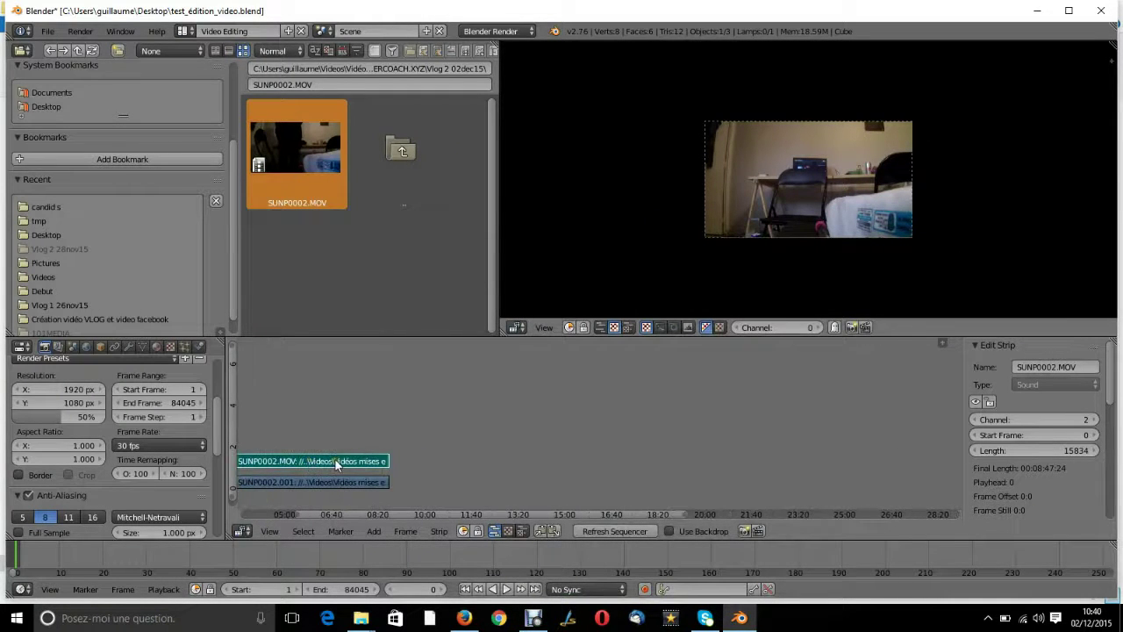
{"action": "middle_click_drag", "start_coordinate": [376, 458], "coordinate": [631, 430]}
{"action": "scroll", "coordinate": [474, 428], "scroll_direction": "up", "scroll_amount": 4}
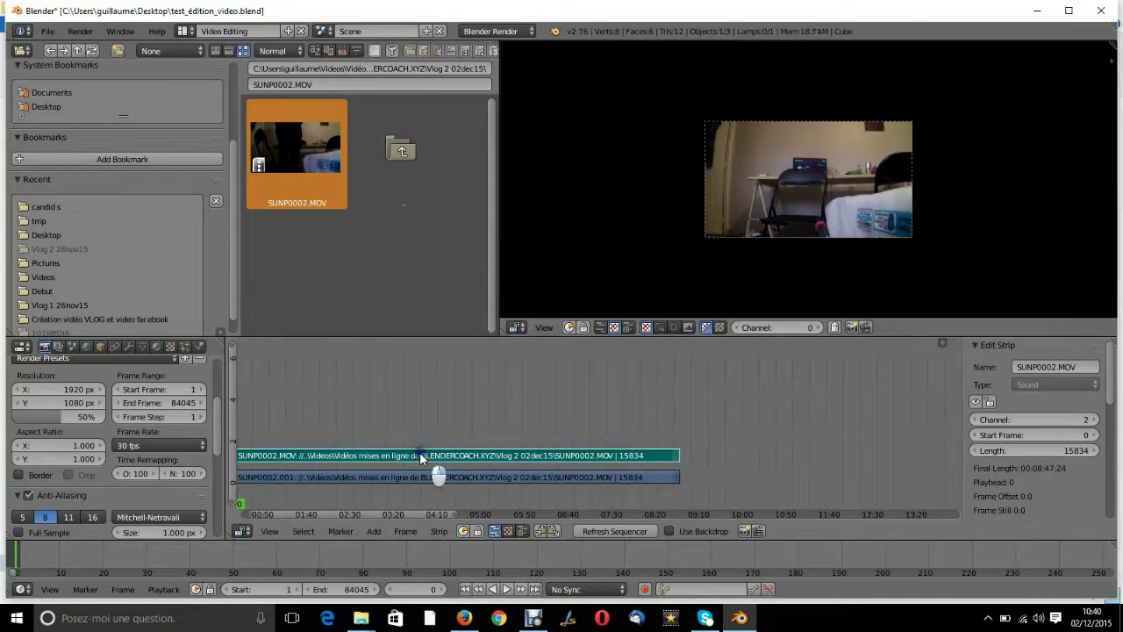
{"action": "key", "text": "x"}
{"action": "left_click", "coordinate": [416, 394]}
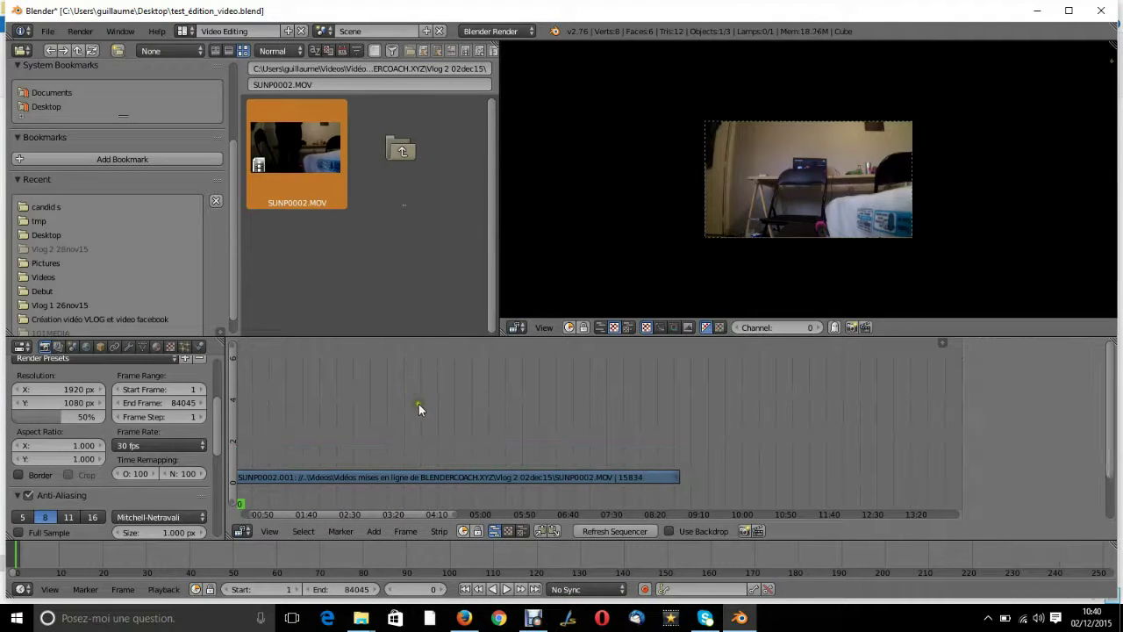
Skim through the SUNP0002 movie strip from start to end to review its footage, and return the playhead to frame 0.
{"action": "scroll", "coordinate": [523, 422], "scroll_direction": "down", "scroll_amount": 2}
{"action": "left_click", "coordinate": [340, 438]}
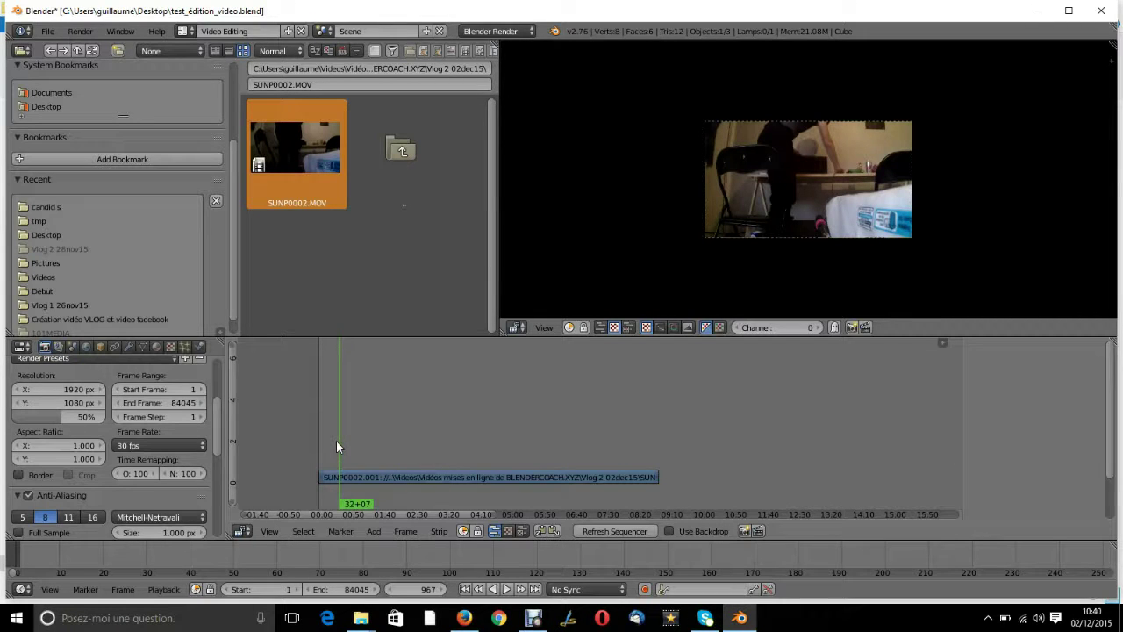
{"action": "left_click", "coordinate": [329, 434]}
{"action": "key", "text": "alt+a"}
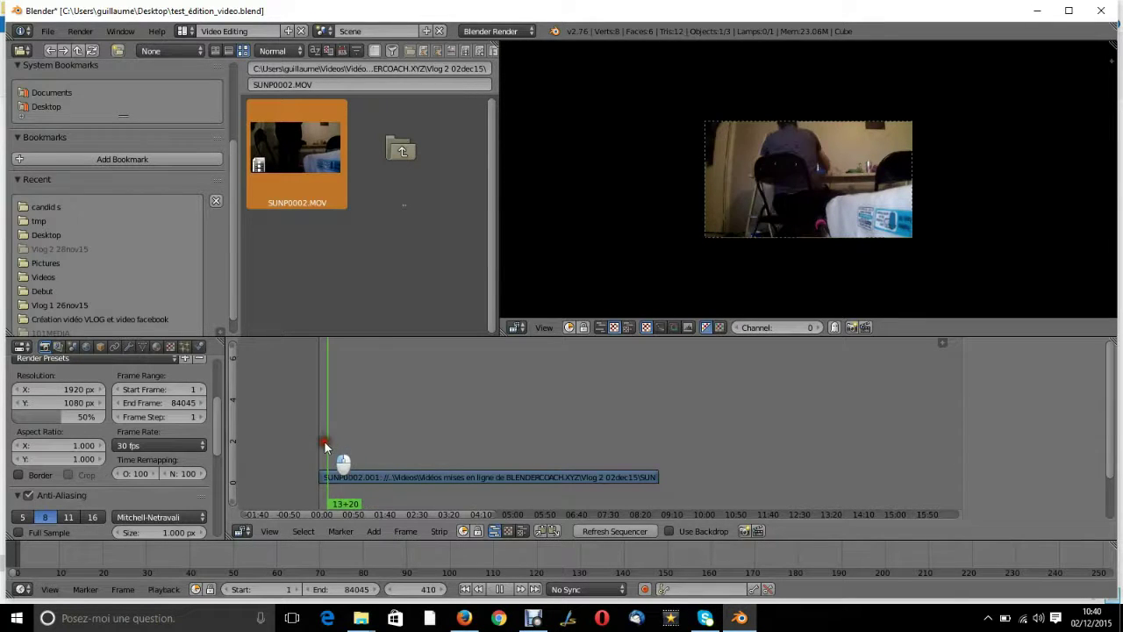
{"action": "left_click_drag", "start_coordinate": [345, 450], "coordinate": [628, 452]}
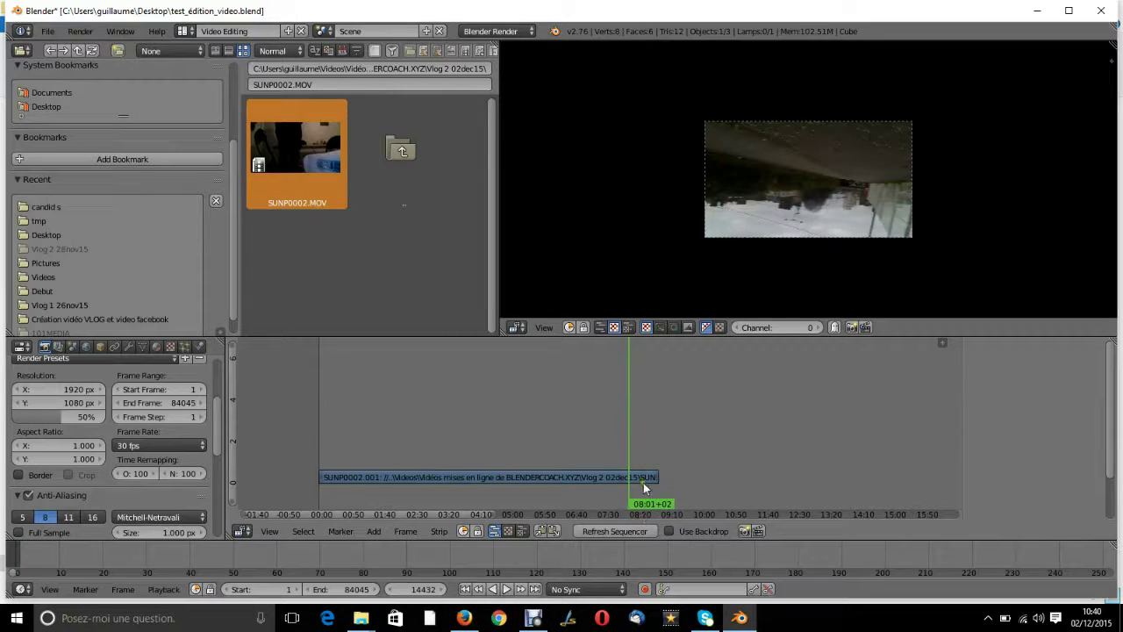
{"action": "left_click_drag", "start_coordinate": [635, 453], "coordinate": [641, 455]}
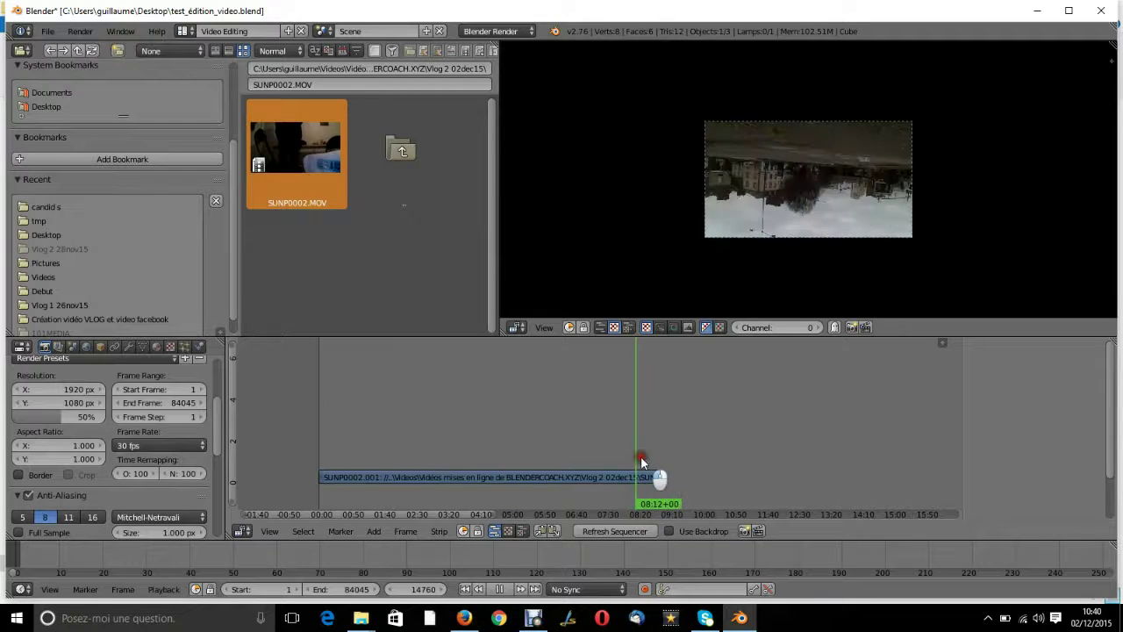
{"action": "scroll", "coordinate": [567, 486], "scroll_direction": "up", "scroll_amount": 2}
{"action": "scroll", "coordinate": [567, 486], "scroll_direction": "up", "scroll_amount": 2}
{"action": "scroll", "coordinate": [559, 486], "scroll_direction": "down", "scroll_amount": 3}
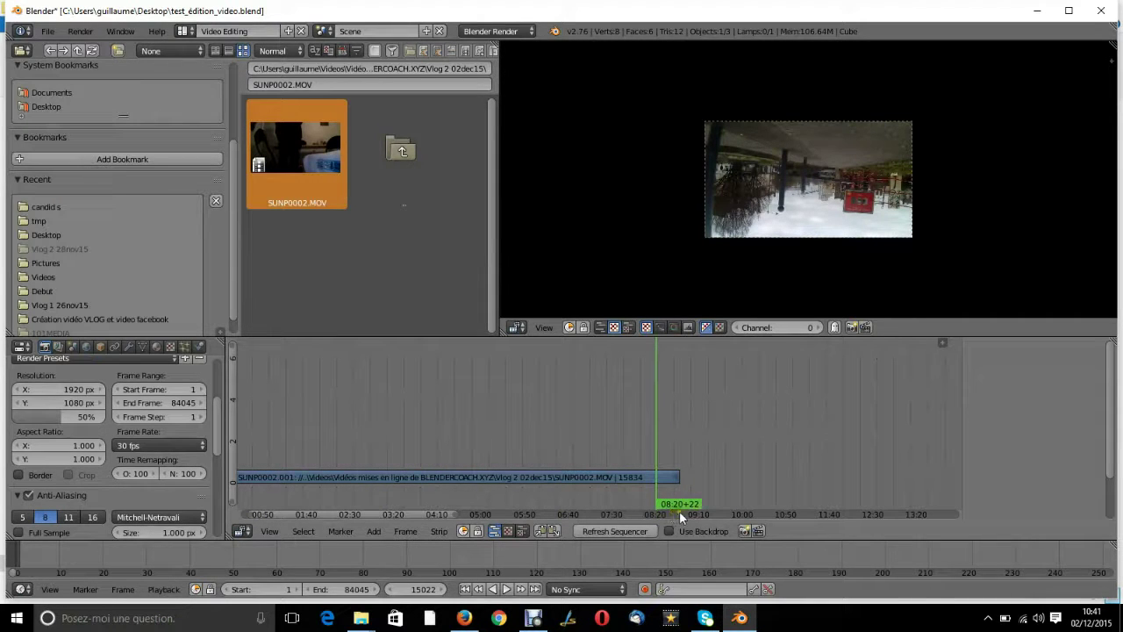
{"action": "left_click_drag", "start_coordinate": [667, 465], "coordinate": [338, 456]}
{"action": "scroll", "coordinate": [492, 469], "scroll_direction": "down", "scroll_amount": 2}
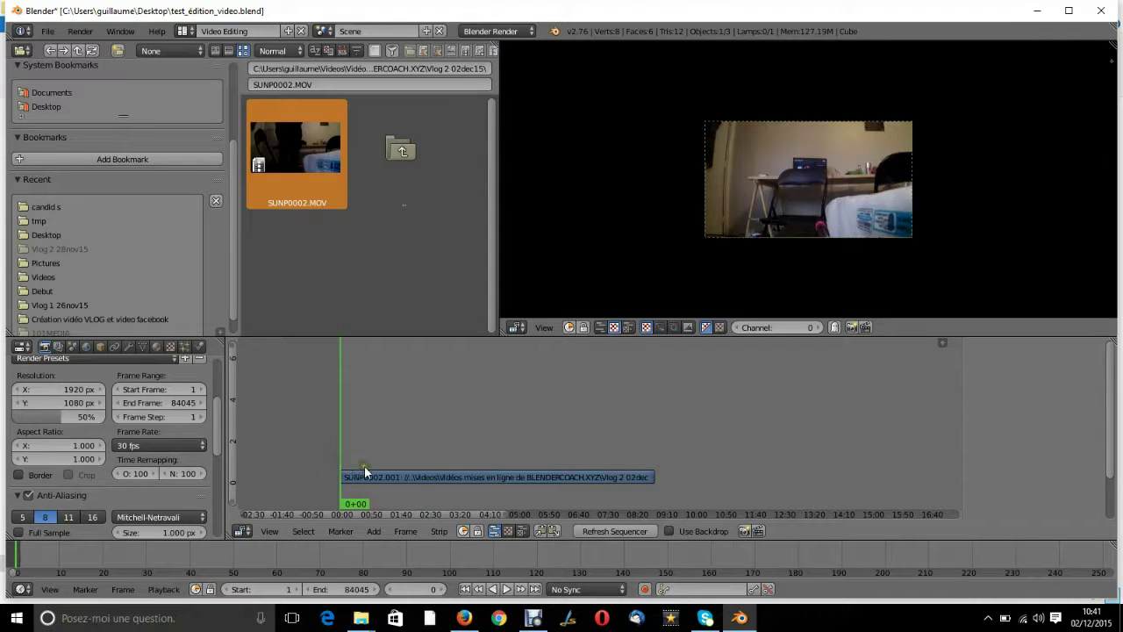
Locate the frame at 06:09+08 with the help of an enlarged preview and cut the movie strip there.
{"action": "left_click_drag", "start_coordinate": [359, 452], "coordinate": [555, 462]}
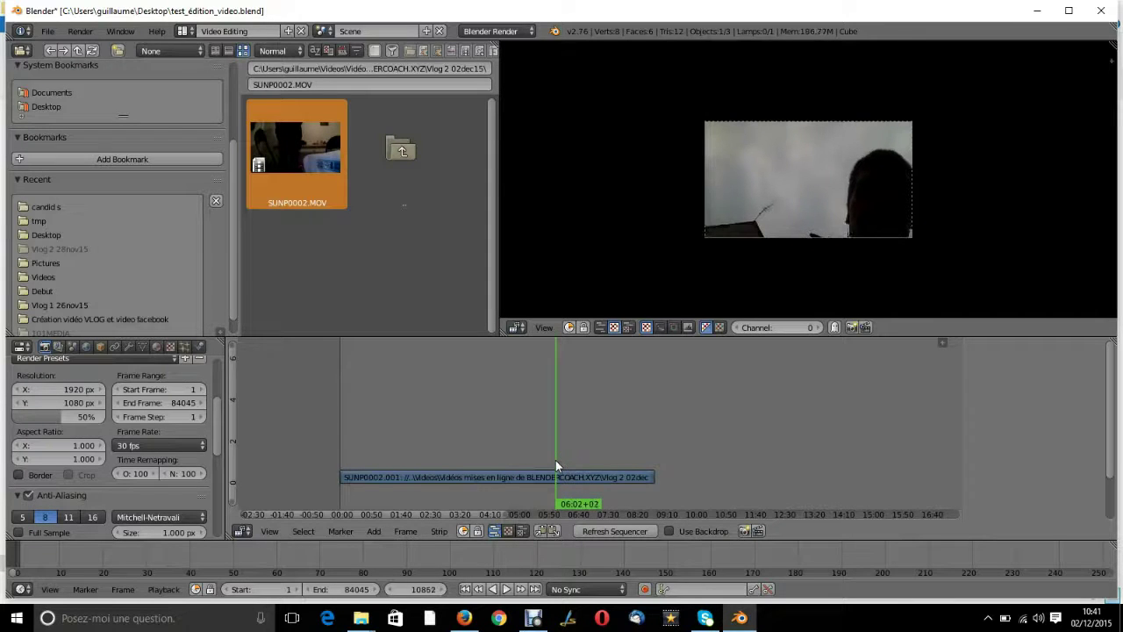
{"action": "scroll", "coordinate": [867, 156], "scroll_direction": "up", "scroll_amount": 3}
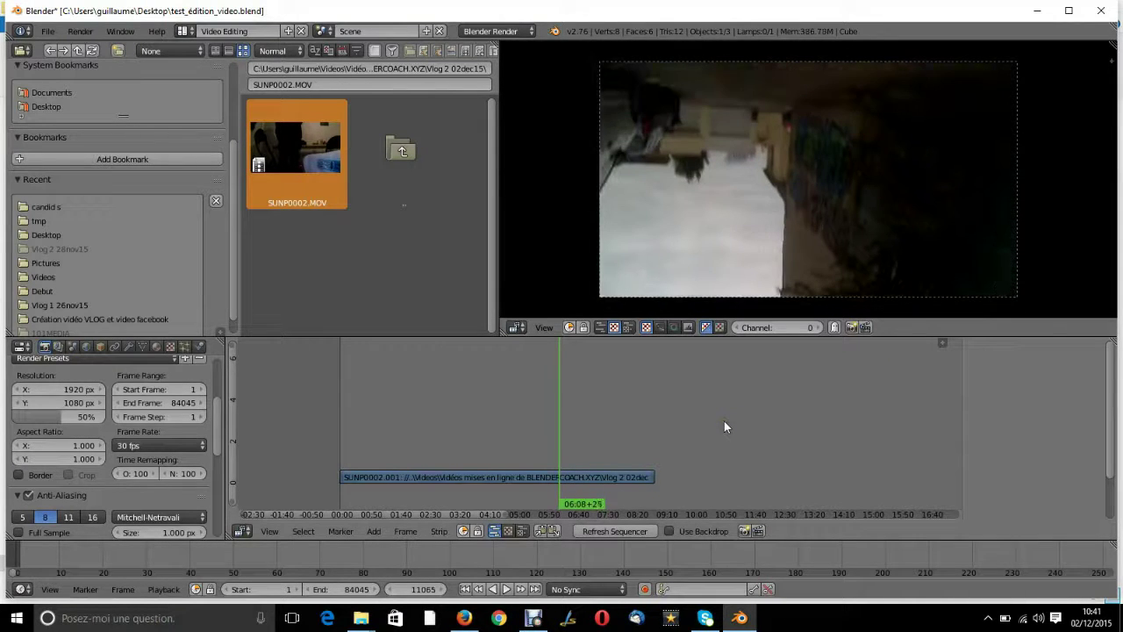
{"action": "key", "text": "Up"}
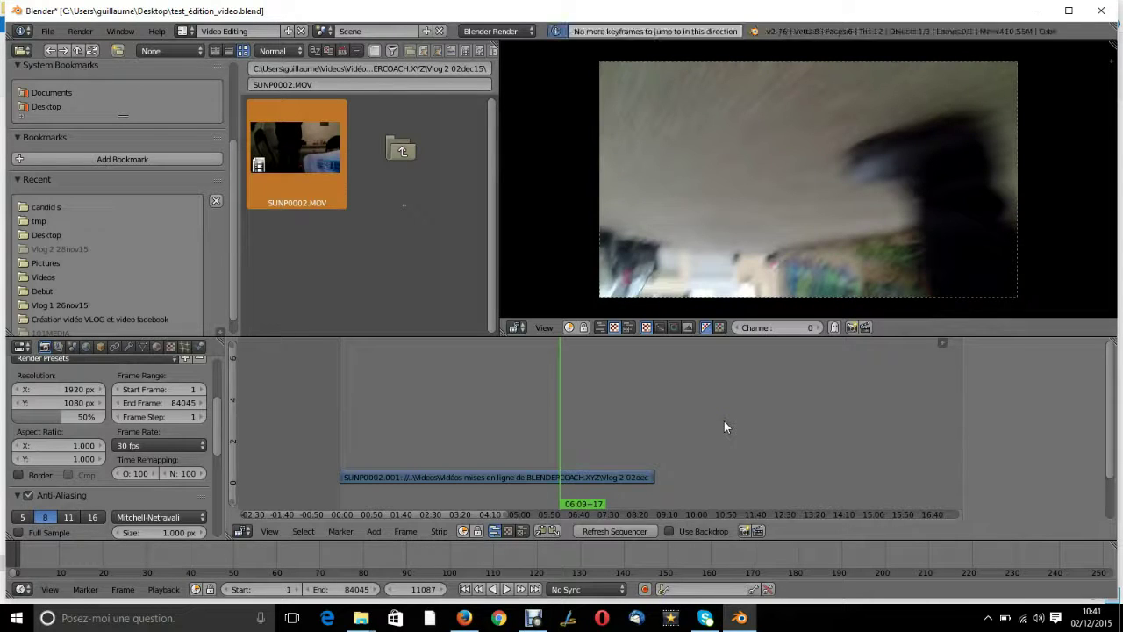
{"action": "key", "text": "shift+alt+a"}
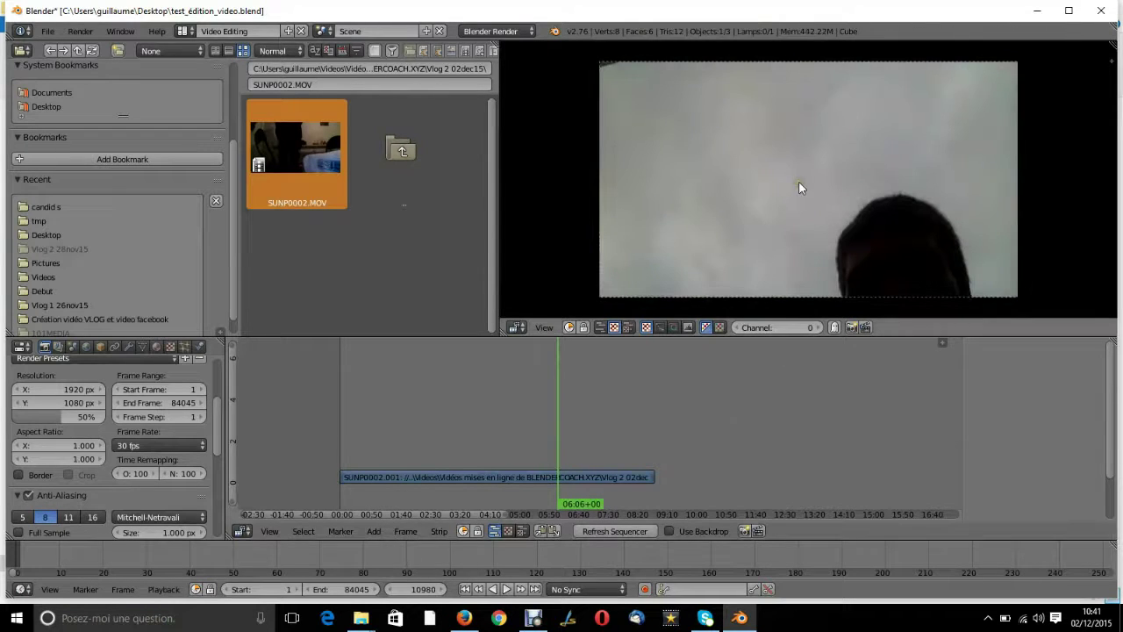
{"action": "key", "text": "ctrl+Up"}
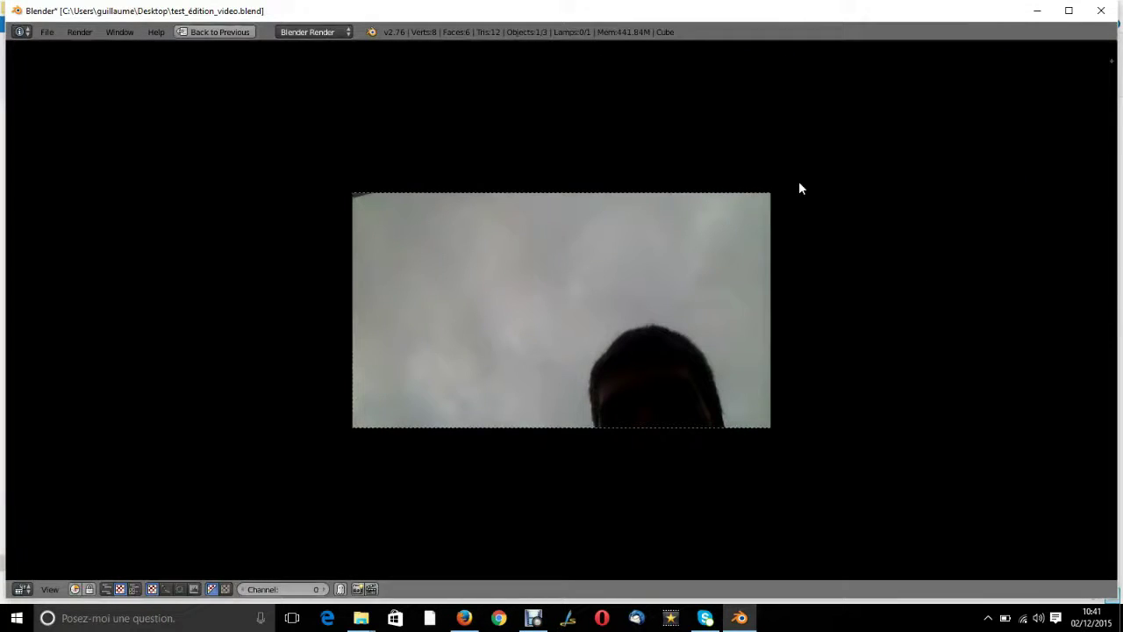
{"action": "scroll", "coordinate": [581, 239], "scroll_direction": "up", "scroll_amount": 3}
{"action": "scroll", "coordinate": [581, 231], "scroll_direction": "up", "scroll_amount": 1}
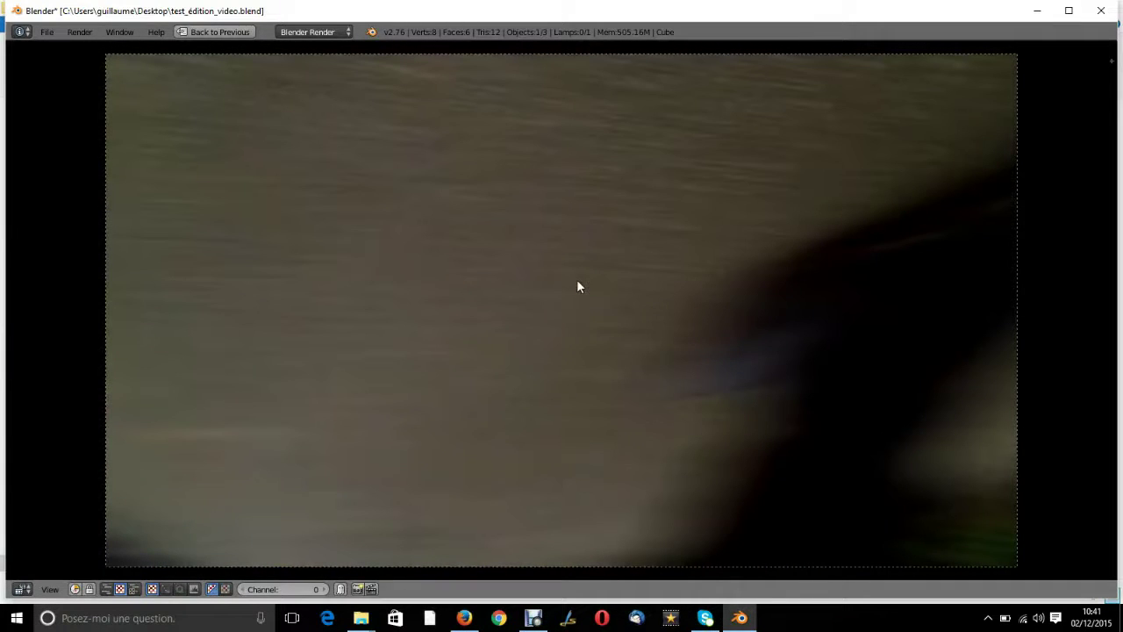
{"action": "key", "text": "ctrl+Up"}
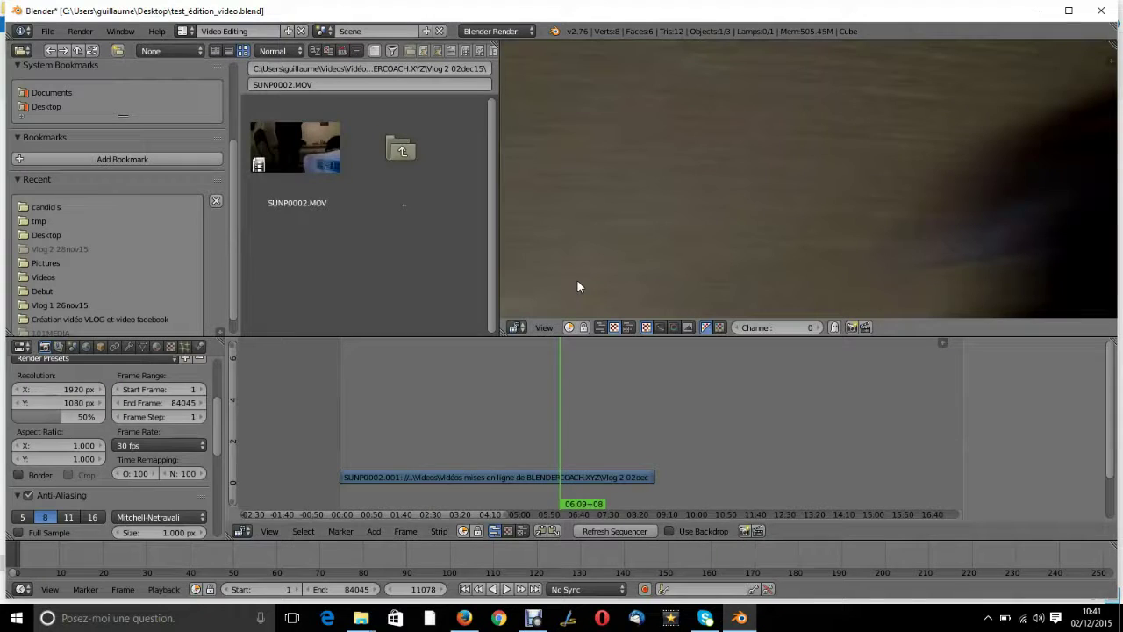
{"action": "right_click", "coordinate": [531, 478]}
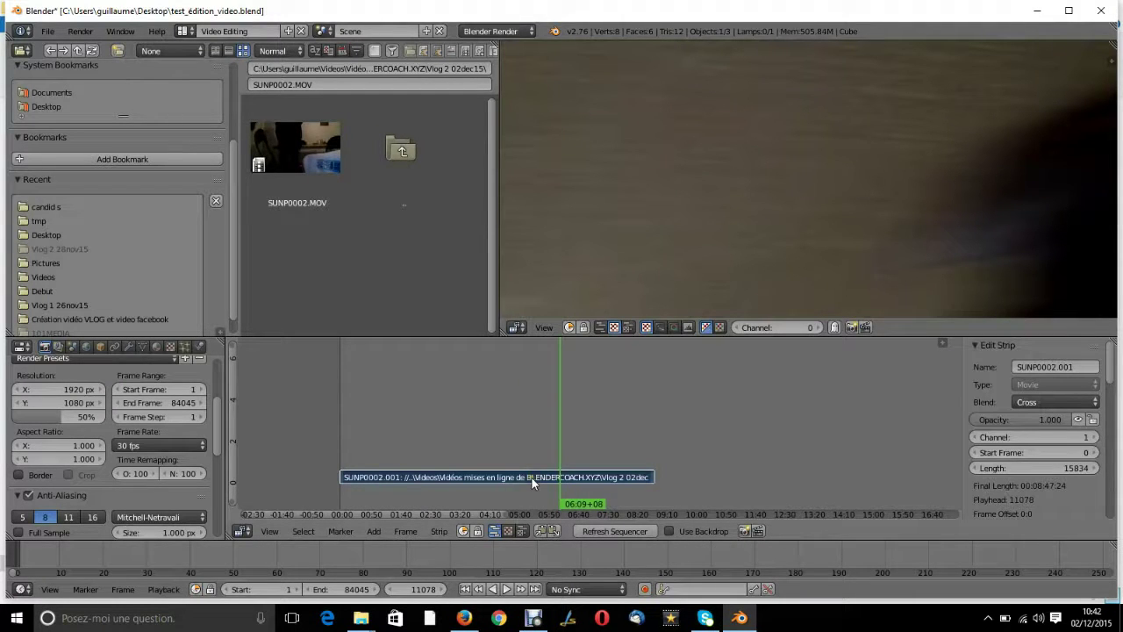
{"action": "key", "text": "k"}
Move the playhead to 06:59+20 in the second part of the strip and view its whole frame in the preview.
{"action": "scroll", "coordinate": [587, 494], "scroll_direction": "up", "scroll_amount": 3}
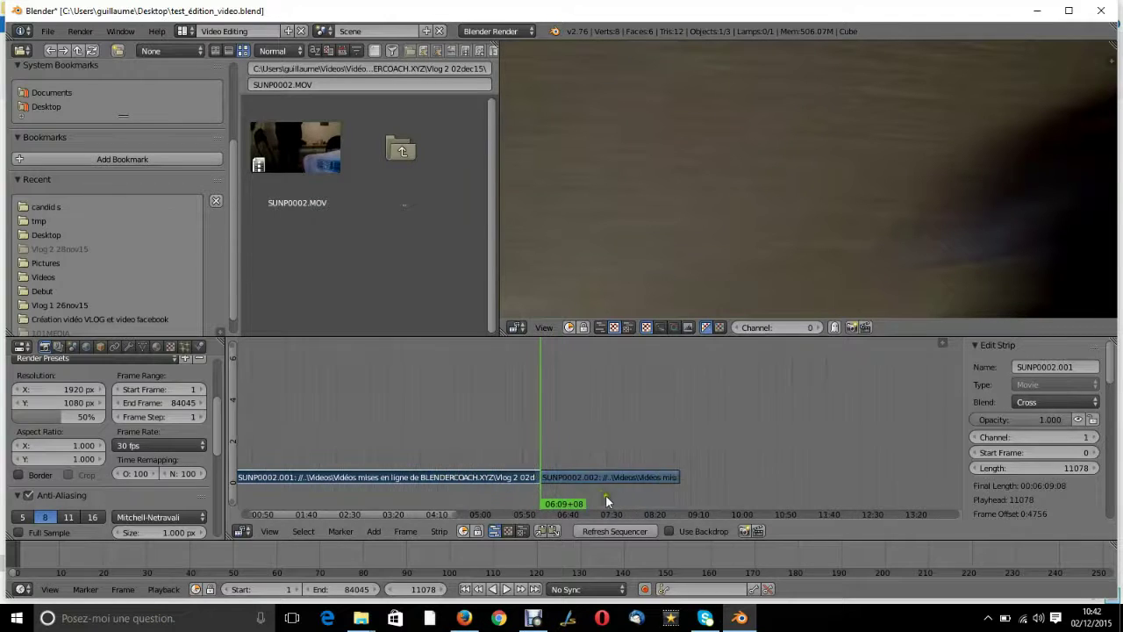
{"action": "left_click_drag", "start_coordinate": [545, 452], "coordinate": [581, 457]}
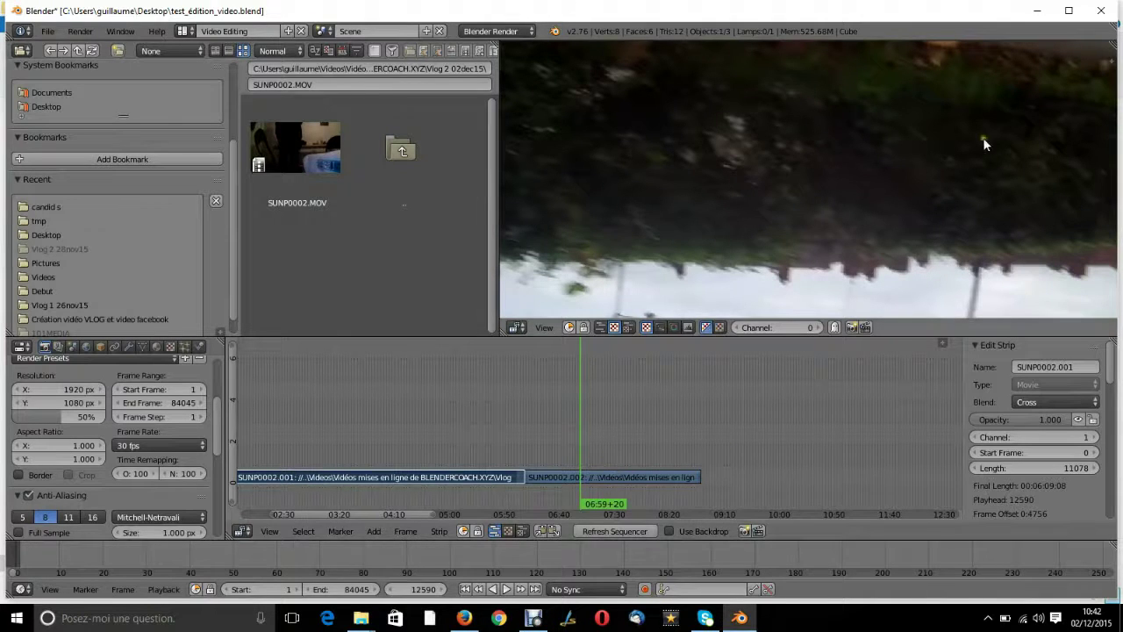
{"action": "scroll", "coordinate": [780, 154], "scroll_direction": "down", "scroll_amount": 5}
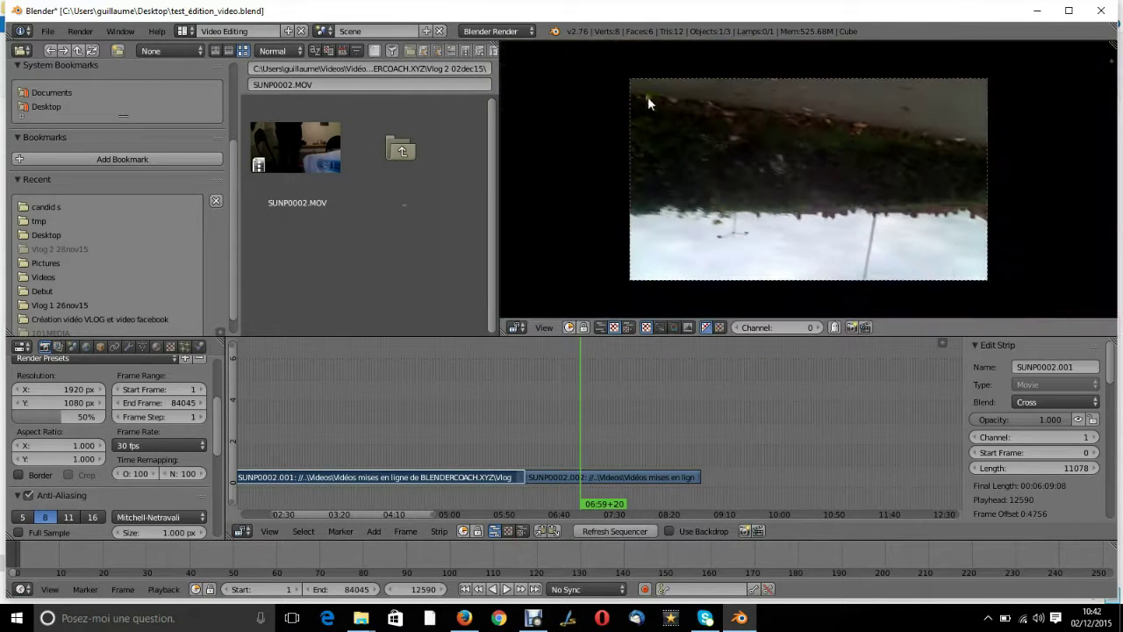
Switch to Firefox, open Google in the Facebook page's tab and search for "reverse video in blender".
{"action": "left_click", "coordinate": [466, 618]}
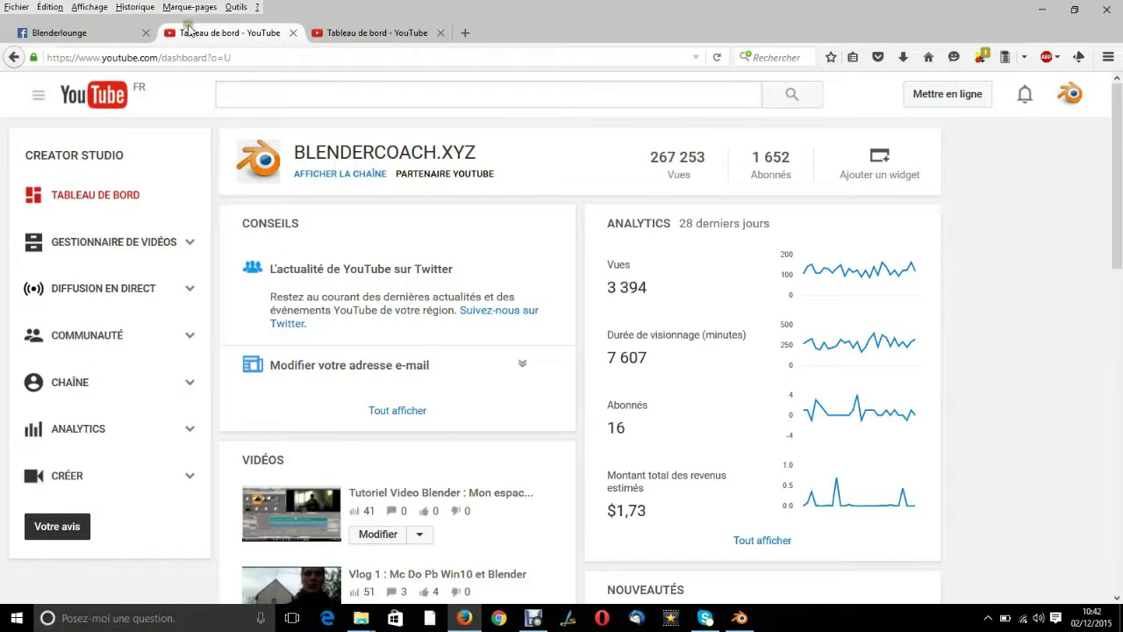
{"action": "left_click", "coordinate": [104, 33]}
{"action": "left_click", "coordinate": [146, 53]}
{"action": "type", "text": "google"}
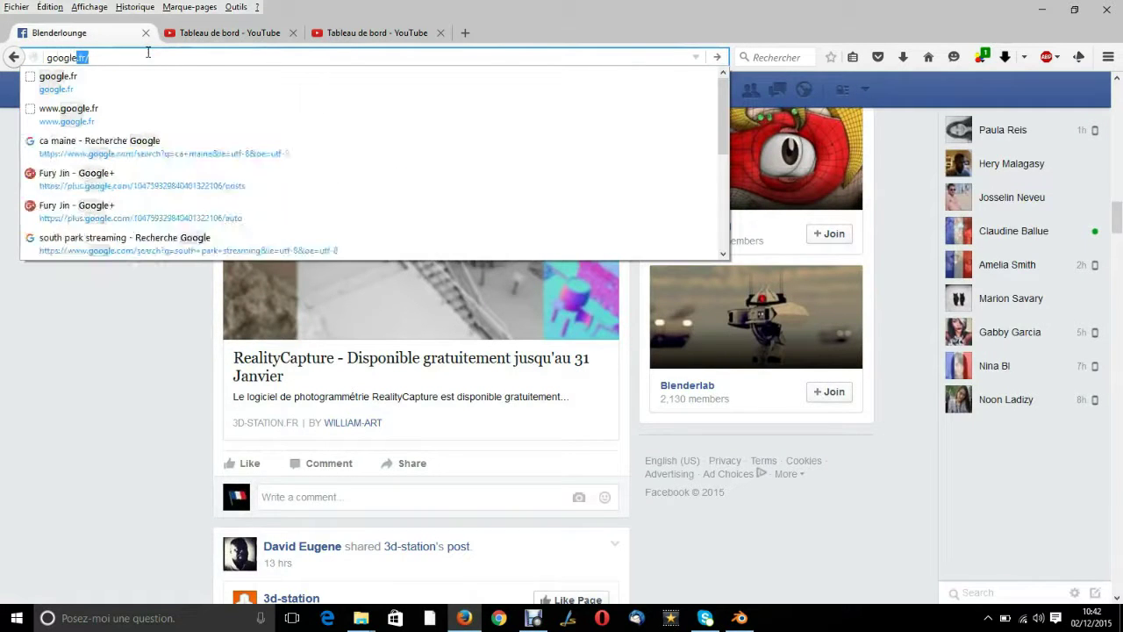
{"action": "key", "text": "Return"}
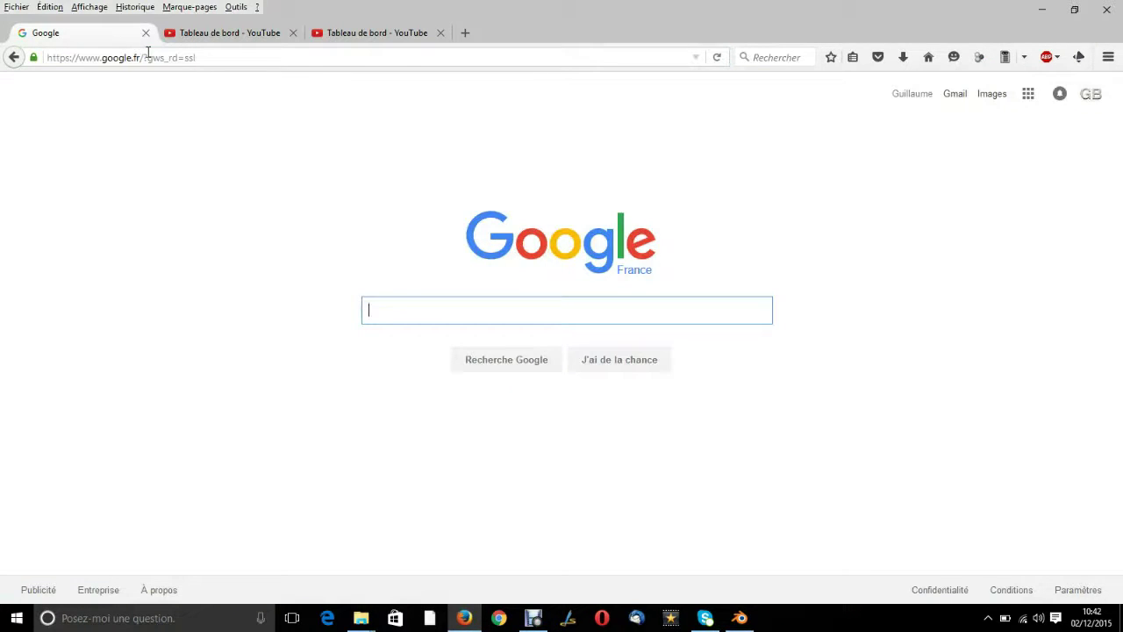
{"action": "type", "text": "re"}
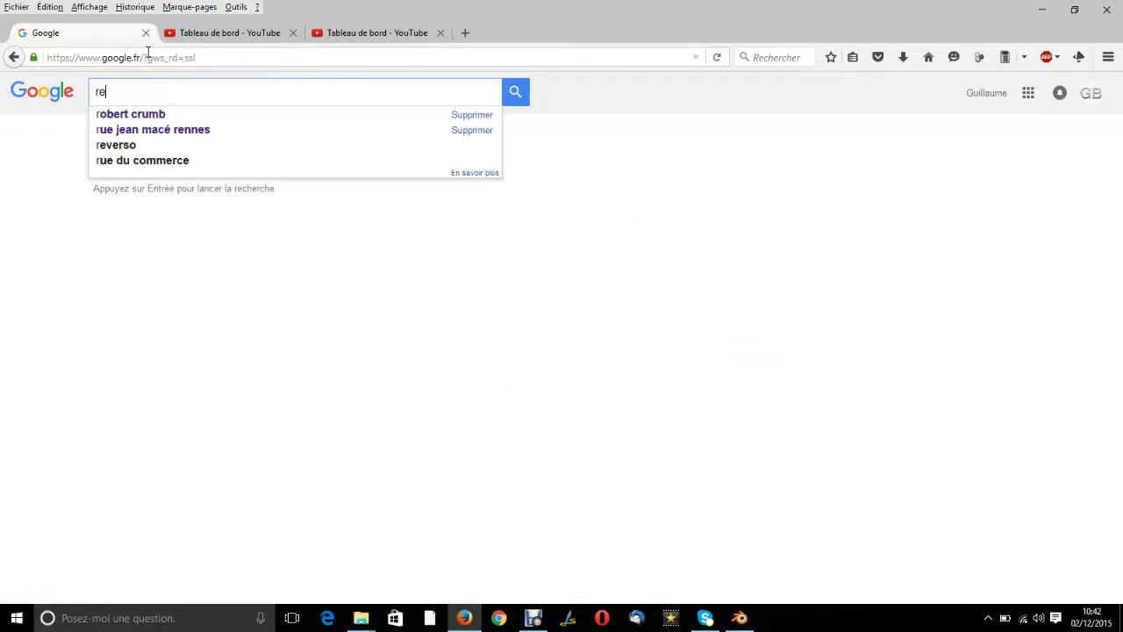
{"action": "type", "text": "verse "}
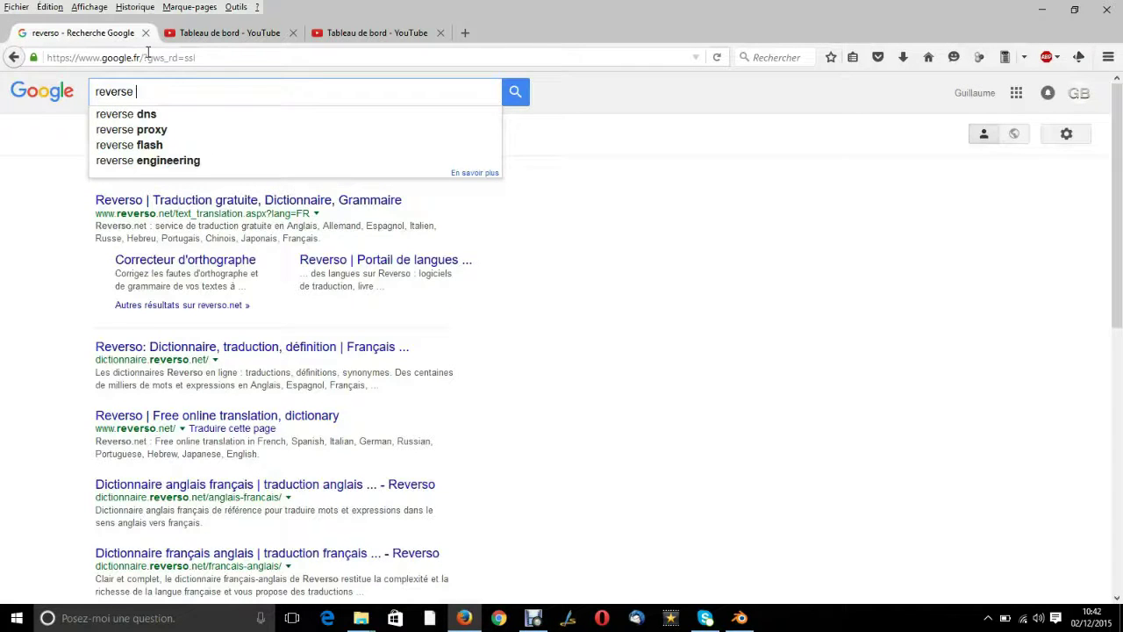
{"action": "type", "text": "video in blender"}
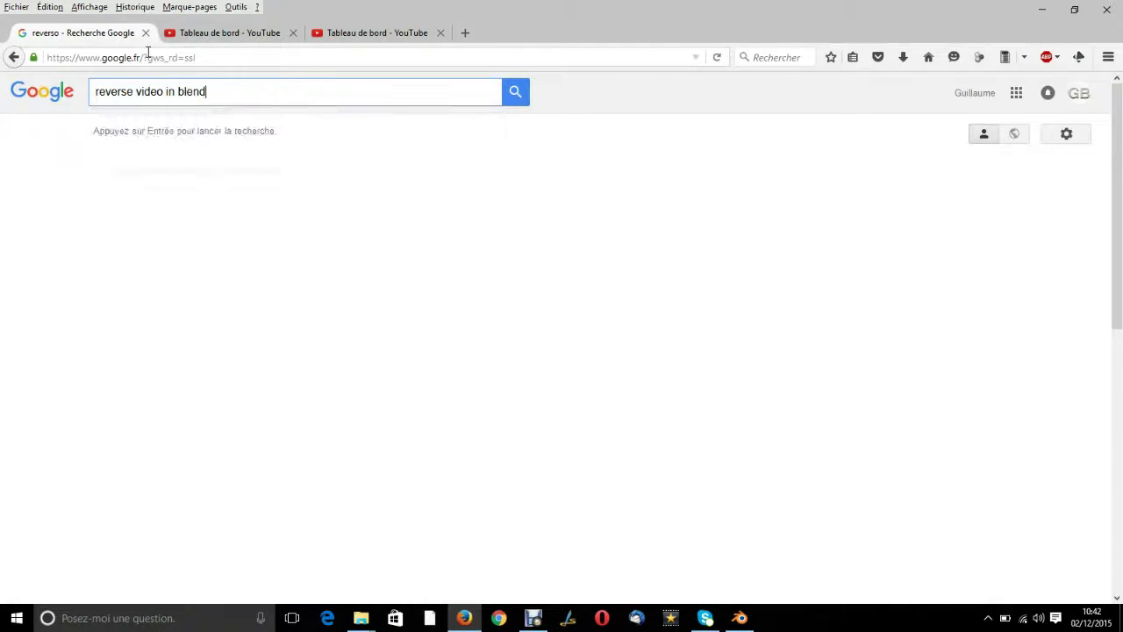
{"action": "key", "text": "Return"}
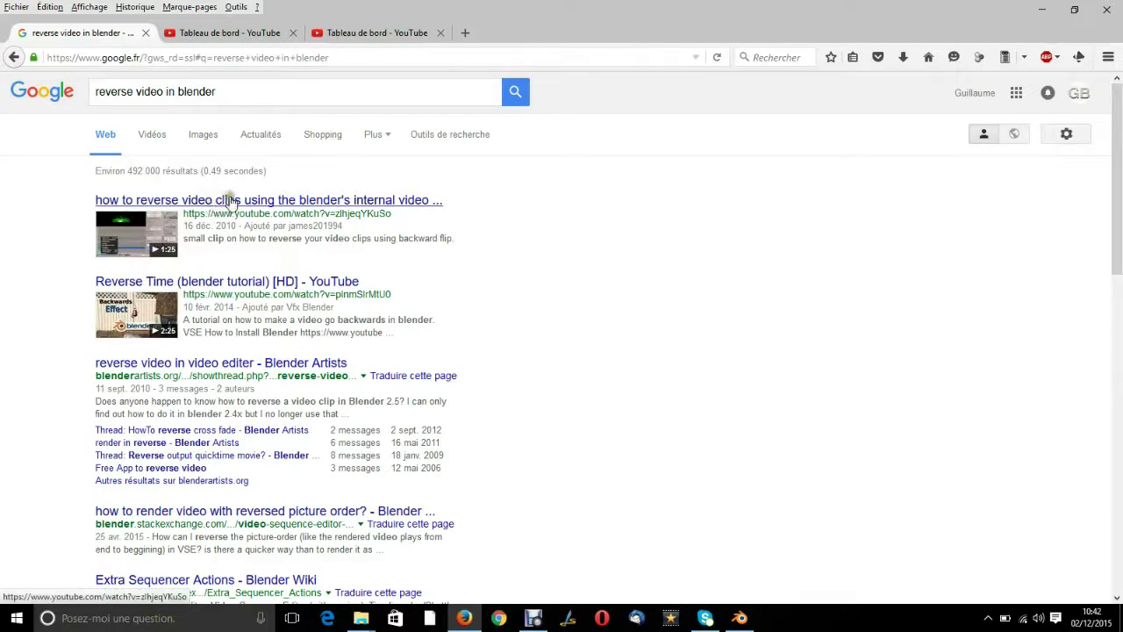
Check the first YouTube result briefly, and open the Blender Stack Exchange result about rendering video with reversed picture order to examine its answer.
{"action": "left_click", "coordinate": [343, 208]}
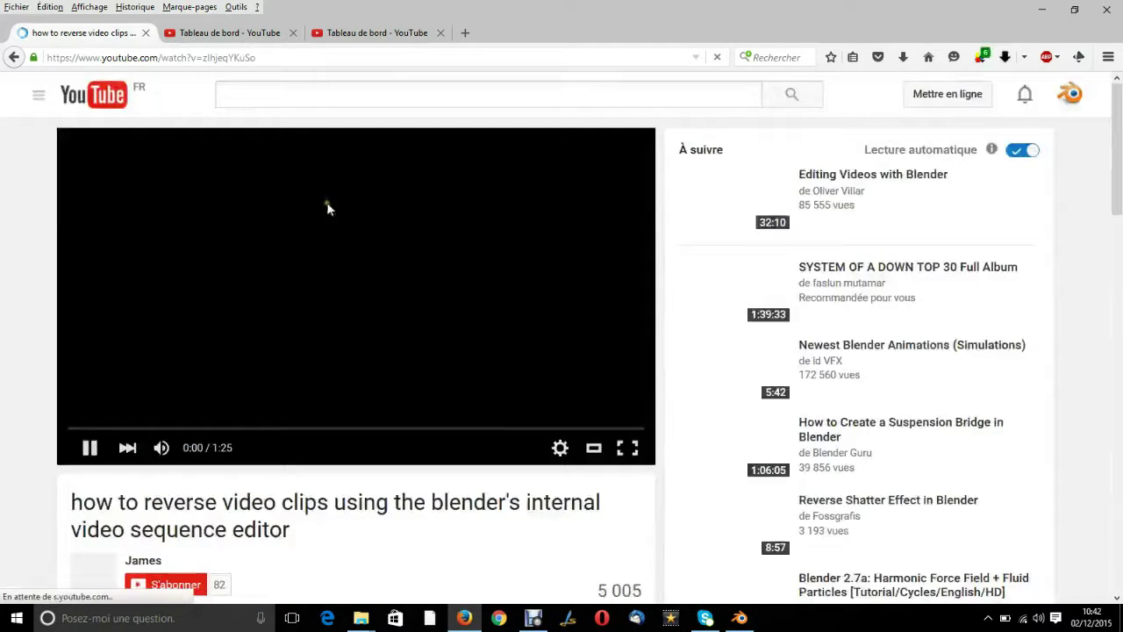
{"action": "left_click", "coordinate": [13, 57]}
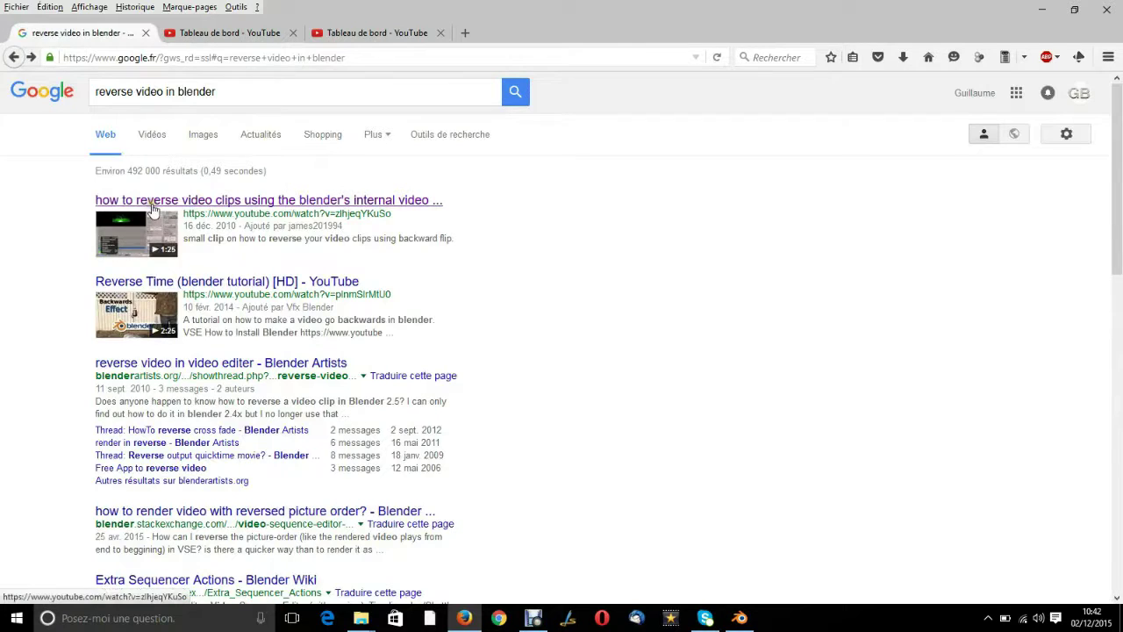
{"action": "scroll", "coordinate": [298, 333], "scroll_direction": "down", "scroll_amount": 3}
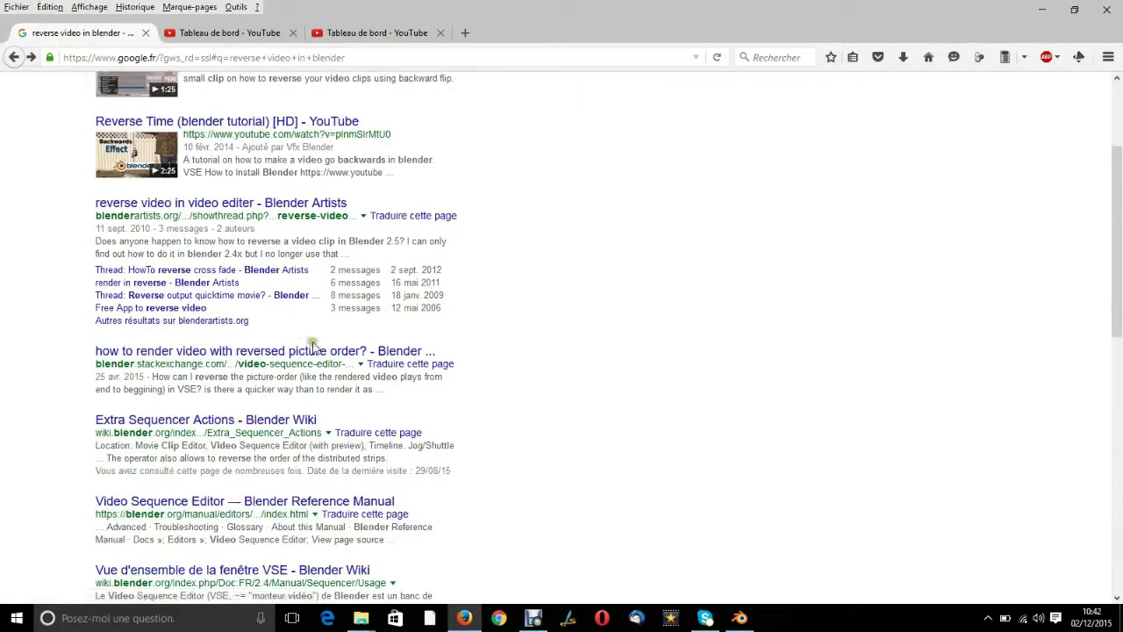
{"action": "left_click", "coordinate": [313, 351]}
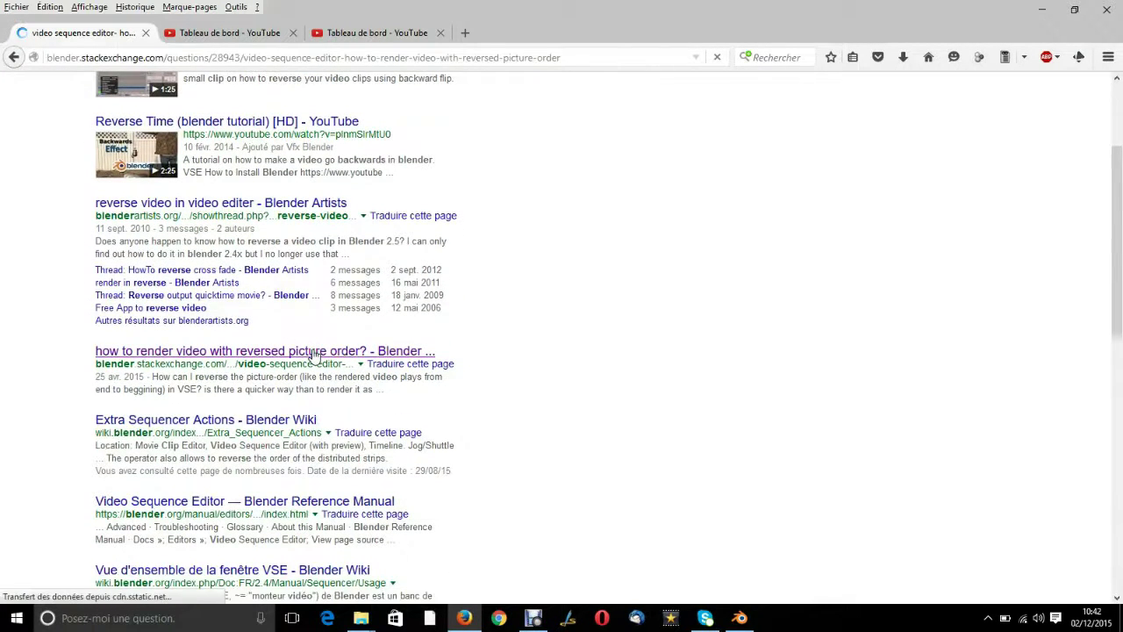
{"action": "scroll", "coordinate": [574, 306], "scroll_direction": "down", "scroll_amount": 5}
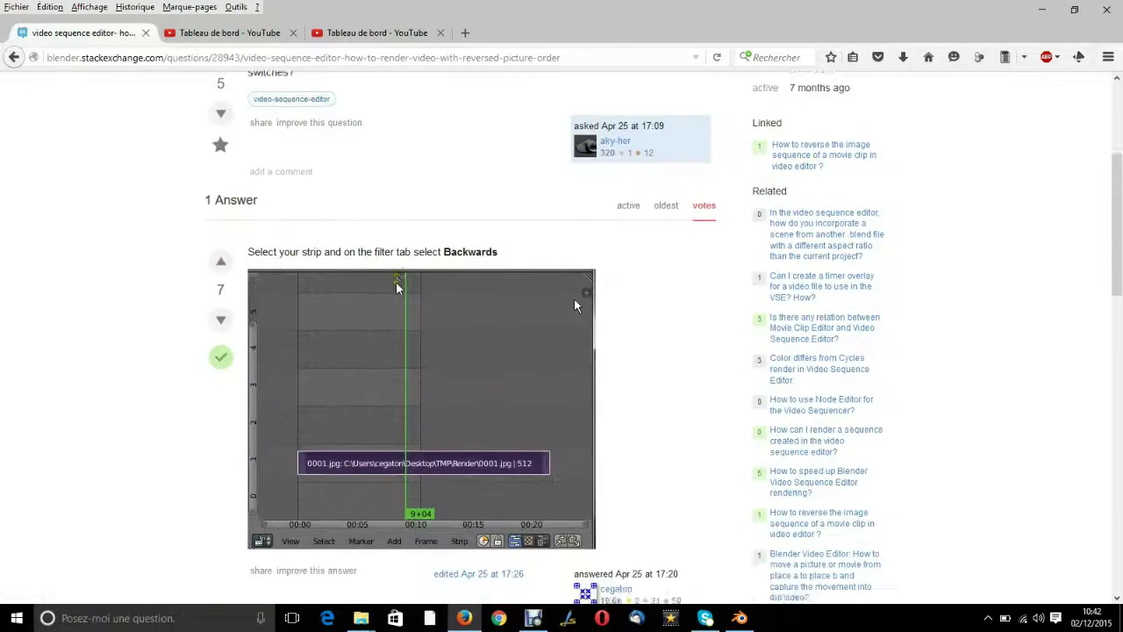
Switch back to Blender and add a Transform effect strip to the second part of the movie.
{"action": "scroll", "coordinate": [575, 305], "scroll_direction": "down", "scroll_amount": 3}
{"action": "scroll", "coordinate": [410, 267], "scroll_direction": "up", "scroll_amount": 3}
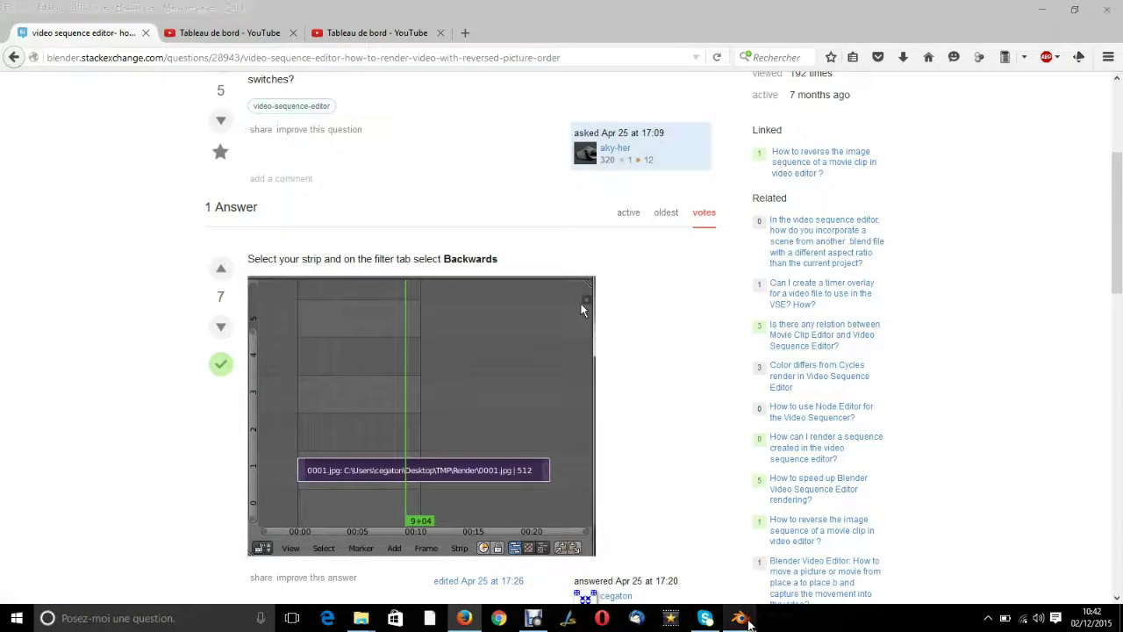
{"action": "left_click", "coordinate": [745, 619]}
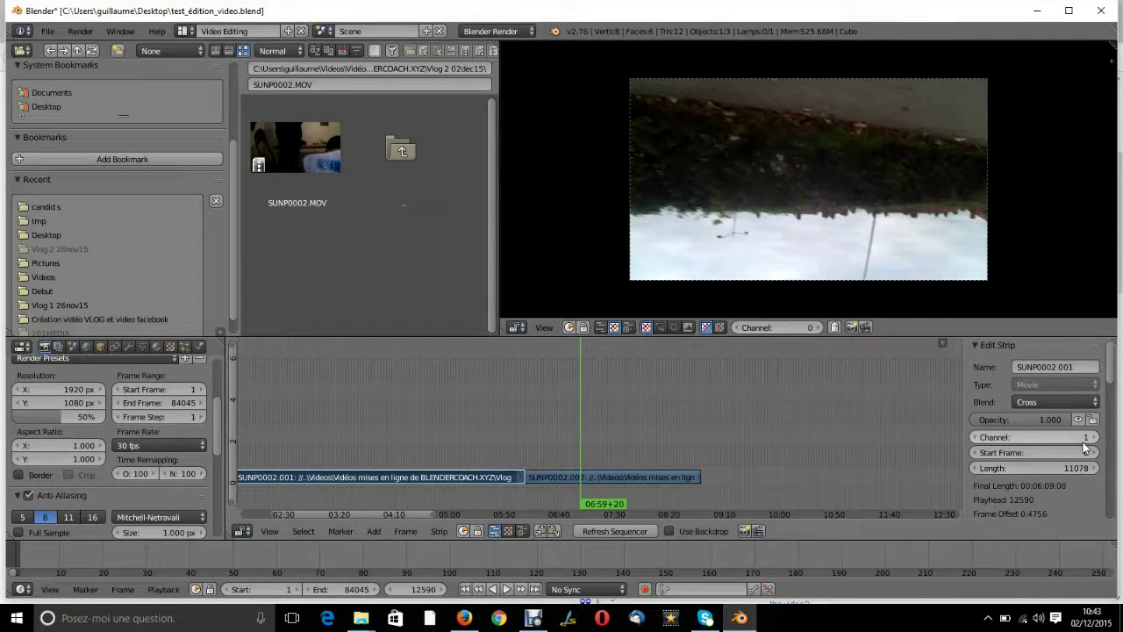
{"action": "right_click", "coordinate": [629, 475]}
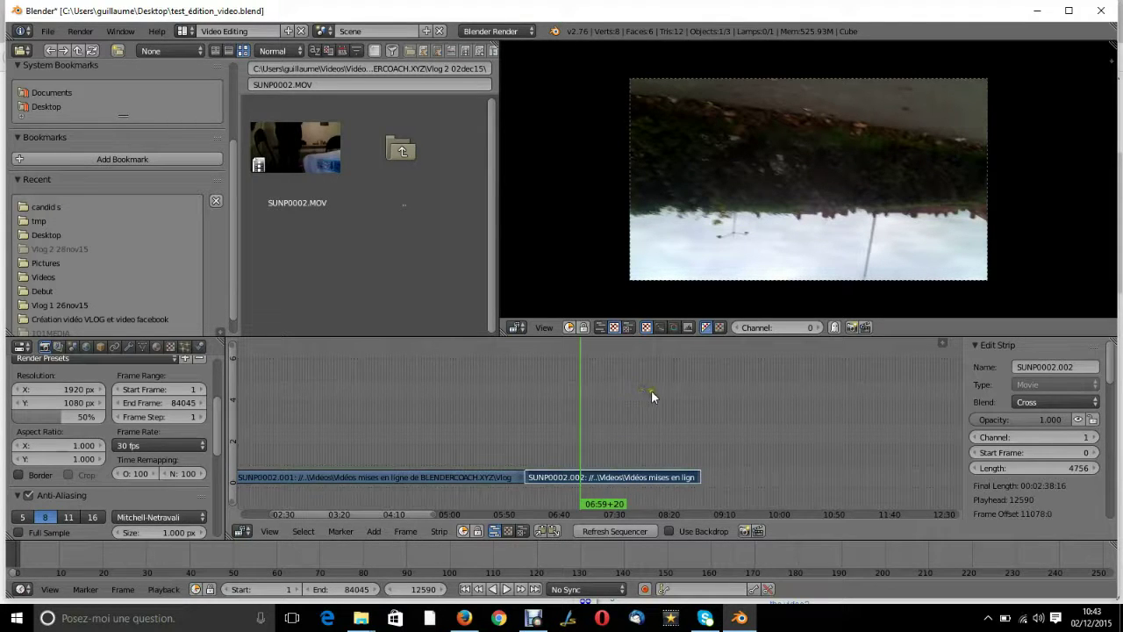
{"action": "key", "text": "shift+a"}
{"action": "mouse_move", "coordinate": [638, 485]}
{"action": "left_click", "coordinate": [377, 531]}
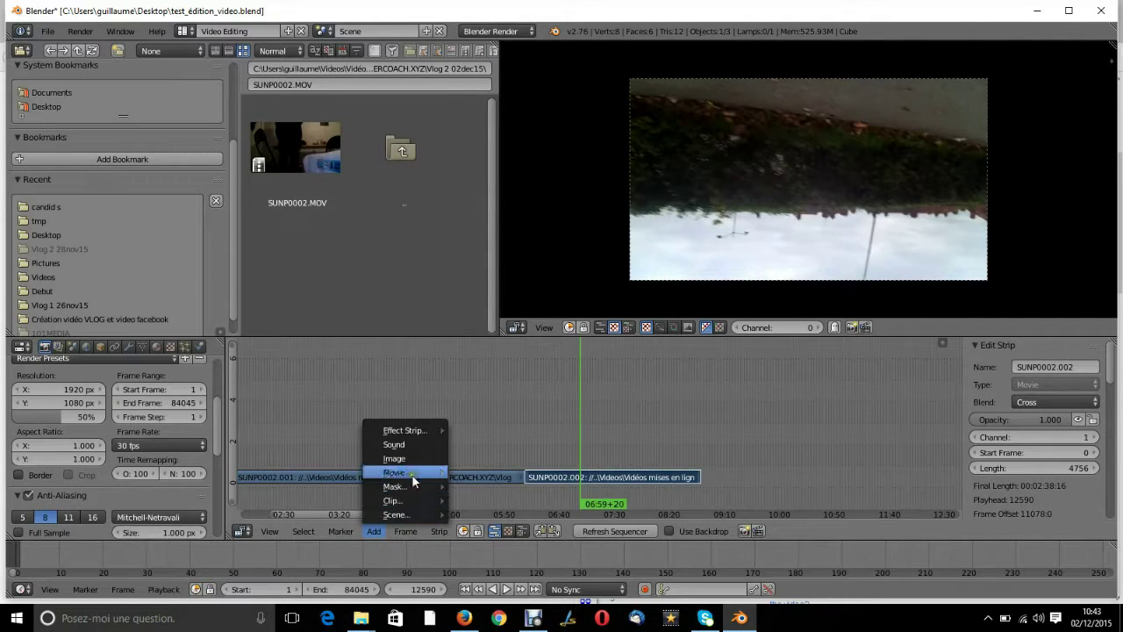
{"action": "mouse_move", "coordinate": [415, 429]}
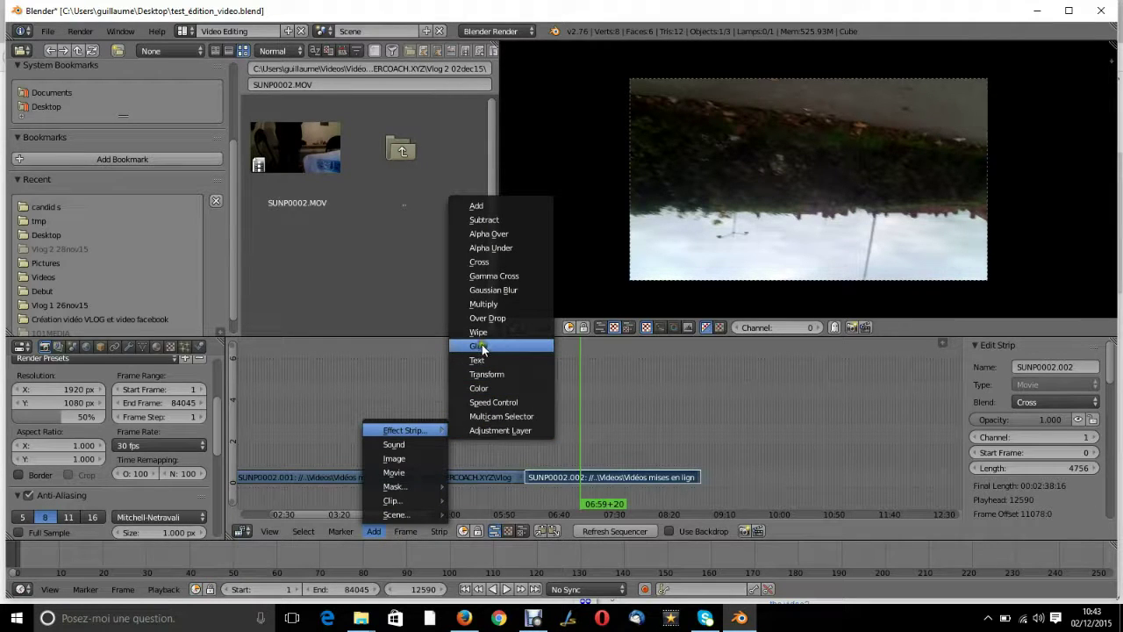
{"action": "left_click", "coordinate": [490, 374]}
Set the Transform strip's rotation to 180 to turn the upside-down footage upright.
{"action": "scroll", "coordinate": [1038, 432], "scroll_direction": "down", "scroll_amount": 10}
{"action": "left_click", "coordinate": [1013, 437]}
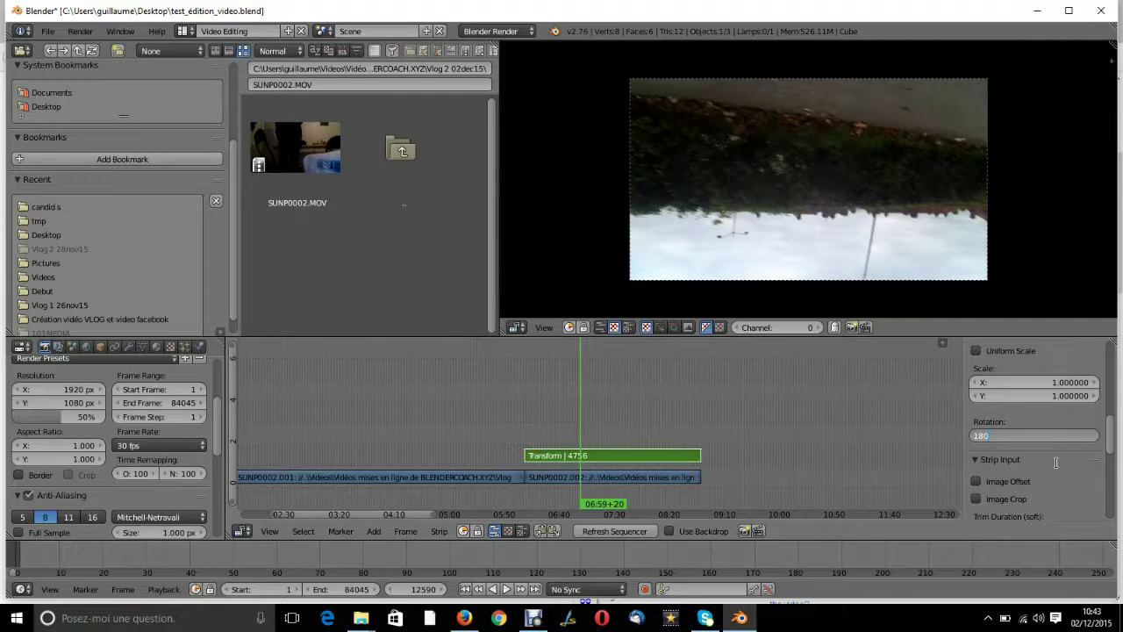
{"action": "key", "text": "Return"}
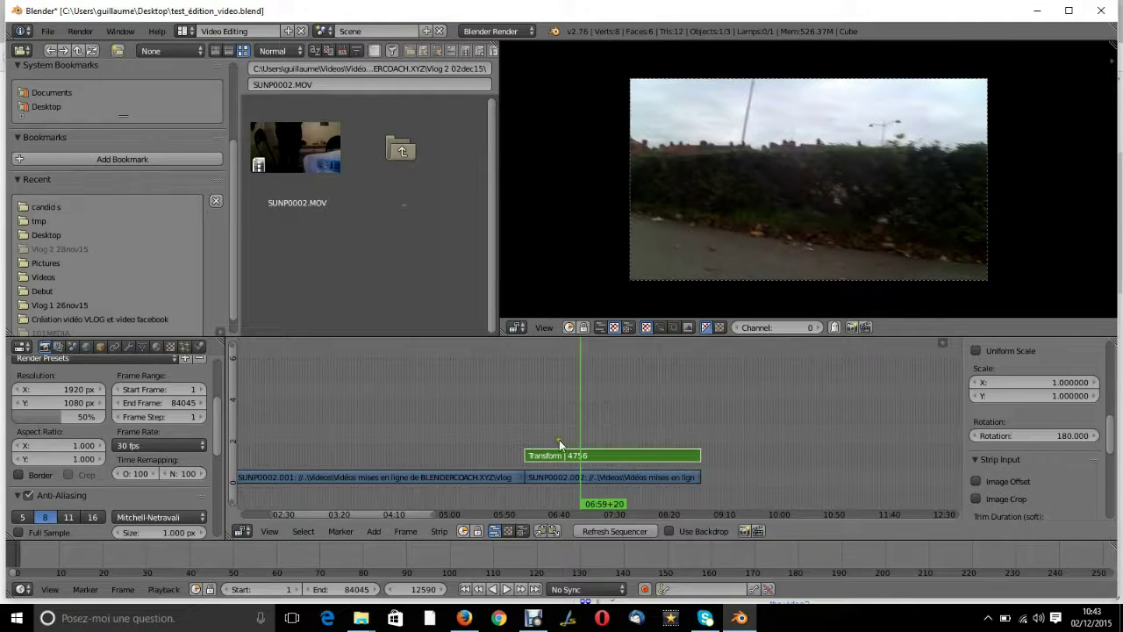
Play a short stretch of the rotated footage around 06:58 to check its orientation and playback.
{"action": "mouse_move", "coordinate": [555, 431]}
{"action": "left_mouse_down"}
{"action": "mouse_move", "coordinate": [543, 429]}
{"action": "mouse_move", "coordinate": [617, 433]}
{"action": "mouse_move", "coordinate": [574, 431]}
{"action": "left_mouse_up"}
{"action": "key", "text": "alt+a"}
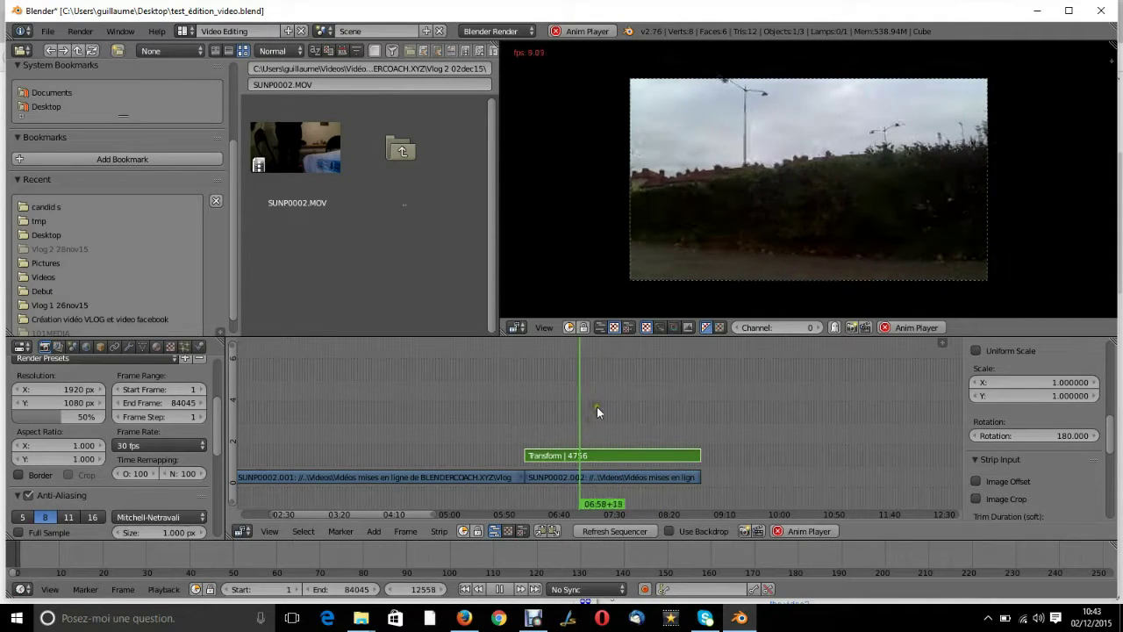
{"action": "key", "text": "alt+a"}
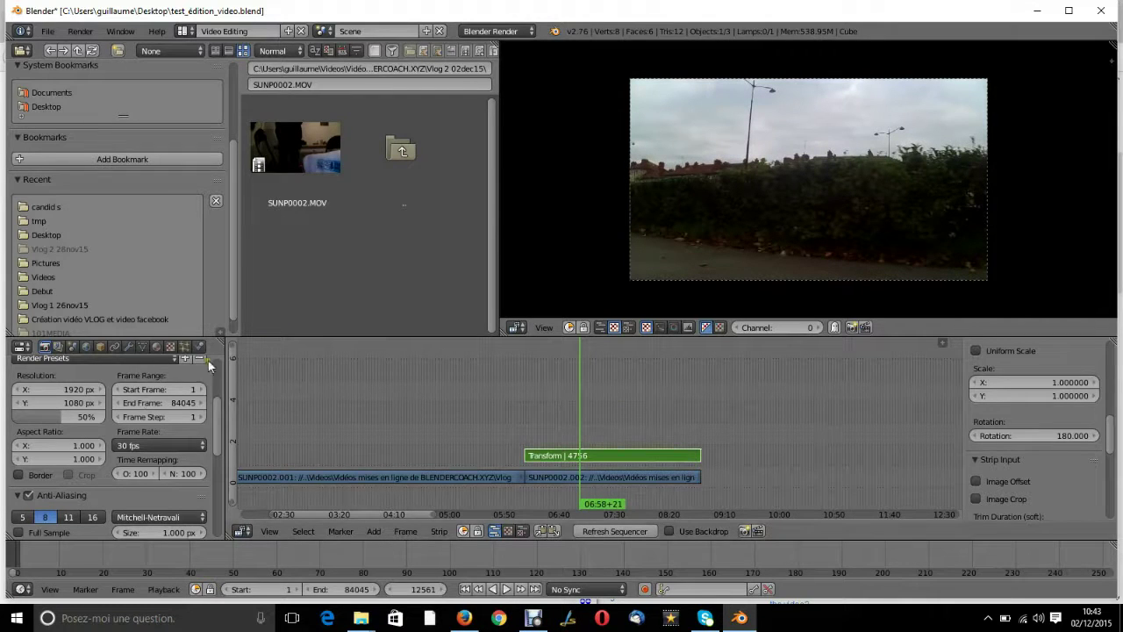
Lower the render resolution to 15%, enlarge the preview image and play the rotated footage.
{"action": "left_click_drag", "start_coordinate": [56, 420], "coordinate": [26, 419]}
{"action": "scroll", "coordinate": [819, 161], "scroll_direction": "up", "scroll_amount": 4}
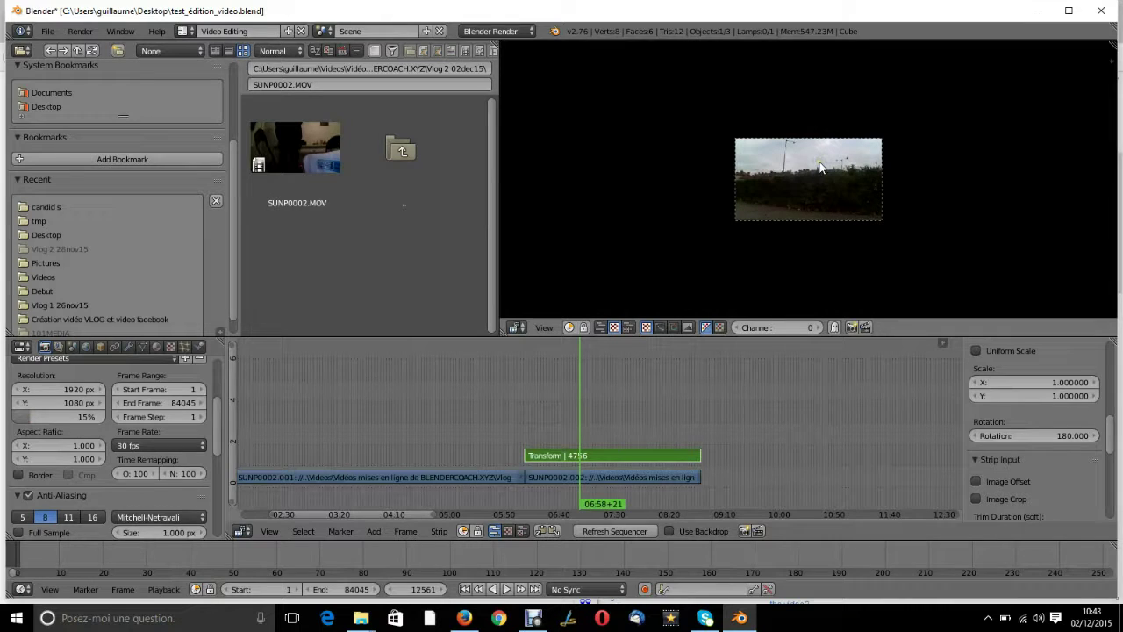
{"action": "scroll", "coordinate": [823, 166], "scroll_direction": "up", "scroll_amount": 5}
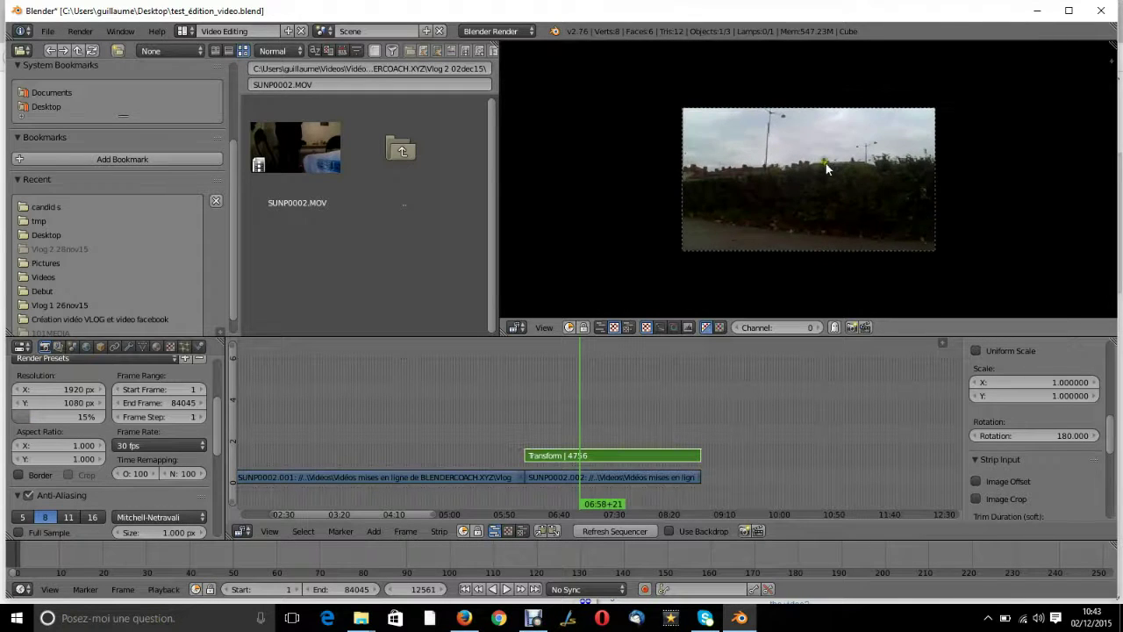
{"action": "key", "text": "alt+a"}
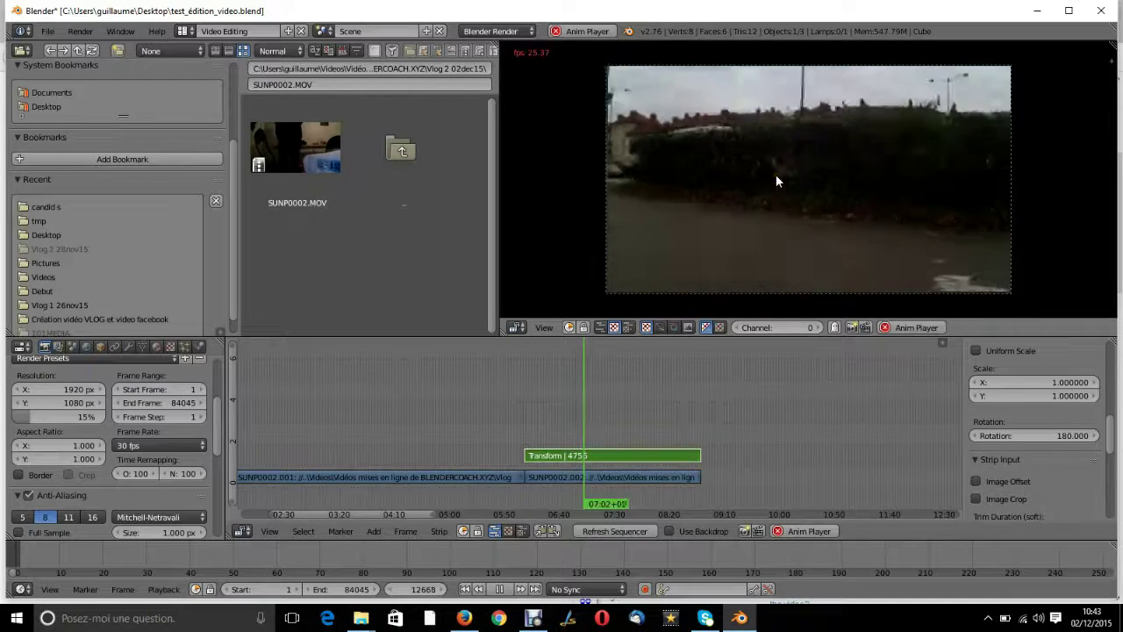
{"action": "key", "text": "alt+a"}
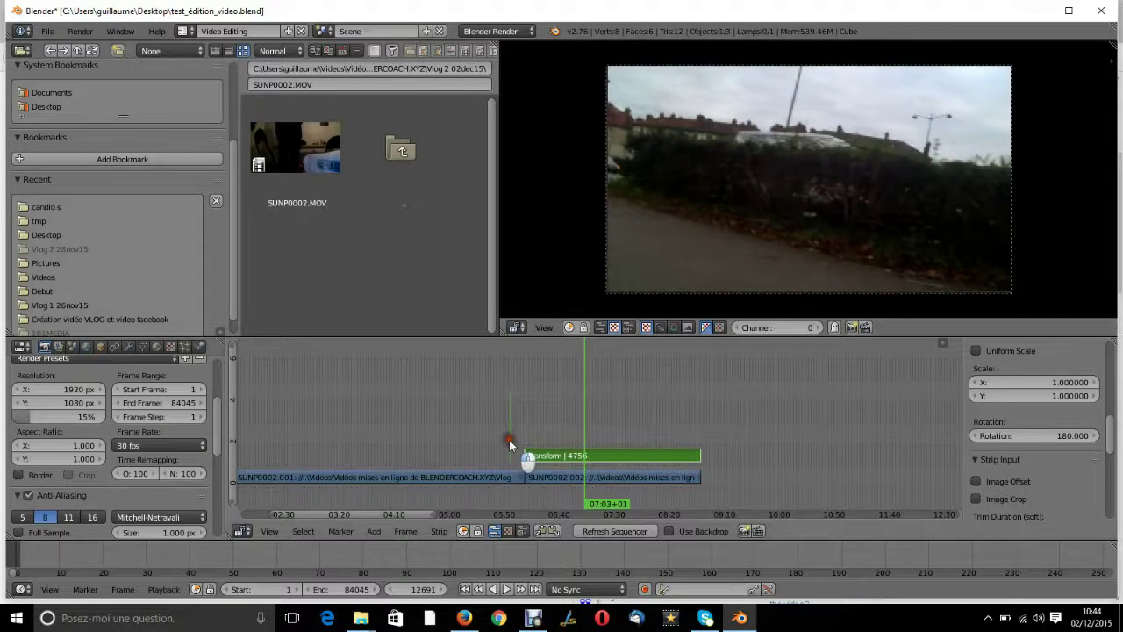
Play the end of the first part from 05:31+22, locate the frame at 05:49+10 and cut the strip there.
{"action": "left_click", "coordinate": [508, 439]}
{"action": "key", "text": "alt+a"}
{"action": "left_click_drag", "start_coordinate": [509, 439], "coordinate": [483, 439]}
{"action": "key", "text": "alt+a"}
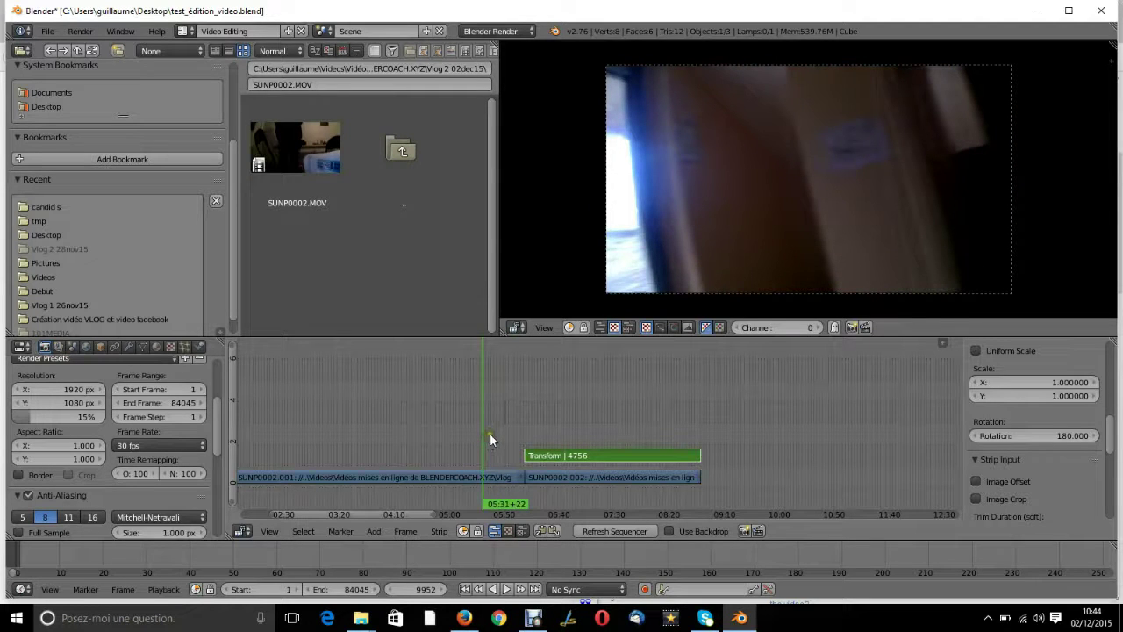
{"action": "key", "text": "alt+a"}
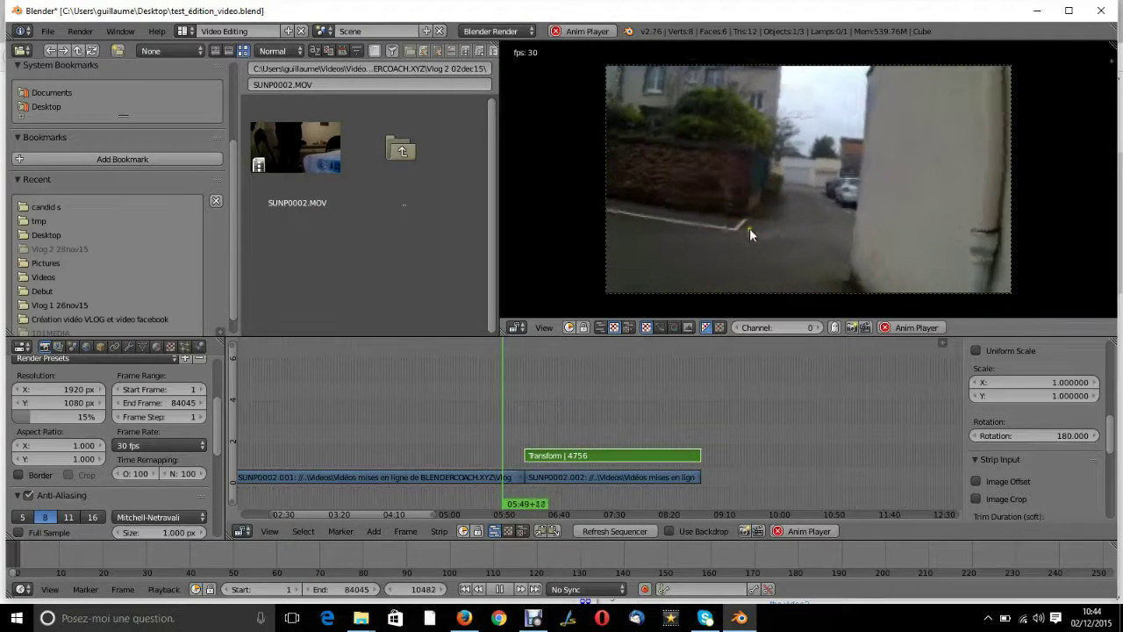
{"action": "key", "text": "alt+a"}
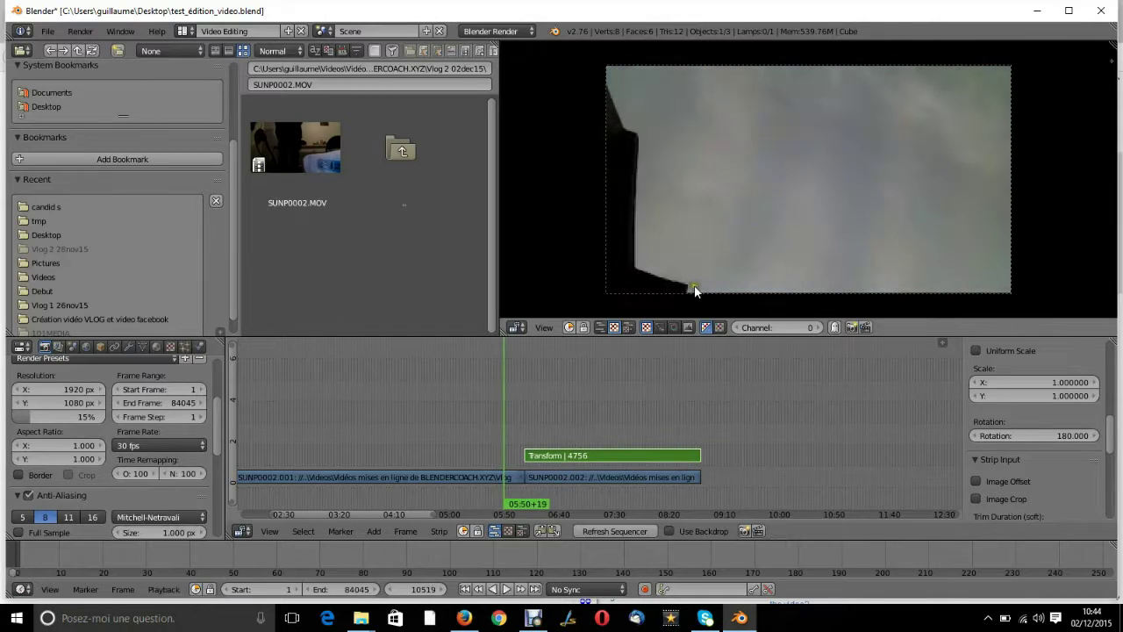
{"action": "key", "text": "shift+alt+a"}
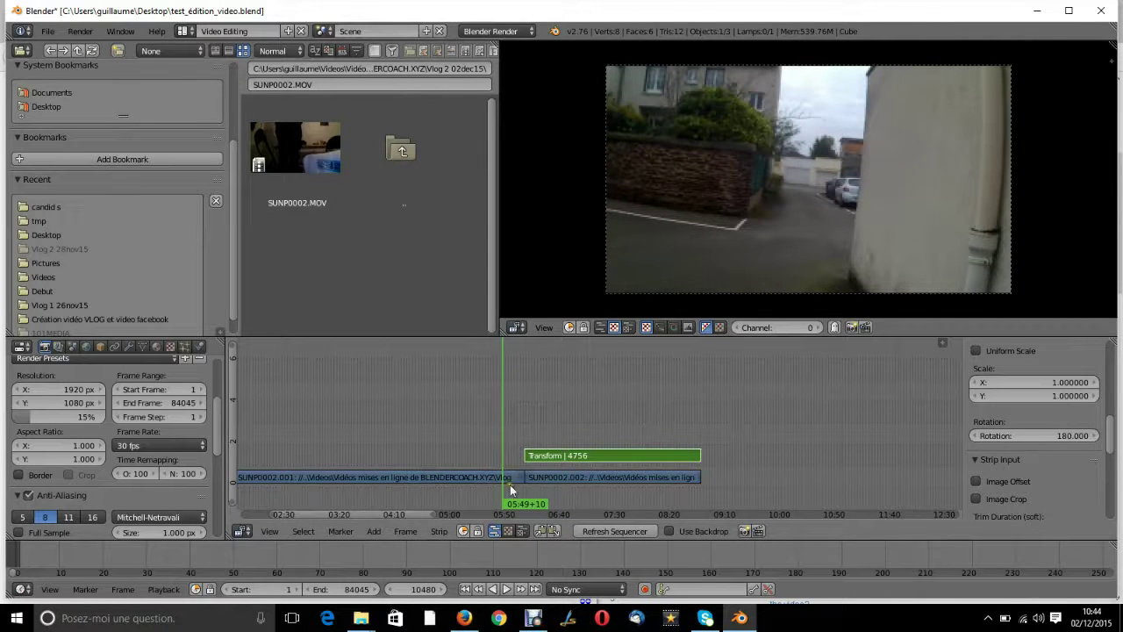
{"action": "right_click", "coordinate": [469, 469]}
{"action": "key", "text": "k"}
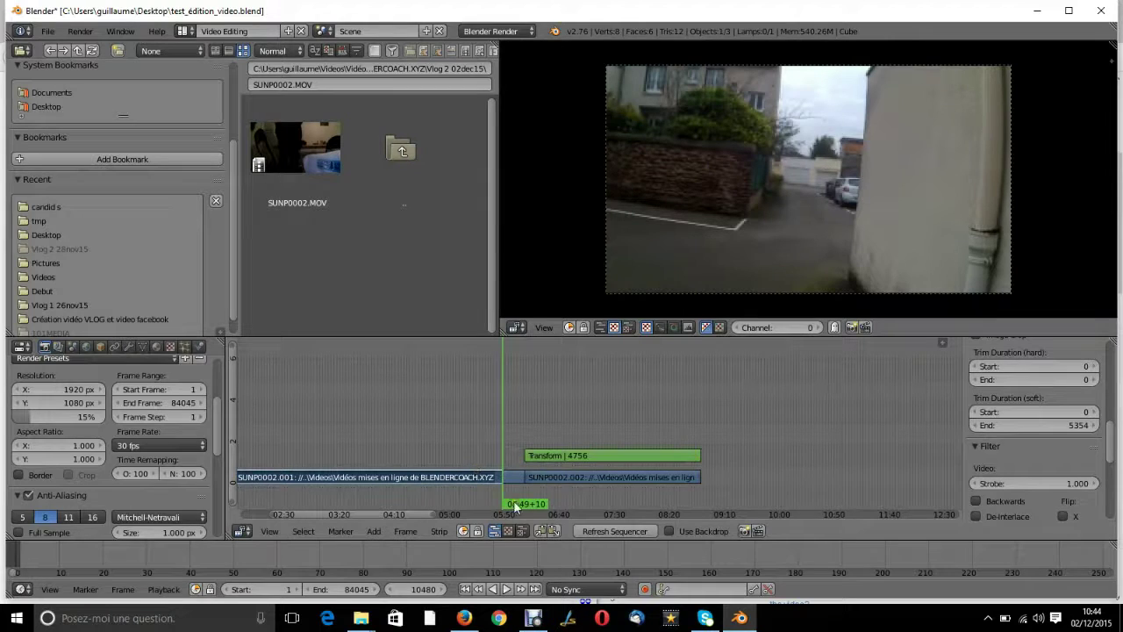
Review the footage from the new cut up to the start of the second part.
{"action": "middle_click_drag", "start_coordinate": [496, 484], "coordinate": [611, 396], "text": "ctrl"}
{"action": "key", "text": "Right"}
{"action": "key", "text": "Right"}
{"action": "key", "text": "Right"}
{"action": "key", "text": "Right"}
{"action": "key", "text": "Right"}
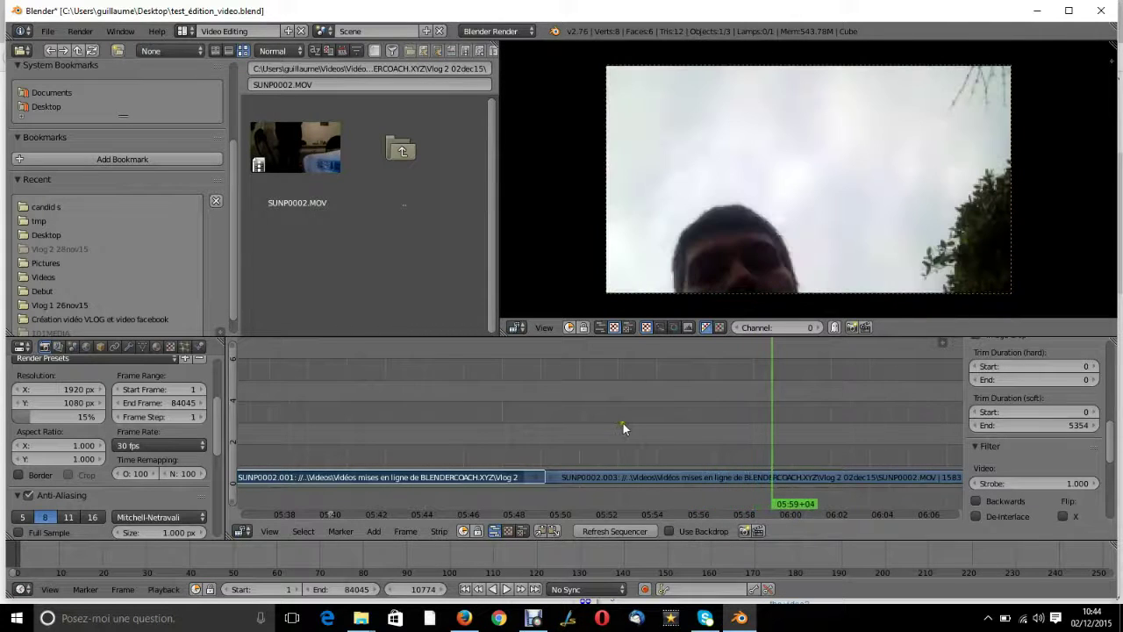
{"action": "scroll", "coordinate": [687, 407], "scroll_direction": "down", "scroll_amount": 3}
{"action": "scroll", "coordinate": [687, 407], "scroll_direction": "down", "scroll_amount": 1}
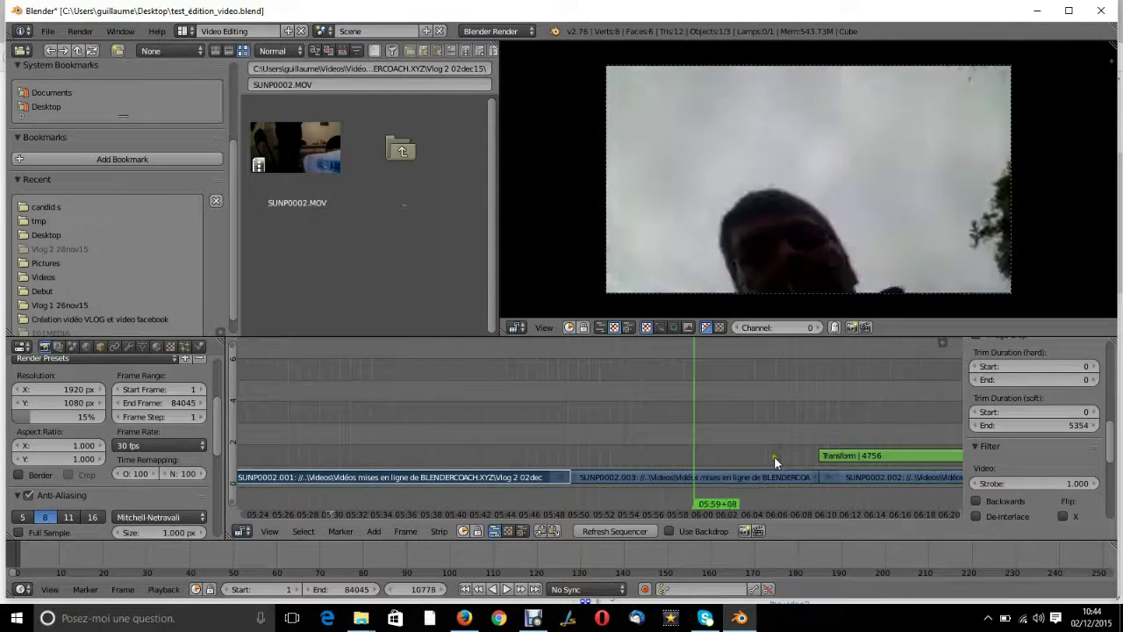
{"action": "left_click_drag", "start_coordinate": [768, 455], "coordinate": [825, 457]}
Check the short middle piece between the two cuts once more and delete it.
{"action": "right_click", "coordinate": [728, 478]}
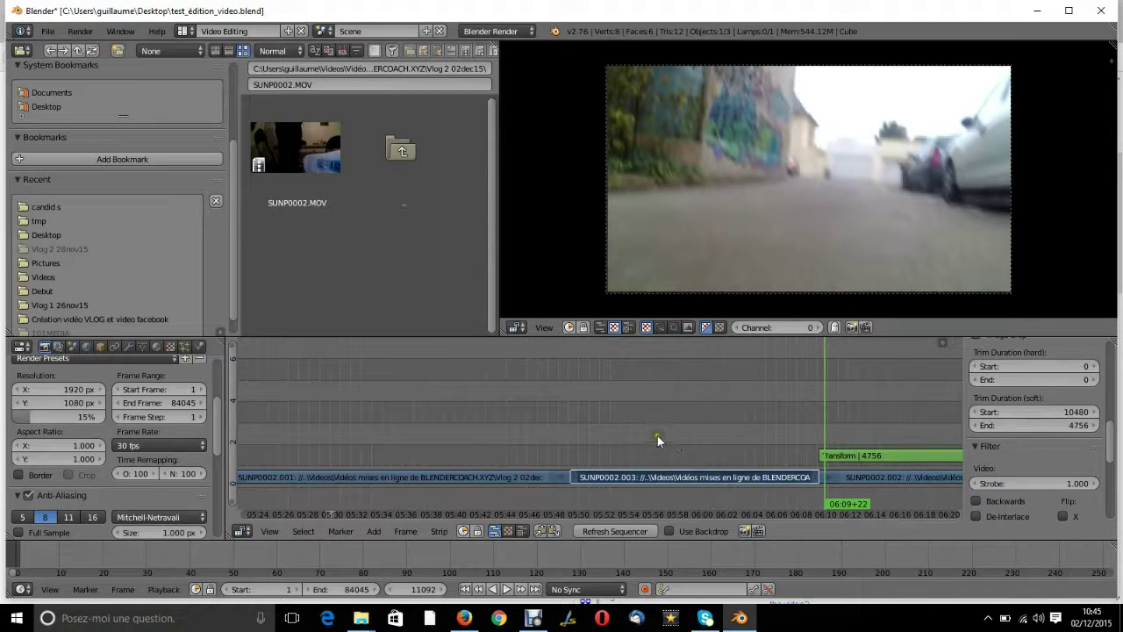
{"action": "left_click_drag", "start_coordinate": [618, 456], "coordinate": [583, 444]}
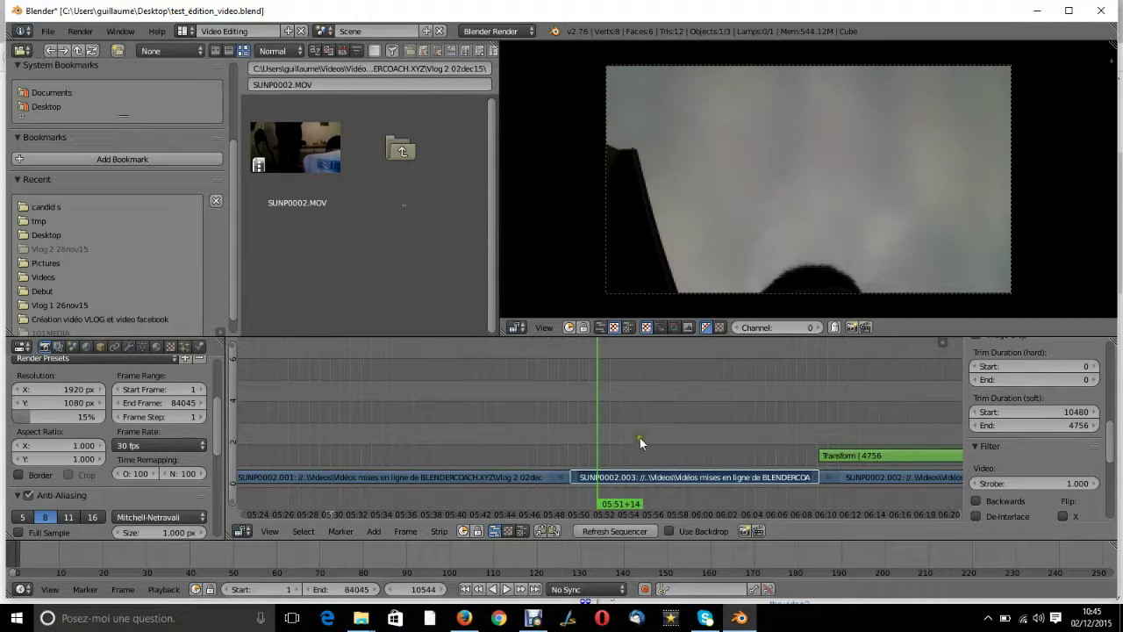
{"action": "scroll", "coordinate": [639, 434], "scroll_direction": "down", "scroll_amount": 3}
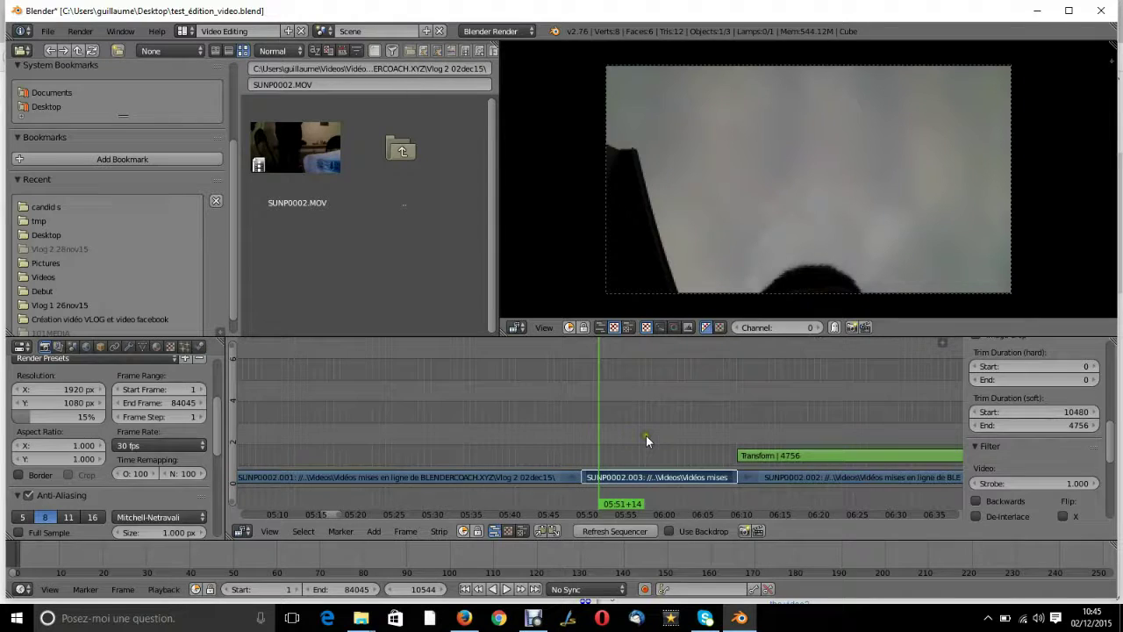
{"action": "scroll", "coordinate": [763, 456], "scroll_direction": "up", "scroll_amount": 2}
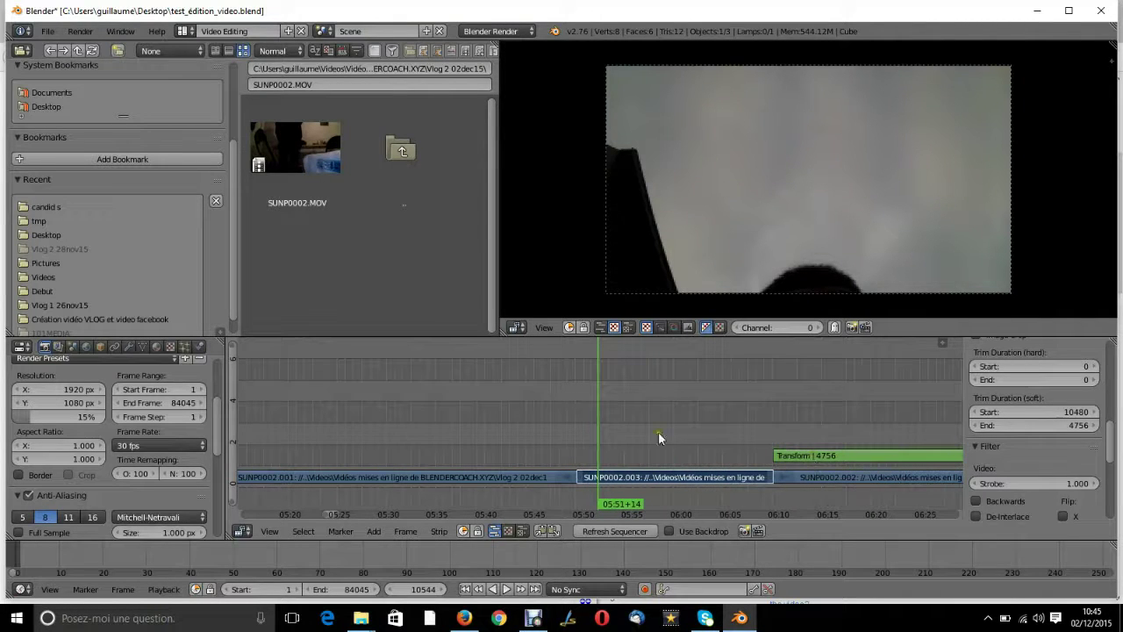
{"action": "key", "text": "x"}
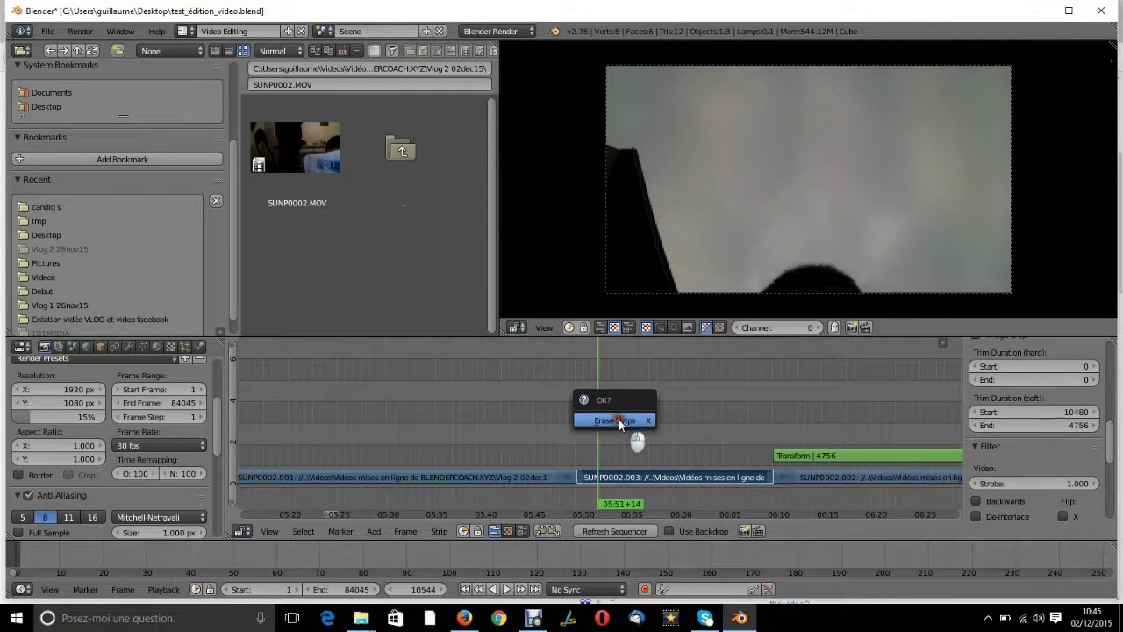
{"action": "left_click", "coordinate": [618, 419]}
Move the second part of the movie back so that it starts directly after the first part.
{"action": "right_click", "coordinate": [835, 479]}
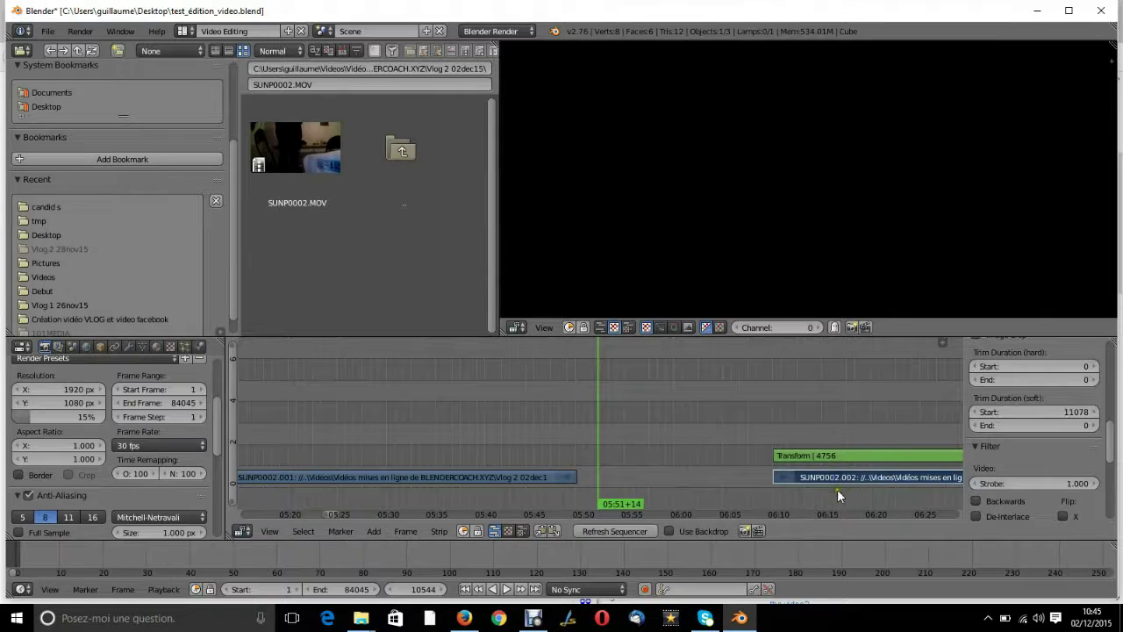
{"action": "key", "text": "g"}
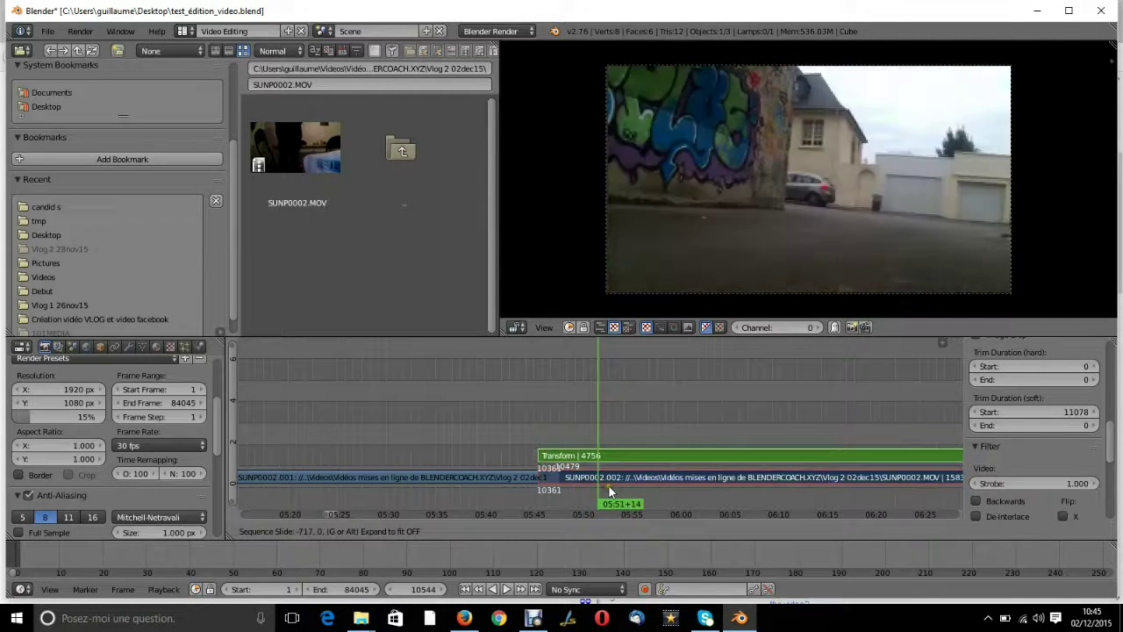
{"action": "left_click", "coordinate": [612, 486]}
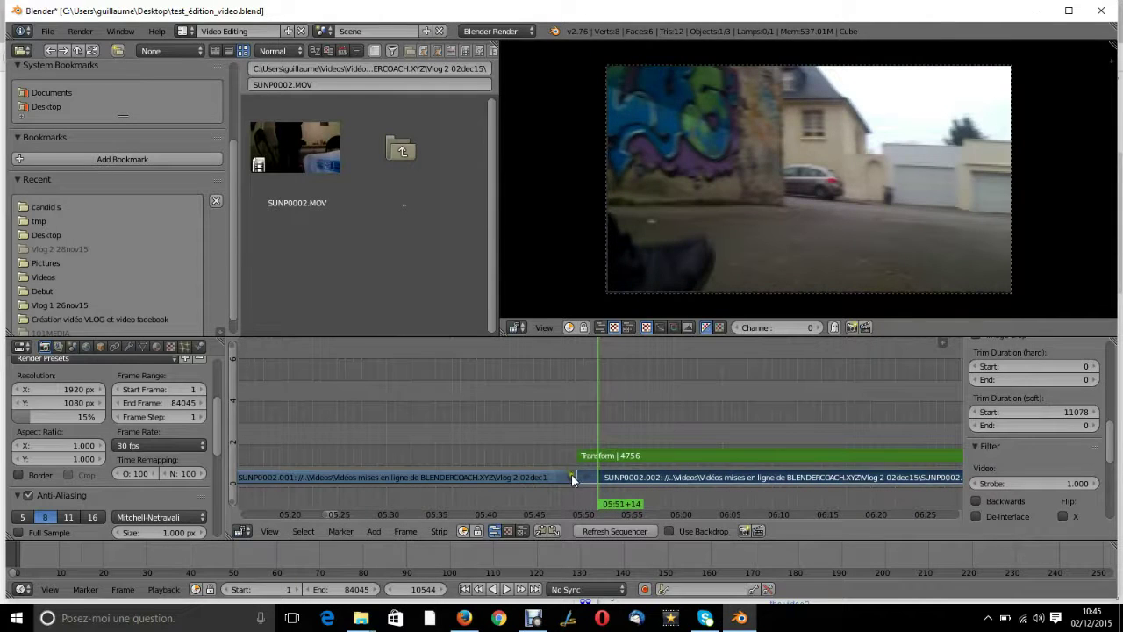
Play the sequence from 05:42+14 across the join to check the transition.
{"action": "left_click", "coordinate": [509, 434]}
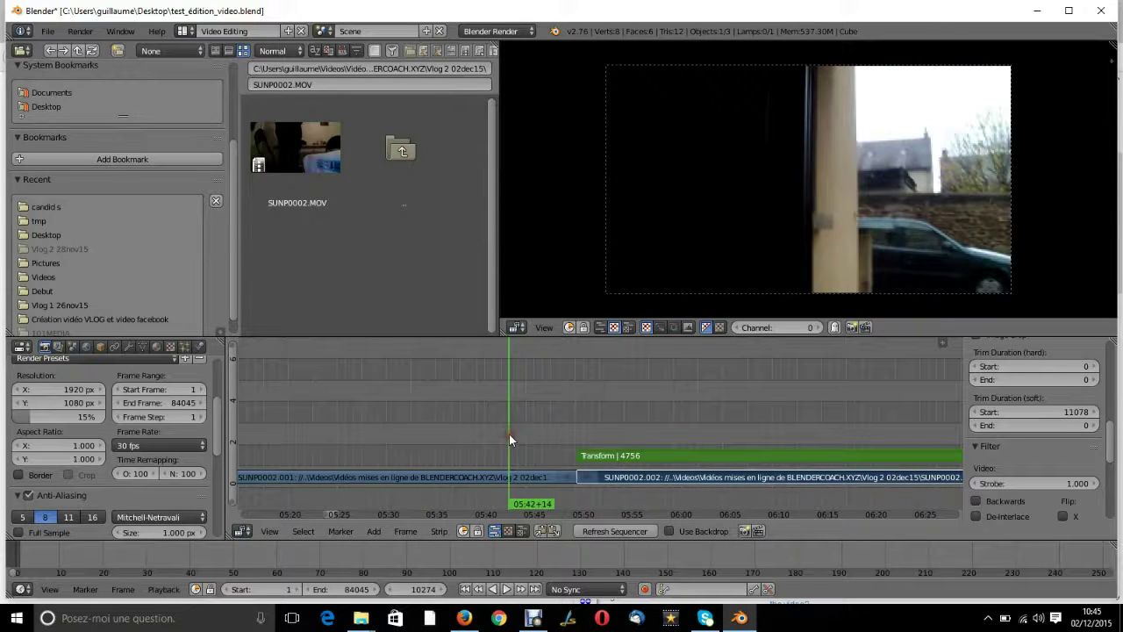
{"action": "key", "text": "alt+a"}
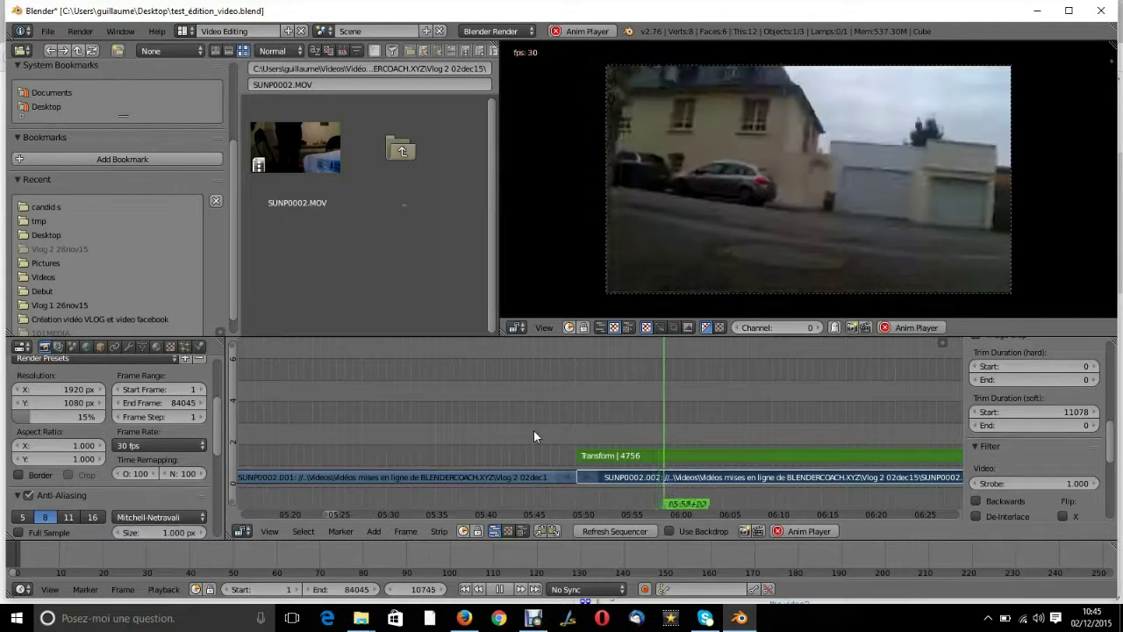
{"action": "key", "text": "alt+a"}
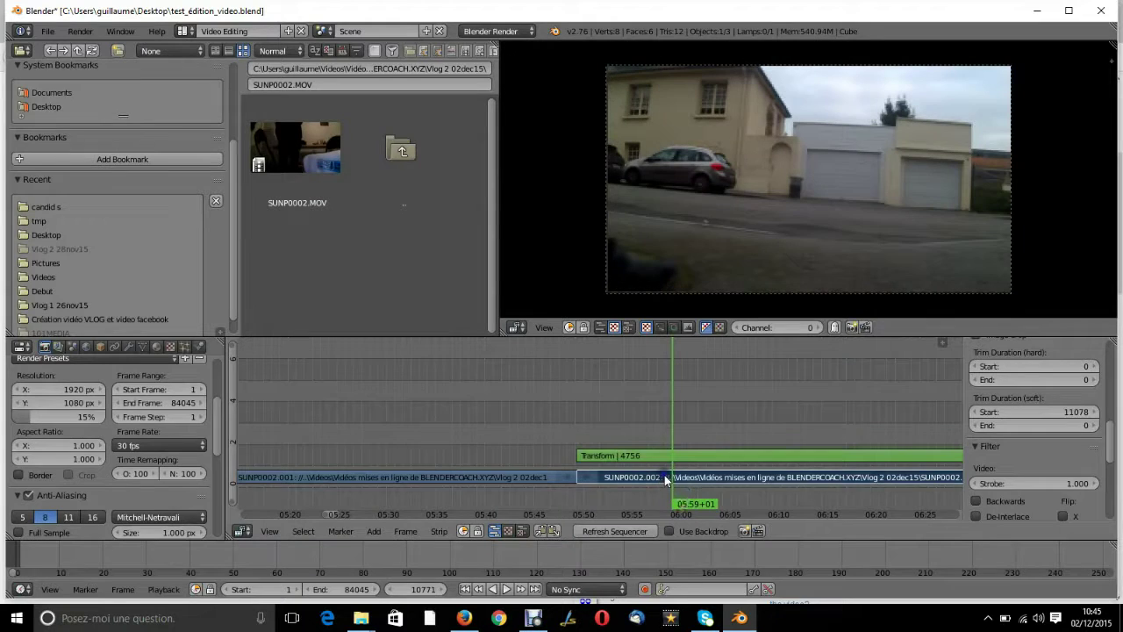
Add a Speed Control effect to the second movie strip and set its Multiply Speed to 5.00.
{"action": "key", "text": "shift+a"}
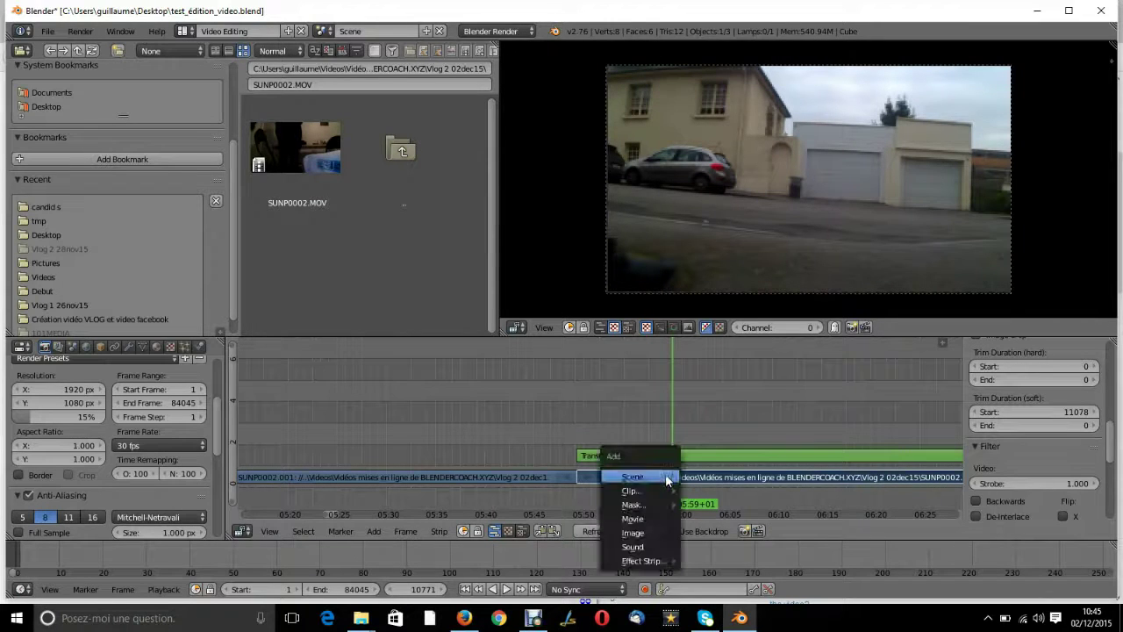
{"action": "mouse_move", "coordinate": [672, 562]}
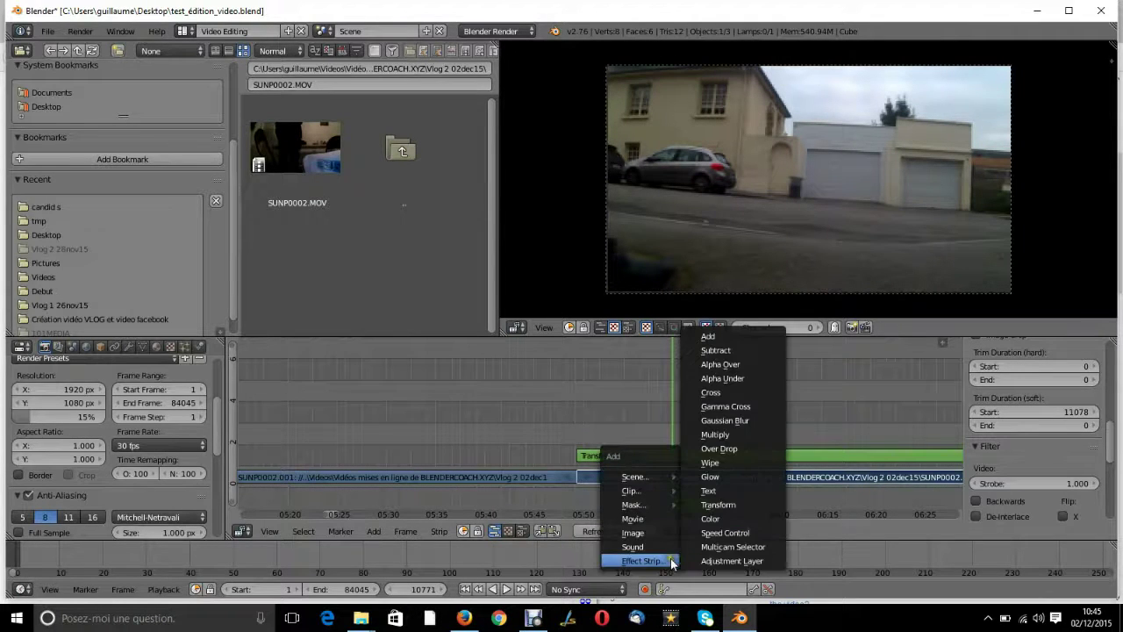
{"action": "left_click", "coordinate": [743, 533]}
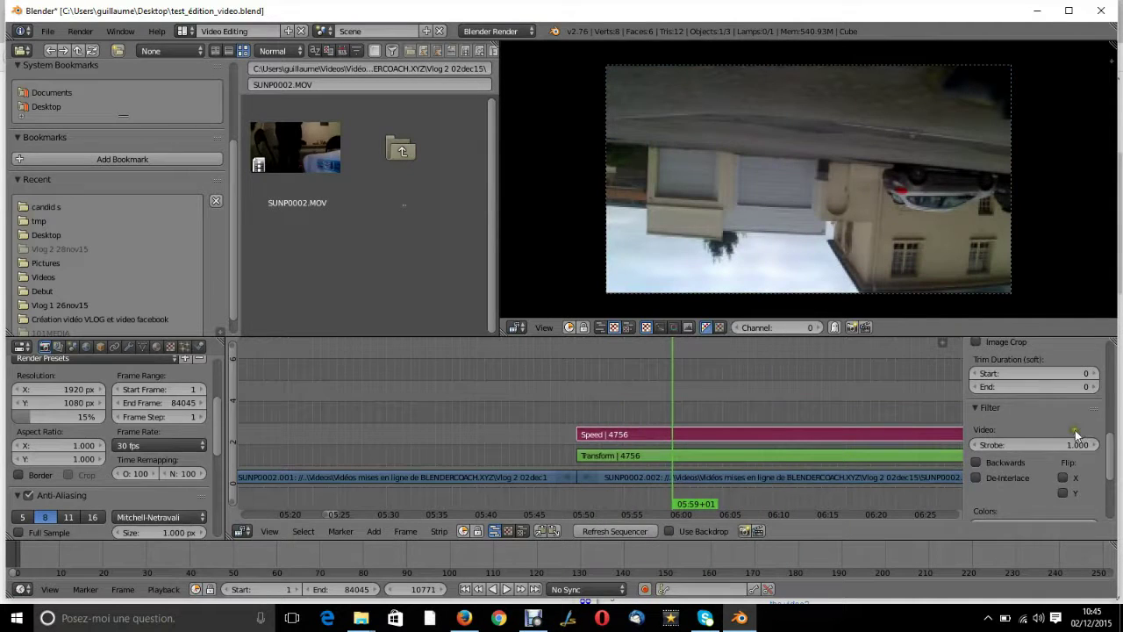
{"action": "scroll", "coordinate": [1079, 438], "scroll_direction": "down", "scroll_amount": 3}
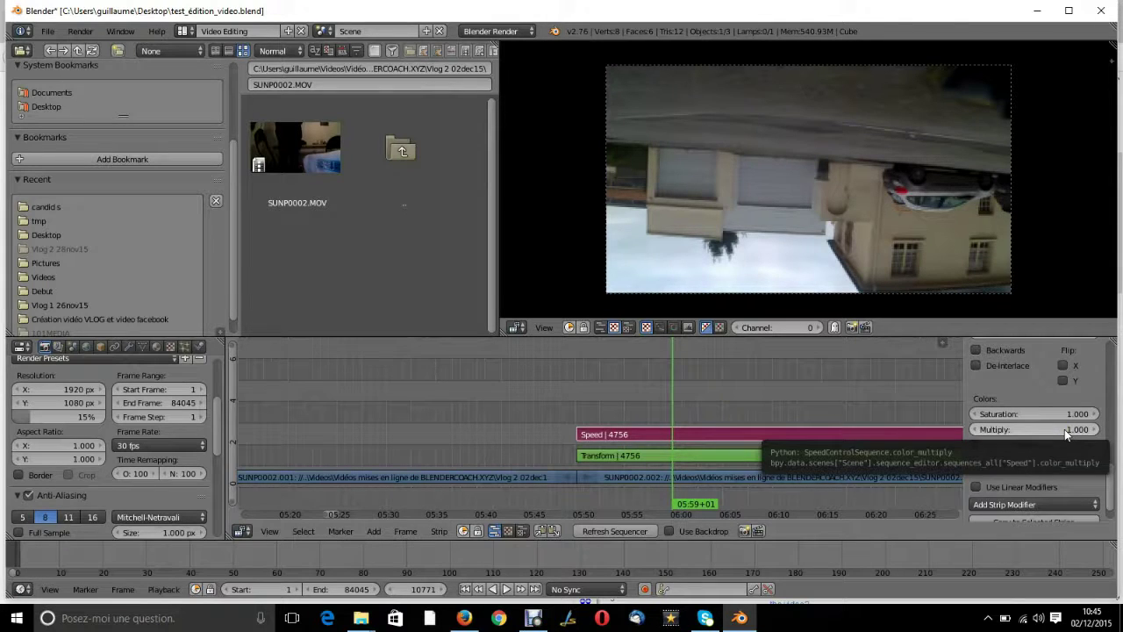
{"action": "scroll", "coordinate": [1047, 455], "scroll_direction": "down", "scroll_amount": 1}
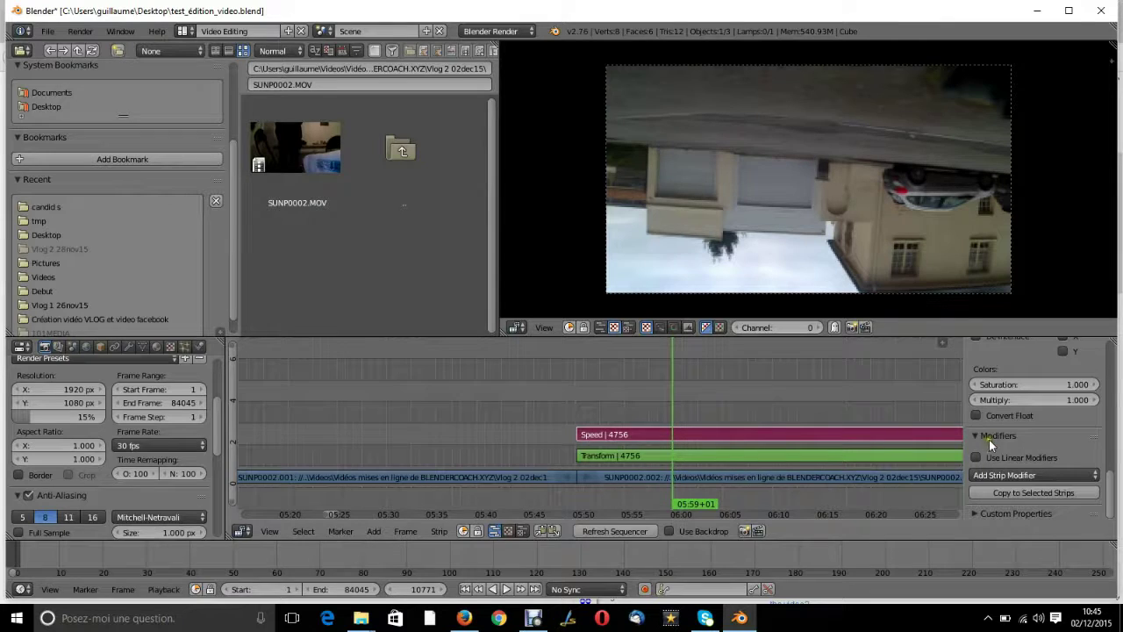
{"action": "scroll", "coordinate": [599, 466], "scroll_direction": "down", "scroll_amount": 6}
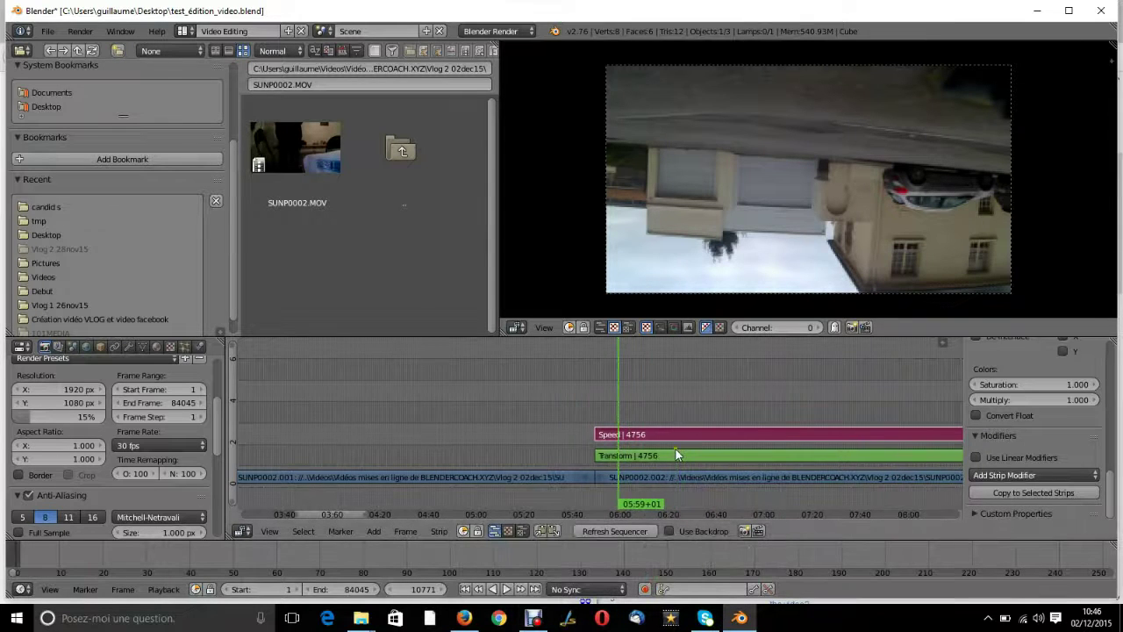
{"action": "scroll", "coordinate": [675, 447], "scroll_direction": "down", "scroll_amount": 2}
{"action": "scroll", "coordinate": [1016, 421], "scroll_direction": "up", "scroll_amount": 5}
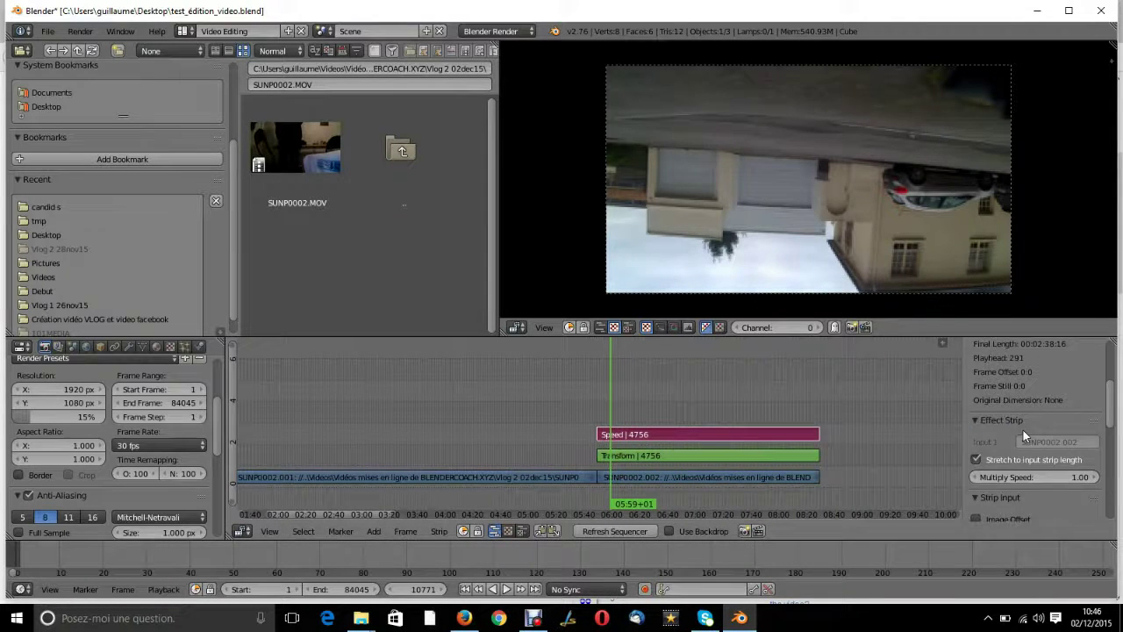
Play the join between the first and second parts to check the faster speed of the second part.
{"action": "left_click_drag", "start_coordinate": [605, 425], "coordinate": [576, 419]}
{"action": "key", "text": "alt+a"}
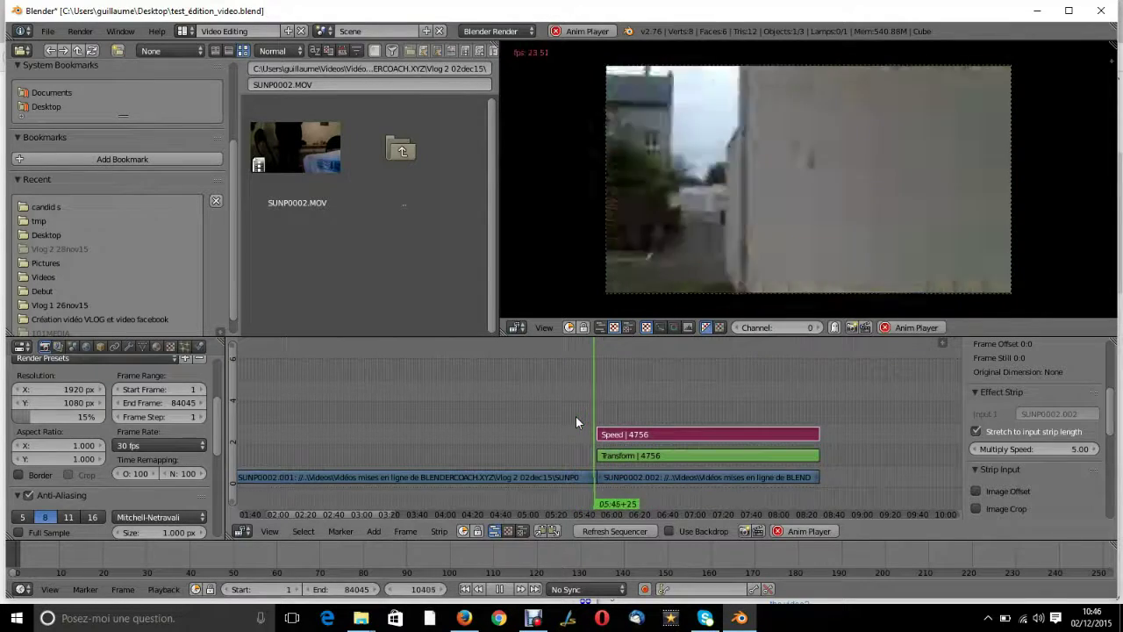
{"action": "left_click_drag", "start_coordinate": [575, 416], "coordinate": [600, 473]}
{"action": "key", "text": "alt+a"}
Limit the frame range to the start of the second part, with start frame 10448 and end frame 11430.
{"action": "left_click_drag", "start_coordinate": [263, 588], "coordinate": [413, 597]}
{"action": "scroll", "coordinate": [114, 439], "scroll_direction": "down", "scroll_amount": 8}
{"action": "scroll", "coordinate": [274, 545], "scroll_direction": "down", "scroll_amount": 15}
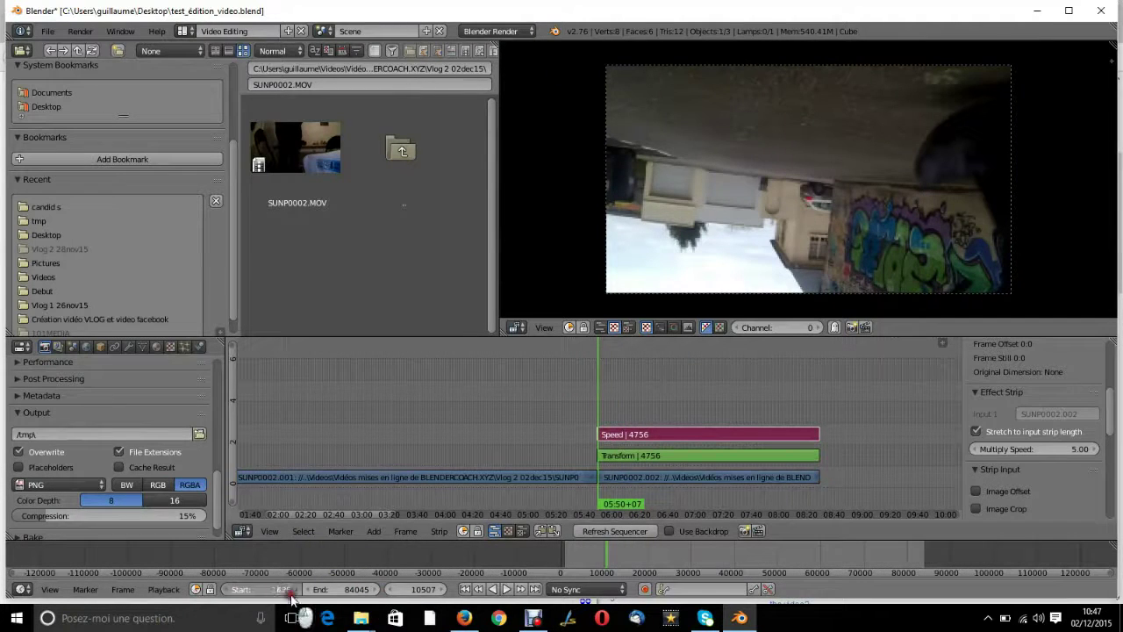
{"action": "scroll", "coordinate": [597, 421], "scroll_direction": "down", "scroll_amount": 3}
{"action": "left_click", "coordinate": [597, 418]}
{"action": "left_click_drag", "start_coordinate": [288, 589], "coordinate": [365, 577]}
{"action": "mouse_move", "coordinate": [606, 416]}
{"action": "left_mouse_down"}
{"action": "mouse_move", "coordinate": [634, 415]}
{"action": "mouse_move", "coordinate": [625, 407]}
{"action": "left_mouse_up"}
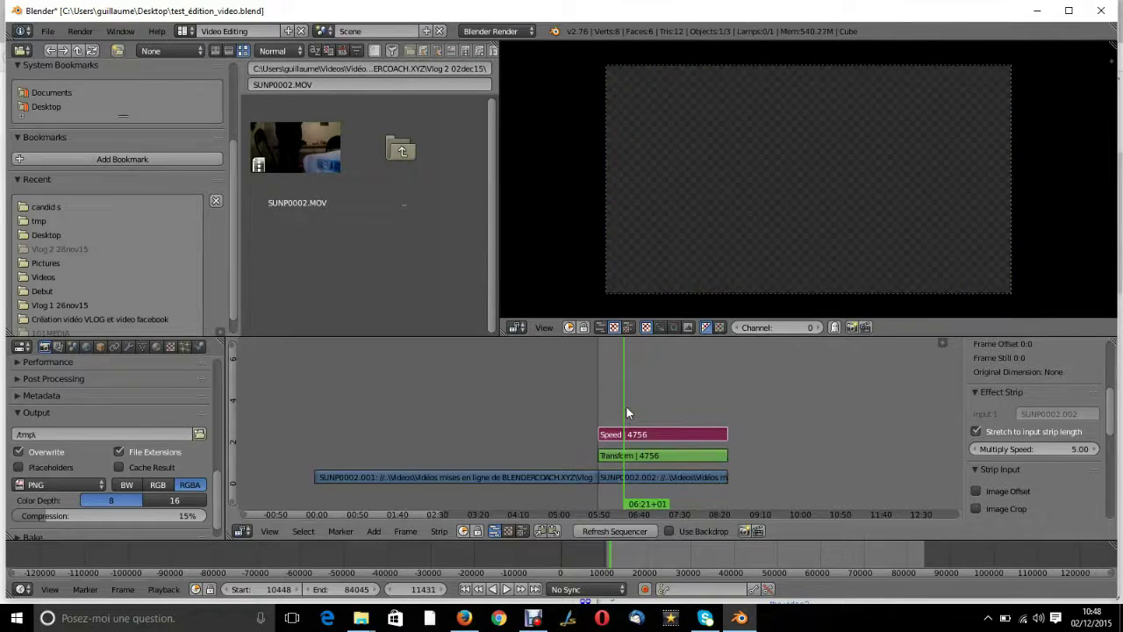
{"action": "key", "text": "e"}
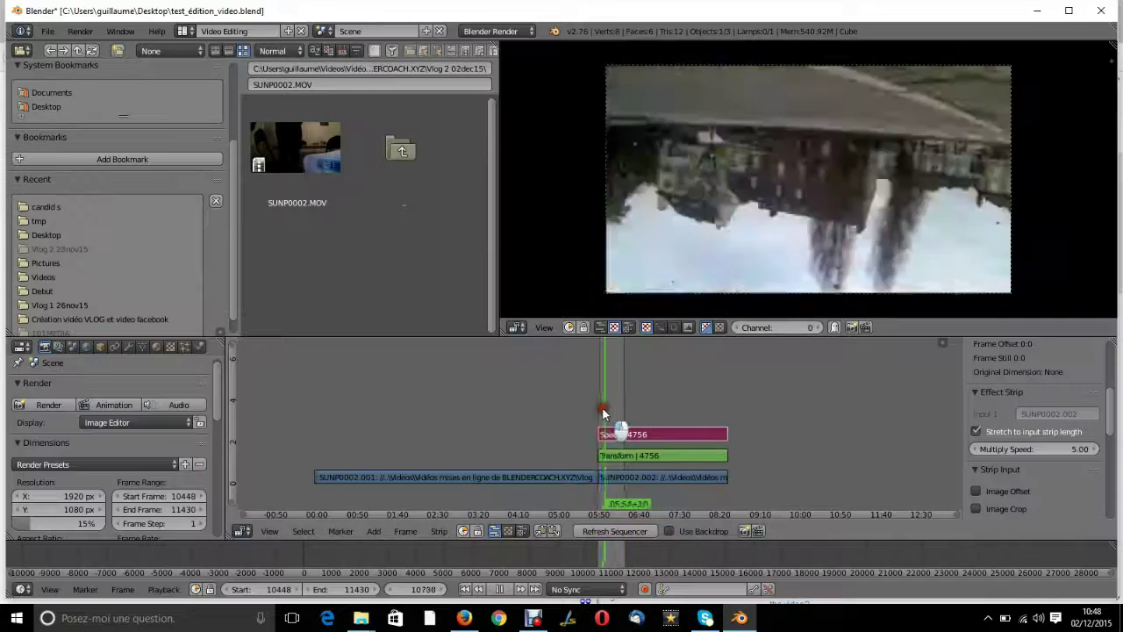
Delete the Transform strip of the second part and place its Speed strip directly above the movie strip.
{"action": "mouse_move", "coordinate": [602, 407]}
{"action": "left_mouse_down"}
{"action": "mouse_move", "coordinate": [626, 416]}
{"action": "mouse_move", "coordinate": [618, 456]}
{"action": "left_mouse_up"}
{"action": "right_click", "coordinate": [618, 456]}
{"action": "key", "text": "x"}
{"action": "left_click", "coordinate": [614, 453]}
Add a Transform effect on top of the second part's Speed strip and set its rotation to 180.
{"action": "key", "text": "shift+a"}
{"action": "mouse_move", "coordinate": [632, 436]}
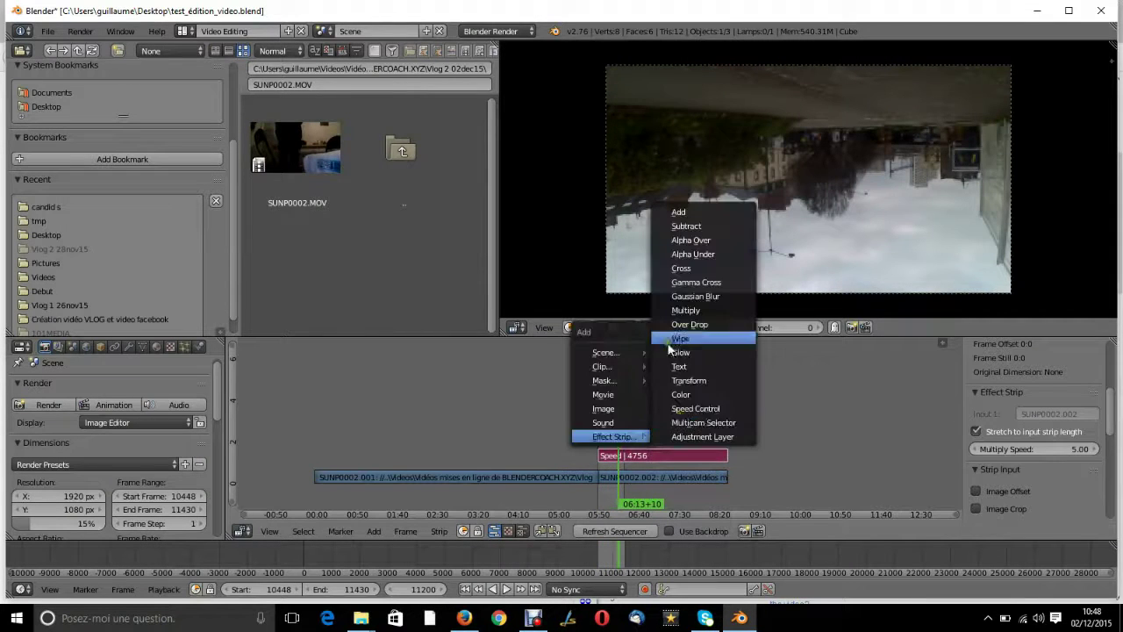
{"action": "left_click", "coordinate": [704, 381]}
{"action": "scroll", "coordinate": [1011, 436], "scroll_direction": "down", "scroll_amount": 3}
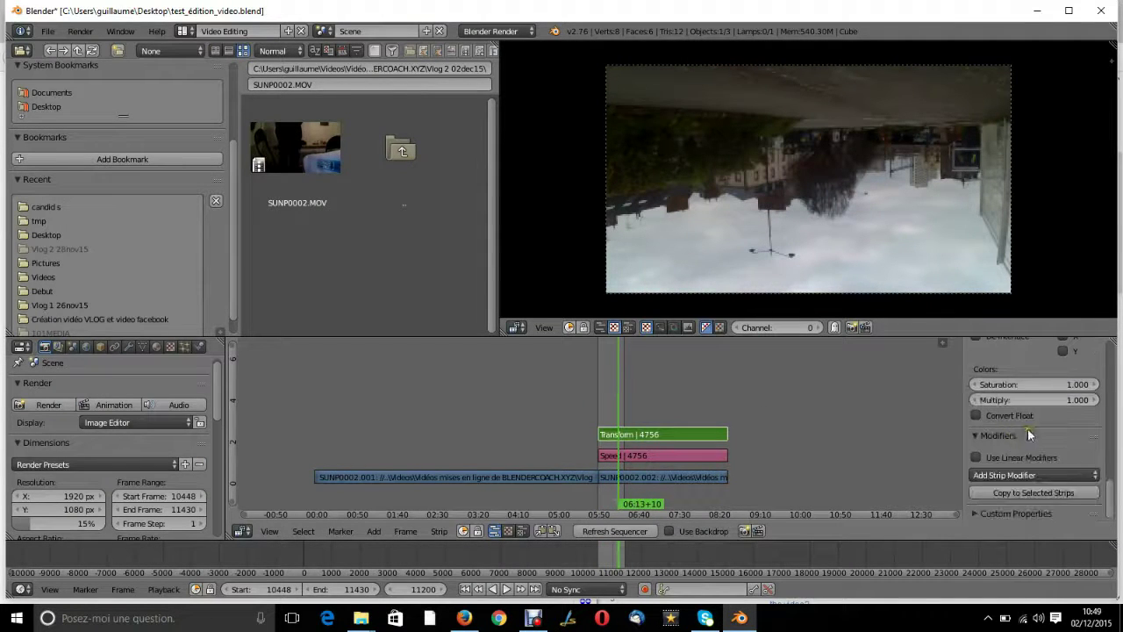
{"action": "left_click", "coordinate": [1032, 472]}
{"action": "type", "text": "180"}
{"action": "key", "text": "Return"}
{"action": "left_click_drag", "start_coordinate": [603, 410], "coordinate": [605, 425]}
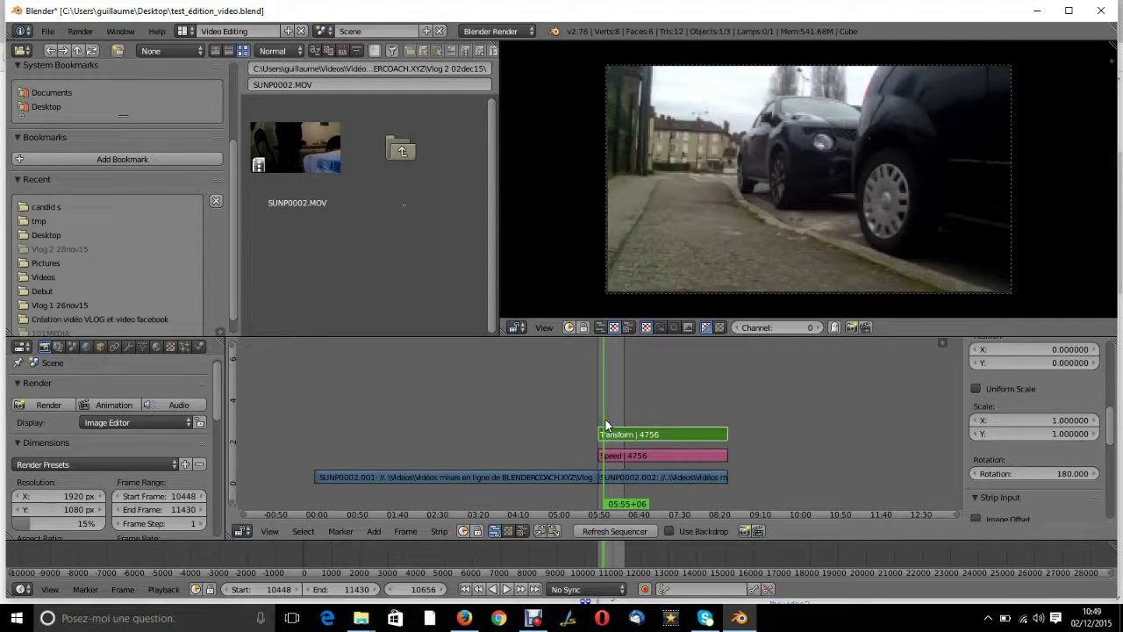
{"action": "scroll", "coordinate": [161, 260], "scroll_direction": "down", "scroll_amount": 1}
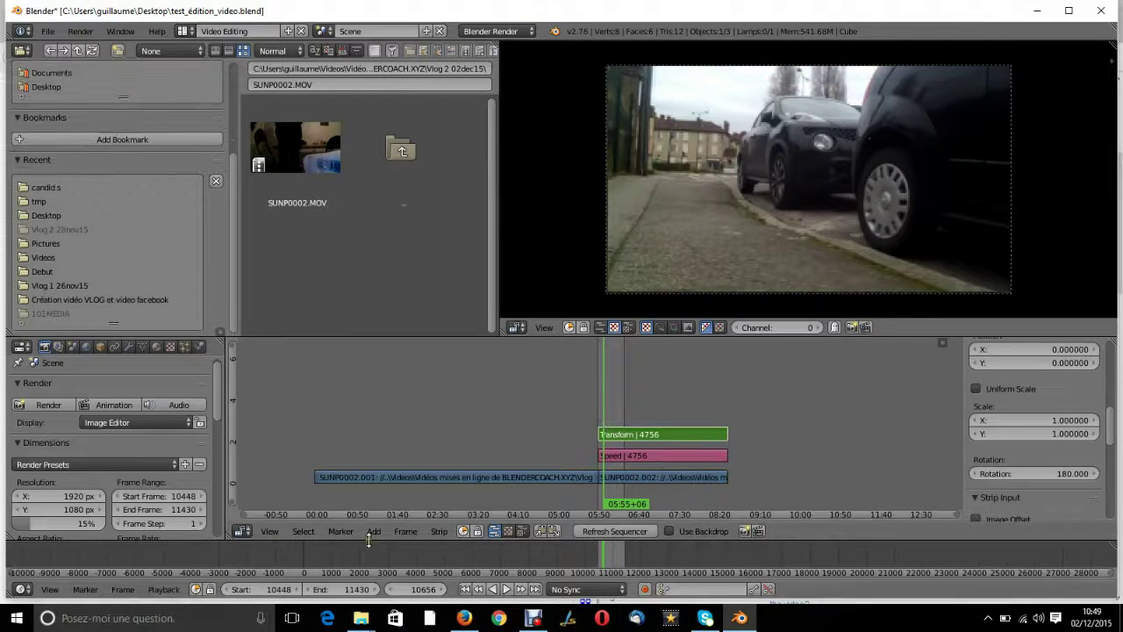
Set the start frame back to 1 and scrub through the second part to check the picture.
{"action": "left_click", "coordinate": [255, 588]}
{"action": "type", "text": "1"}
{"action": "key", "text": "Return"}
{"action": "left_click", "coordinate": [725, 430]}
{"action": "left_click_drag", "start_coordinate": [725, 428], "coordinate": [623, 412]}
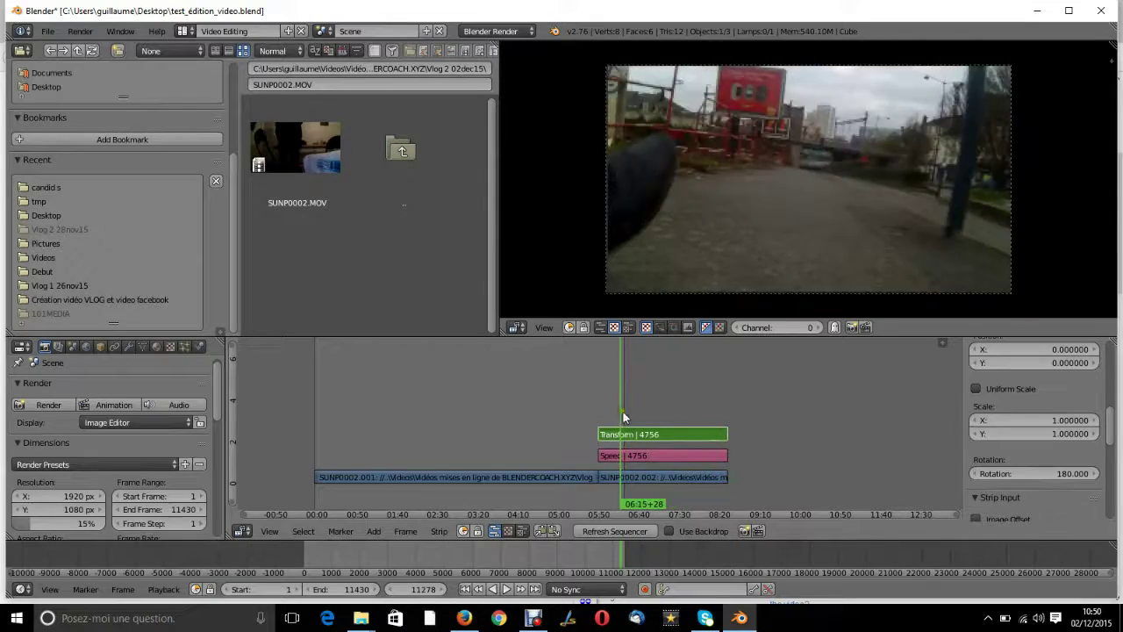
Switch to Firefox, open youtube.com in a new tab and search for "system".
{"action": "key", "text": "alt+Tab"}
{"action": "key", "text": "ctrl+t"}
{"action": "type", "text": "youtube.com"}
{"action": "key", "text": "Return"}
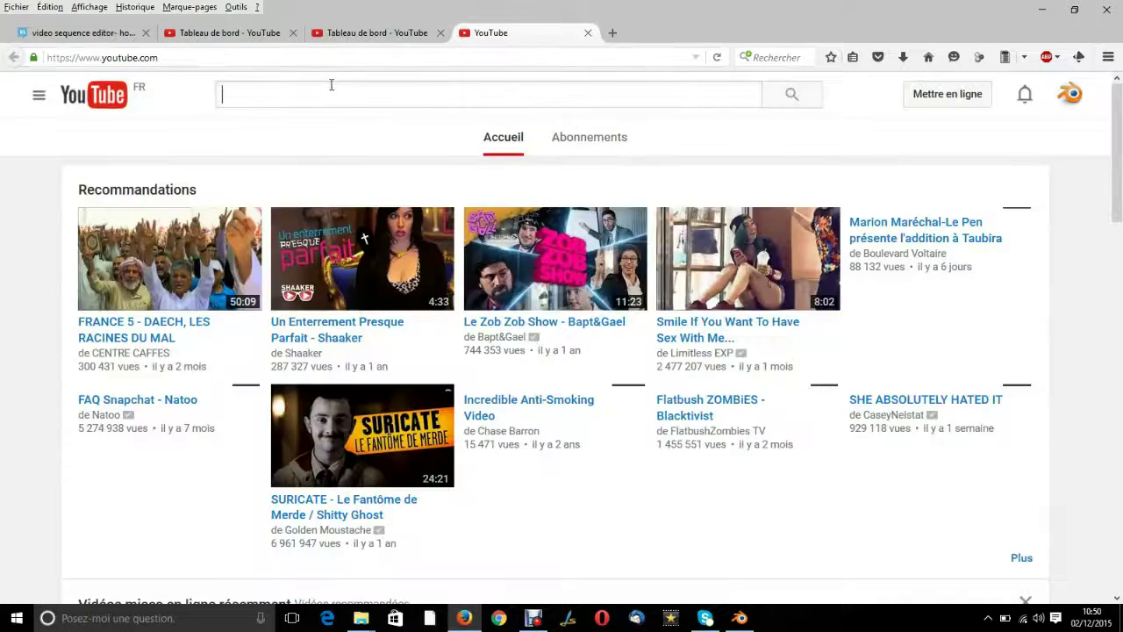
{"action": "type", "text": "system"}
{"action": "key", "text": "Return"}
Open the System Of A Down Top 30 video, return to the results and open another one.
{"action": "left_click", "coordinate": [224, 215]}
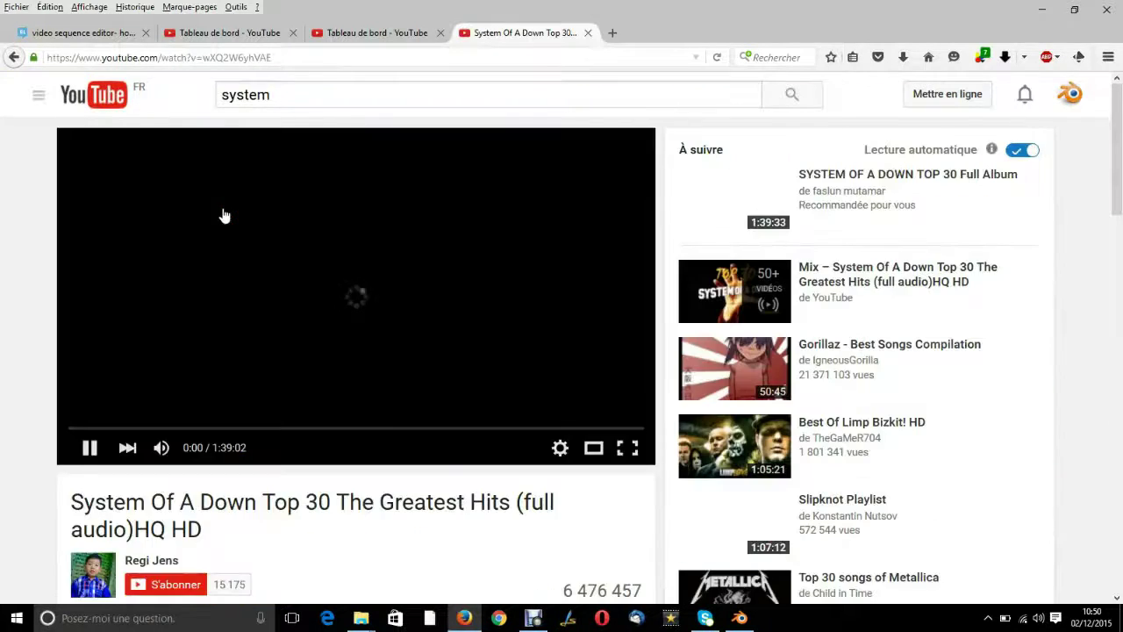
{"action": "left_click", "coordinate": [13, 57]}
{"action": "left_click", "coordinate": [217, 352]}
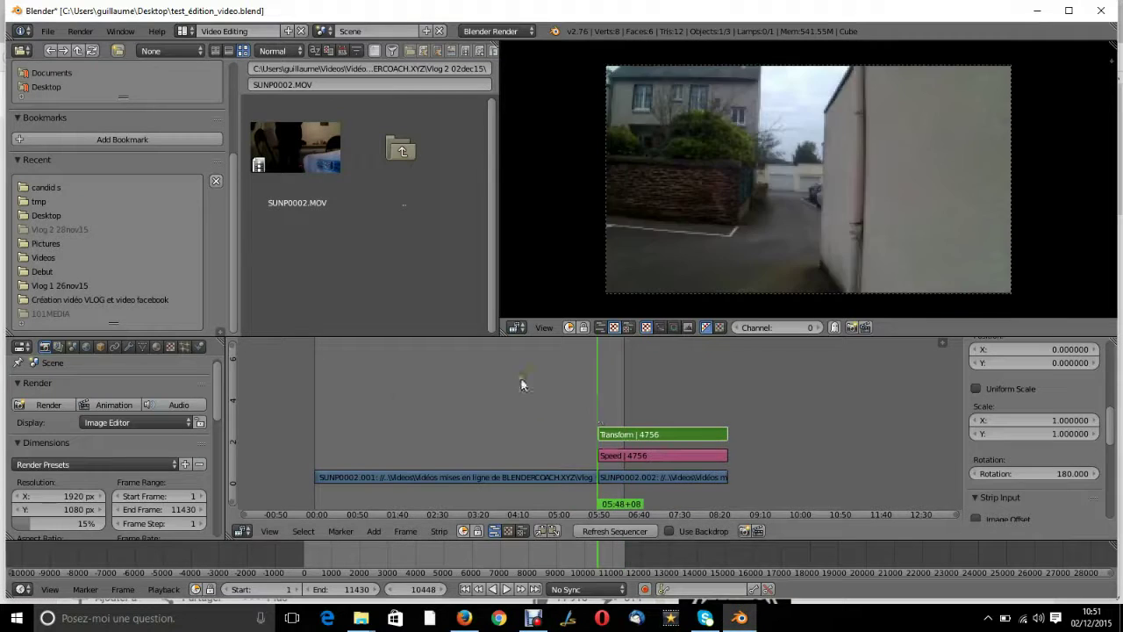
Scrub through the first part of the movie and cut its strip at about 05:12.
{"action": "left_click", "coordinate": [400, 360]}
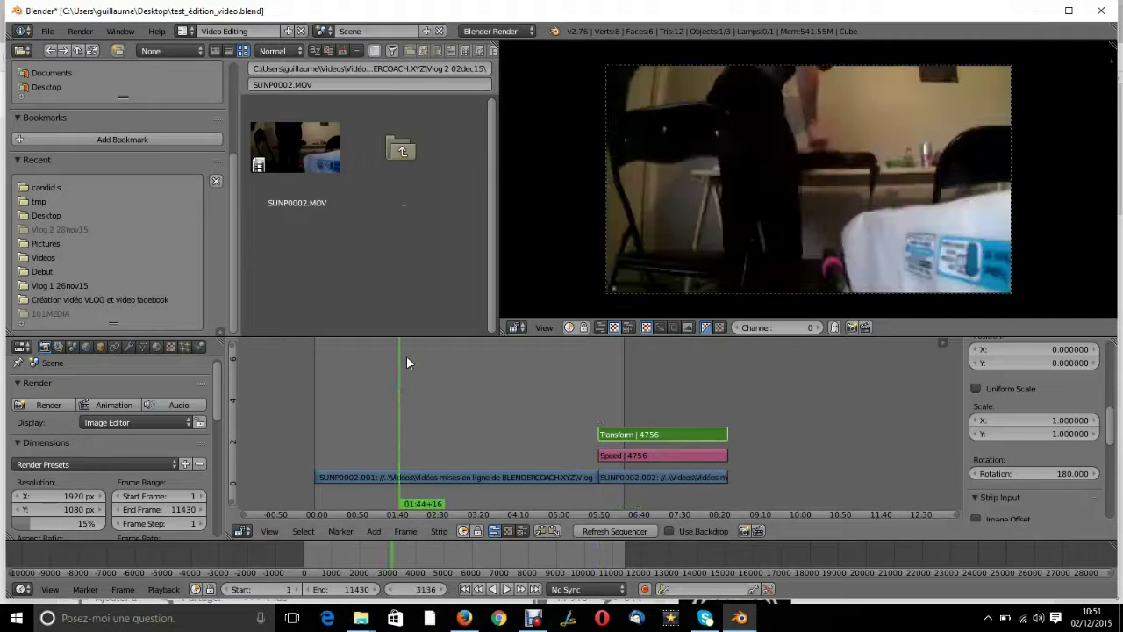
{"action": "left_click_drag", "start_coordinate": [406, 357], "coordinate": [570, 426]}
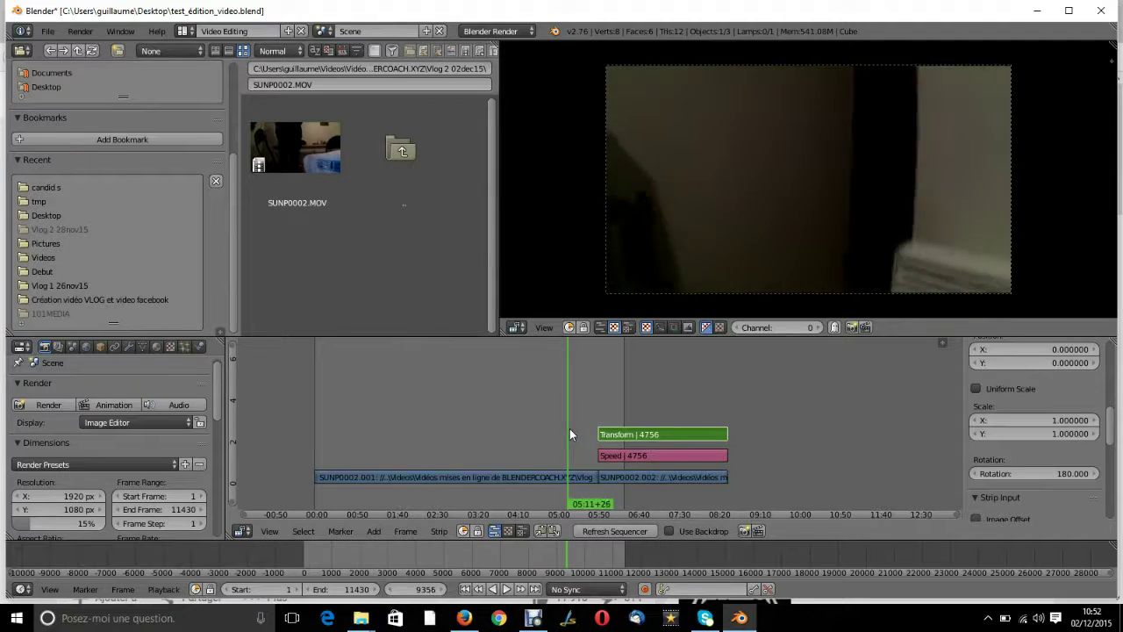
{"action": "left_click", "coordinate": [547, 476]}
{"action": "scroll", "coordinate": [537, 484], "scroll_direction": "up", "scroll_amount": 5}
{"action": "key", "text": "k"}
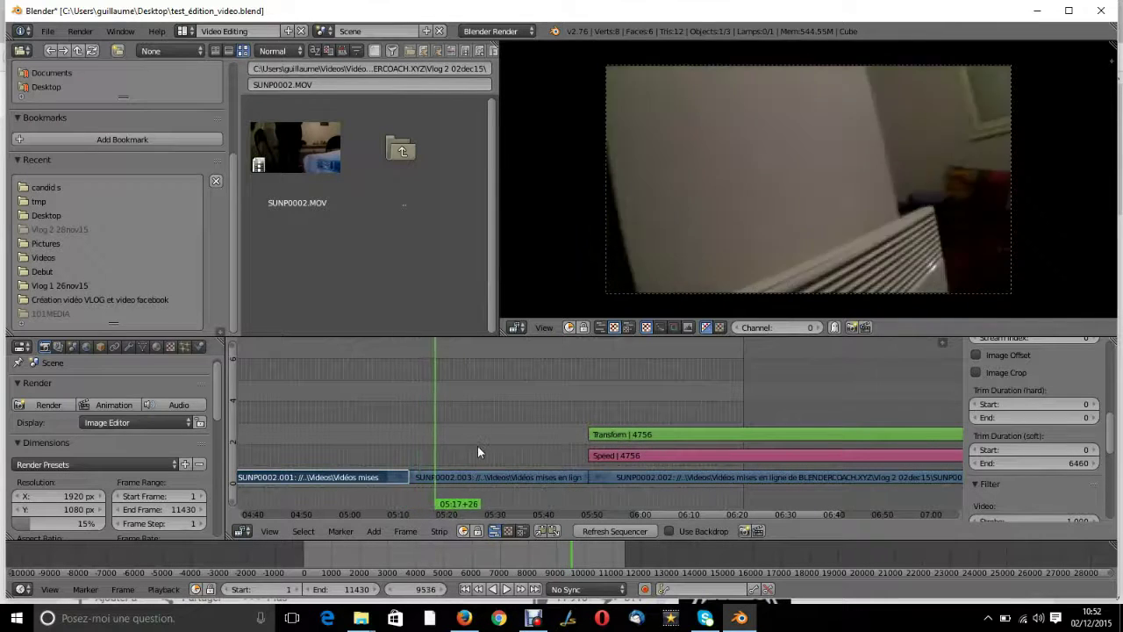
Play on from the cut, cut the movie again at about 05:30 and delete the piece between the two cuts.
{"action": "key", "text": "alt+a"}
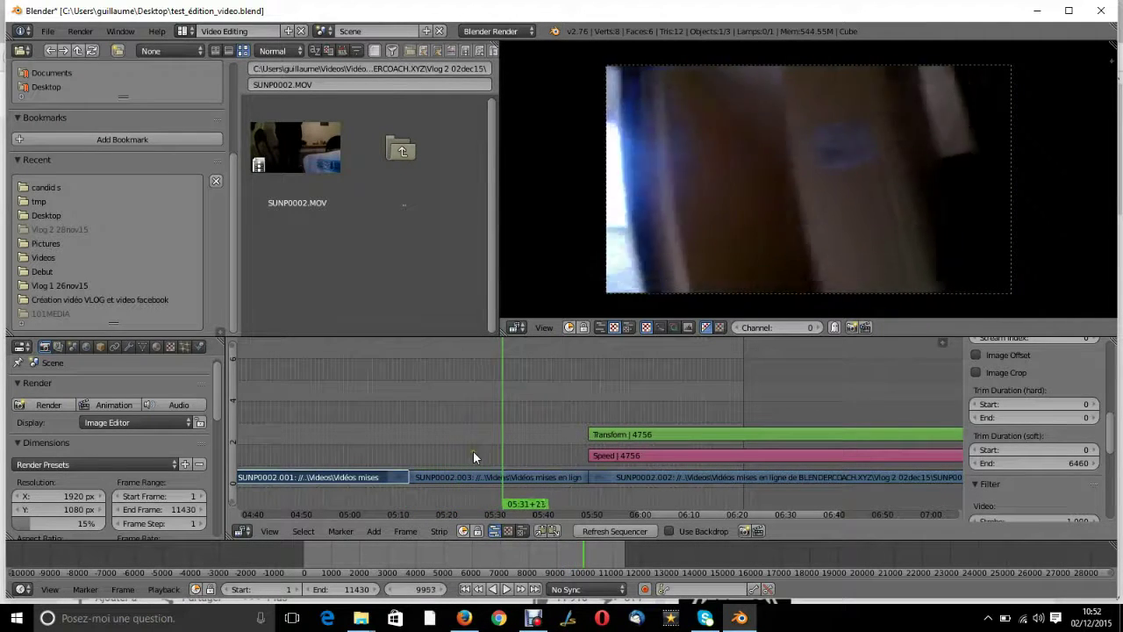
{"action": "left_click_drag", "start_coordinate": [495, 487], "coordinate": [501, 496]}
{"action": "right_click", "coordinate": [522, 478]}
{"action": "key", "text": "k"}
{"action": "right_click", "coordinate": [457, 476]}
{"action": "key", "text": "x"}
{"action": "left_click", "coordinate": [416, 355]}
Move the remaining movie pieces with their Speed and Transform strips back to directly after the first part.
{"action": "right_click", "coordinate": [634, 455]}
{"action": "right_click", "coordinate": [644, 436], "text": "shift"}
{"action": "key", "text": "g"}
{"action": "left_click", "coordinate": [556, 475]}
{"action": "left_click_drag", "start_coordinate": [461, 408], "coordinate": [617, 415]}
Add a Speed Control effect to the first movie strip and set its Multiply Speed to 3.95.
{"action": "scroll", "coordinate": [592, 428], "scroll_direction": "down", "scroll_amount": 16}
{"action": "right_click", "coordinate": [395, 476]}
{"action": "key", "text": "shift+a"}
{"action": "mouse_move", "coordinate": [382, 450]}
{"action": "left_click", "coordinate": [461, 424]}
{"action": "key", "text": "Home"}
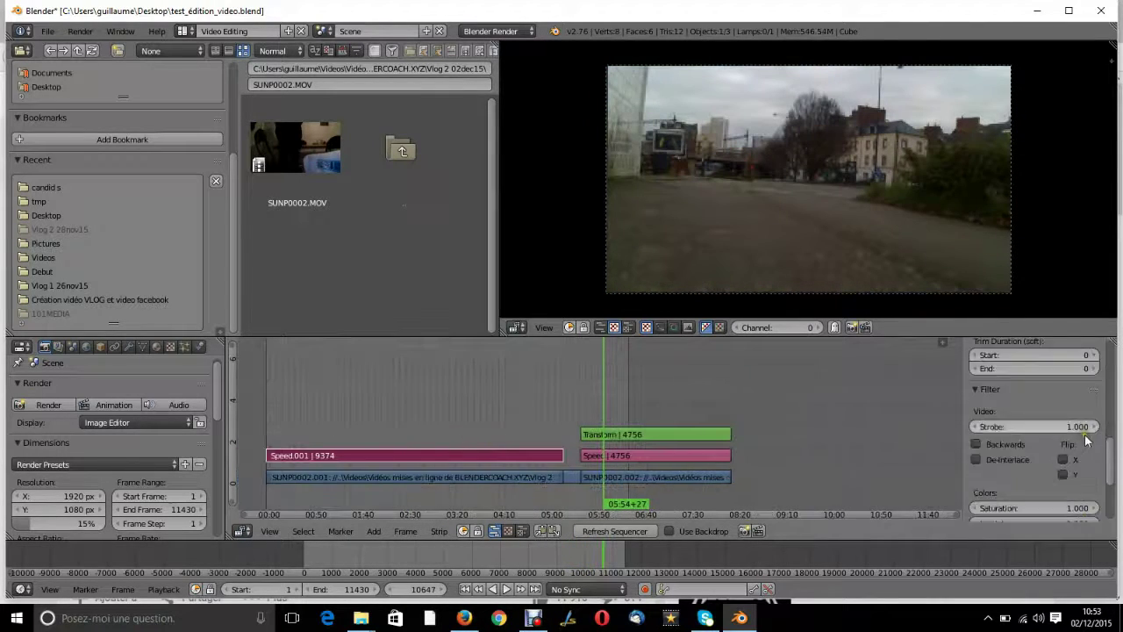
Scrub the first minute of the sped-up first part to find where its useful footage ends.
{"action": "left_click", "coordinate": [333, 422]}
{"action": "left_click_drag", "start_coordinate": [334, 422], "coordinate": [303, 427]}
{"action": "key", "text": "Right"}
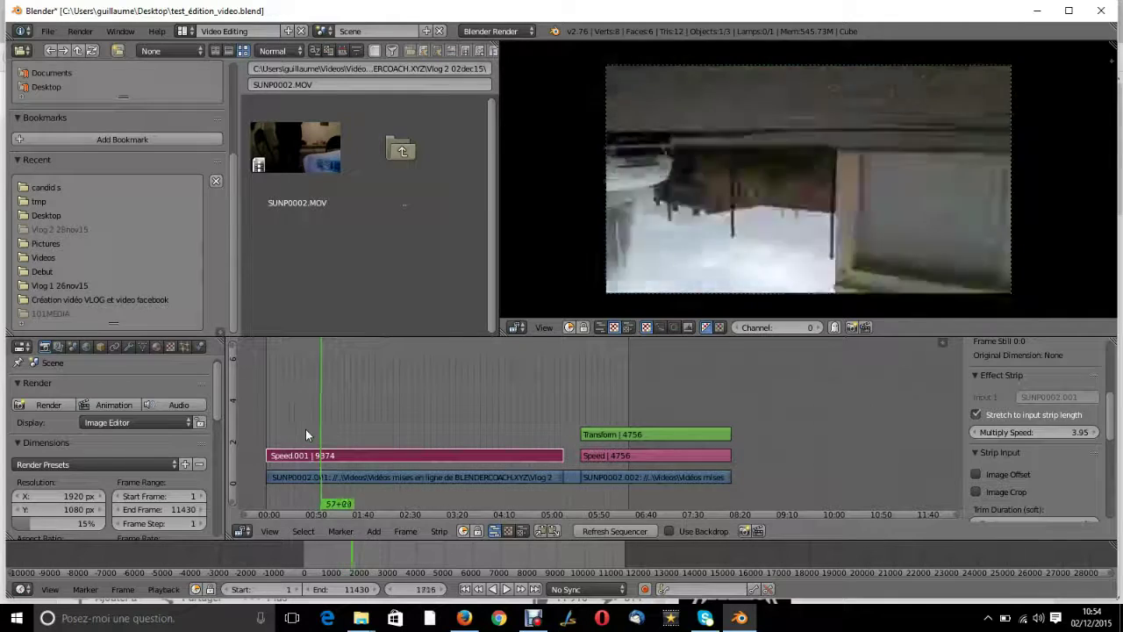
{"action": "mouse_move", "coordinate": [306, 428]}
{"action": "left_mouse_down"}
{"action": "mouse_move", "coordinate": [582, 400]}
{"action": "mouse_move", "coordinate": [309, 434]}
{"action": "left_mouse_up"}
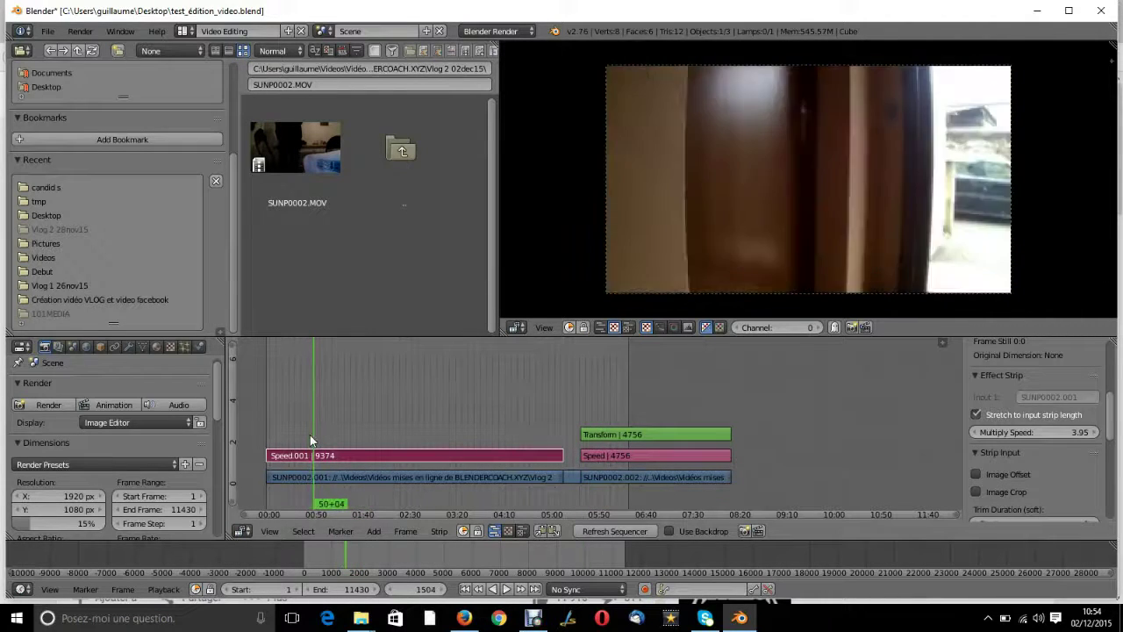
Cut the first movie strip at about 47 seconds and delete the long piece after the cut.
{"action": "right_click", "coordinate": [317, 475]}
{"action": "key", "text": "k"}
{"action": "left_click", "coordinate": [315, 476]}
{"action": "right_click", "coordinate": [351, 476]}
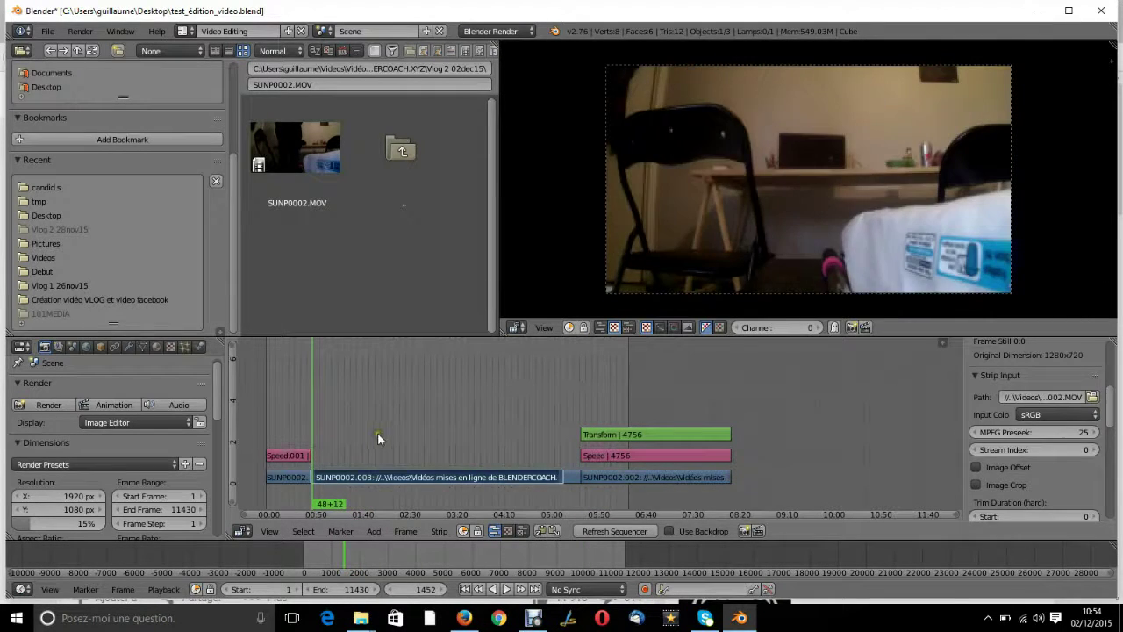
{"action": "key", "text": "x"}
{"action": "left_click", "coordinate": [378, 432]}
Move the short piece and the second part with its effect strips back to directly after the shortened first part.
{"action": "right_click", "coordinate": [572, 477]}
{"action": "left_click", "coordinate": [572, 481]}
{"action": "right_click", "coordinate": [587, 475], "text": "shift"}
{"action": "key", "text": "g"}
{"action": "left_click", "coordinate": [310, 483]}
{"action": "left_click_drag", "start_coordinate": [481, 429], "coordinate": [356, 463]}
Set the end frame of the sequence to 2879.
{"action": "double_click", "coordinate": [338, 590]}
{"action": "type", "text": "2879"}
{"action": "key", "text": "Return"}
{"action": "scroll", "coordinate": [313, 420], "scroll_direction": "up", "scroll_amount": 2}
{"action": "middle_click_drag", "start_coordinate": [313, 419], "coordinate": [568, 419]}
{"action": "scroll", "coordinate": [568, 420], "scroll_direction": "up", "scroll_amount": 7}
Save the project under the new name test_édition_video2.blend.
{"action": "left_click", "coordinate": [49, 32]}
{"action": "left_click", "coordinate": [74, 153]}
{"action": "left_click", "coordinate": [250, 85]}
{"action": "left_click", "coordinate": [249, 85]}
{"action": "type", "text": "2"}
{"action": "key", "text": "Return"}
{"action": "left_click", "coordinate": [1062, 69]}
Move all strips after the first part two channels up and back to about 12 seconds, and play the transition.
{"action": "left_click_drag", "start_coordinate": [399, 443], "coordinate": [387, 443]}
{"action": "key", "text": "g"}
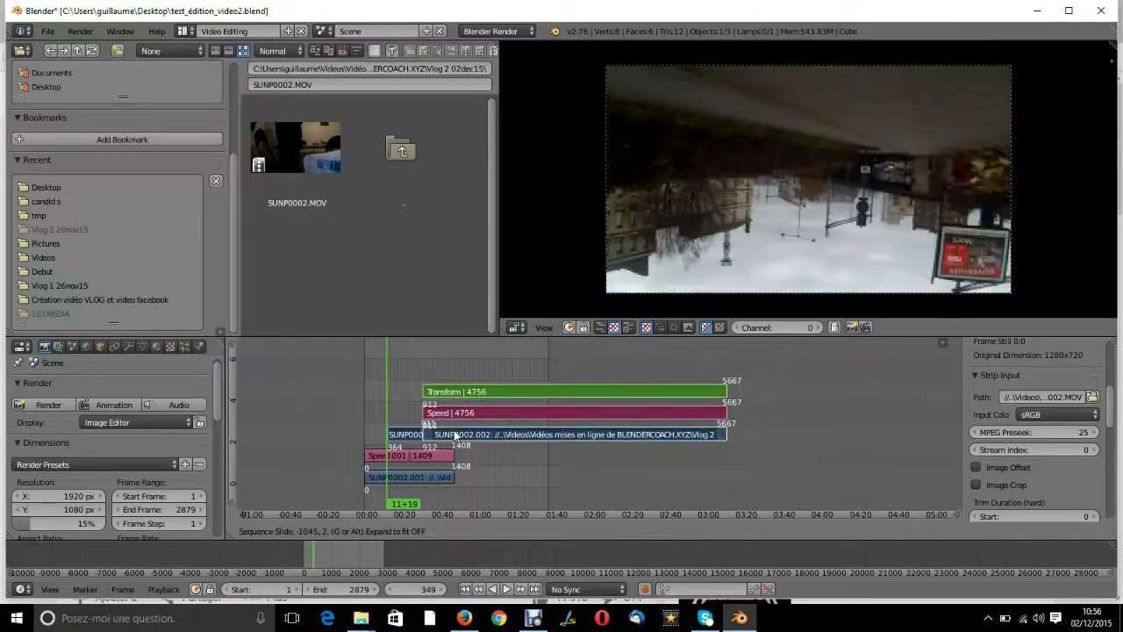
{"action": "left_click", "coordinate": [383, 377]}
{"action": "key", "text": "alt+a"}
Add the sound Orqestruh.mp3 in the channel above the Transform strip and move it to the start of the sequence.
{"action": "scroll", "coordinate": [367, 434], "scroll_direction": "up", "scroll_amount": 1}
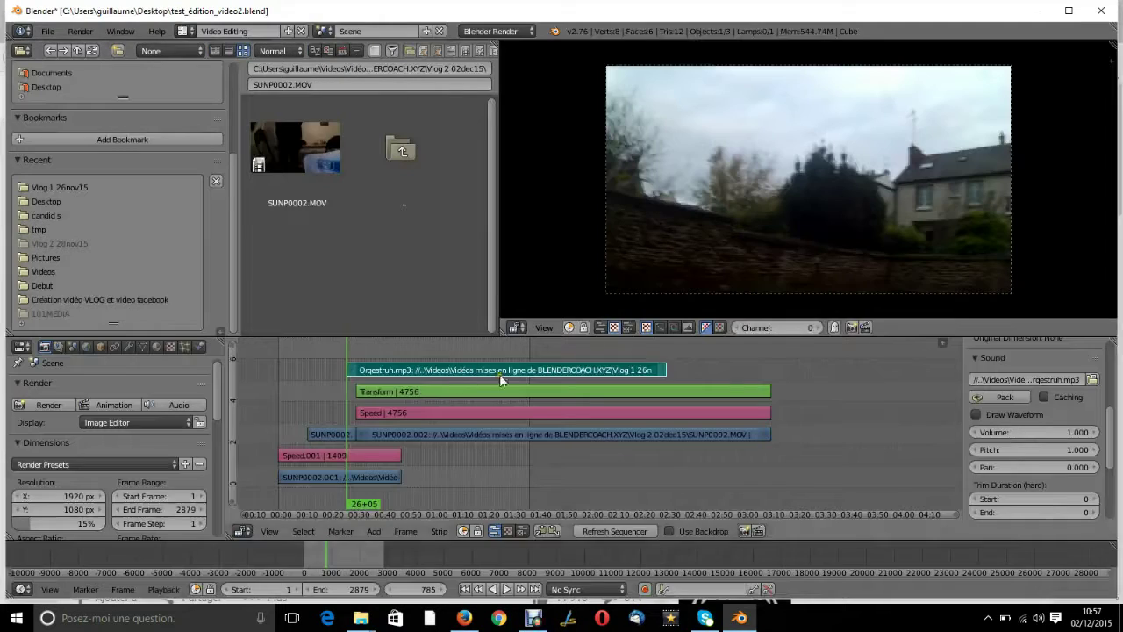
{"action": "right_click_drag", "start_coordinate": [499, 373], "coordinate": [442, 375]}
Set the end frame of the sequence to 1842, at 01:01+12, and check the footage just before it.
{"action": "left_click_drag", "start_coordinate": [530, 507], "coordinate": [439, 459]}
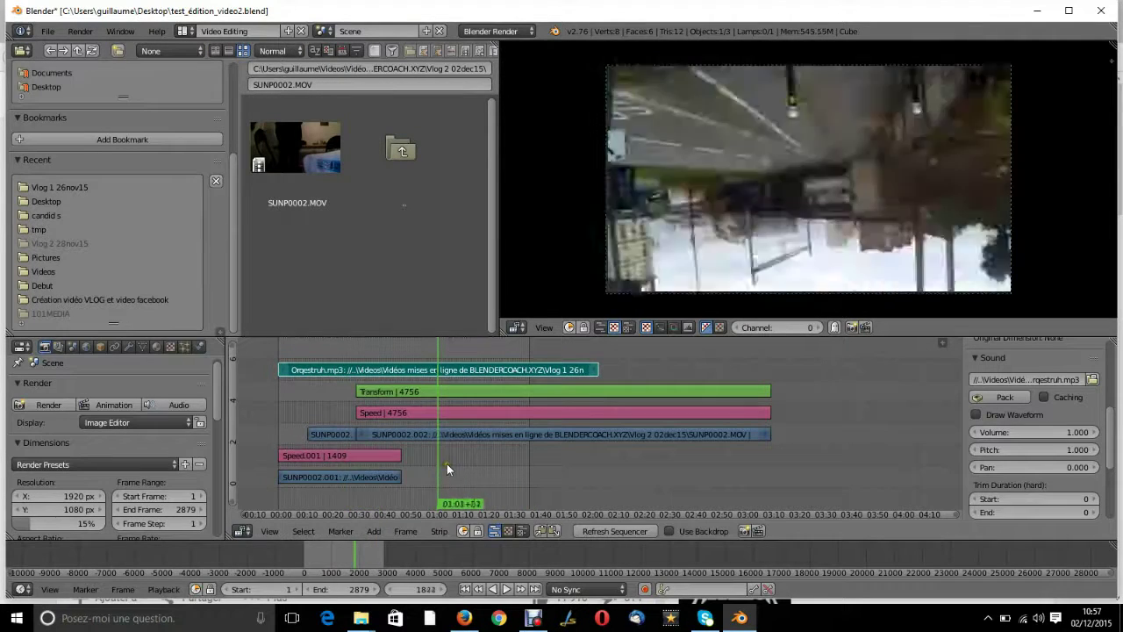
{"action": "key", "text": "e"}
{"action": "scroll", "coordinate": [355, 481], "scroll_direction": "up", "scroll_amount": 9}
{"action": "middle_click_drag", "start_coordinate": [403, 479], "coordinate": [496, 477]}
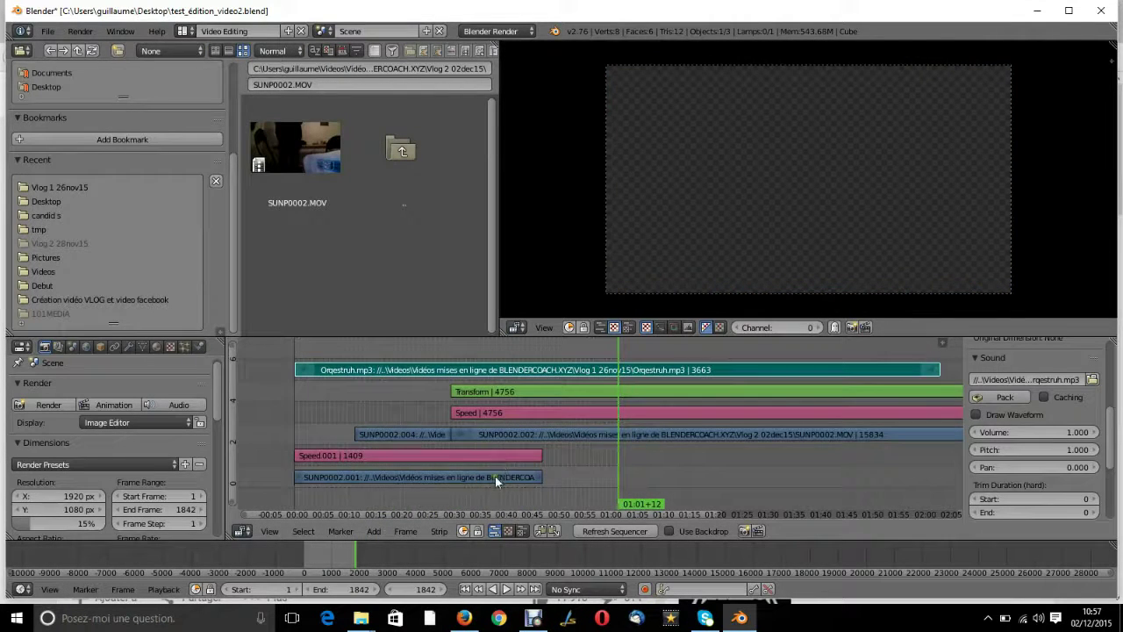
{"action": "left_click", "coordinate": [576, 472]}
Set the render output format to Xvid, choose the output folder and return to the render options.
{"action": "scroll", "coordinate": [101, 429], "scroll_direction": "down", "scroll_amount": 3}
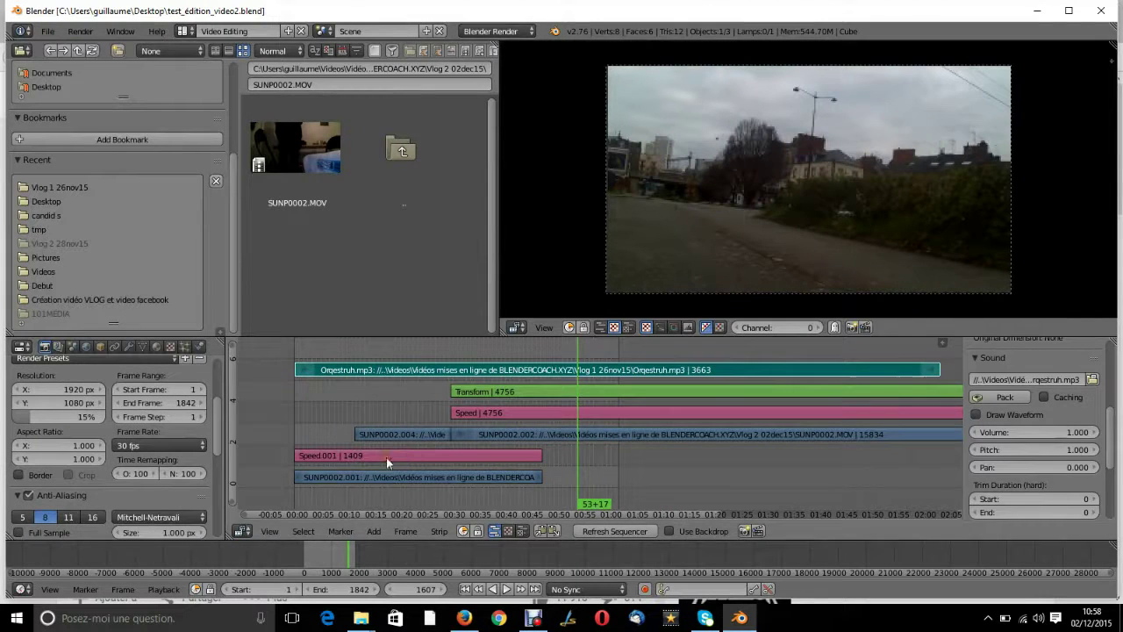
{"action": "scroll", "coordinate": [202, 438], "scroll_direction": "down", "scroll_amount": 5}
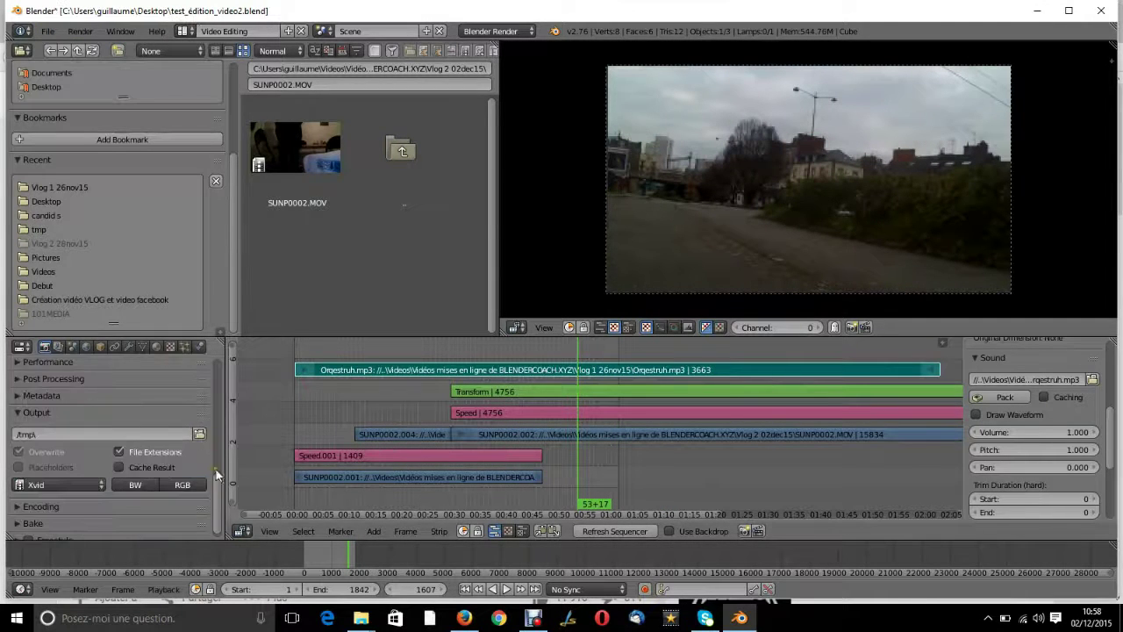
{"action": "left_click", "coordinate": [199, 434]}
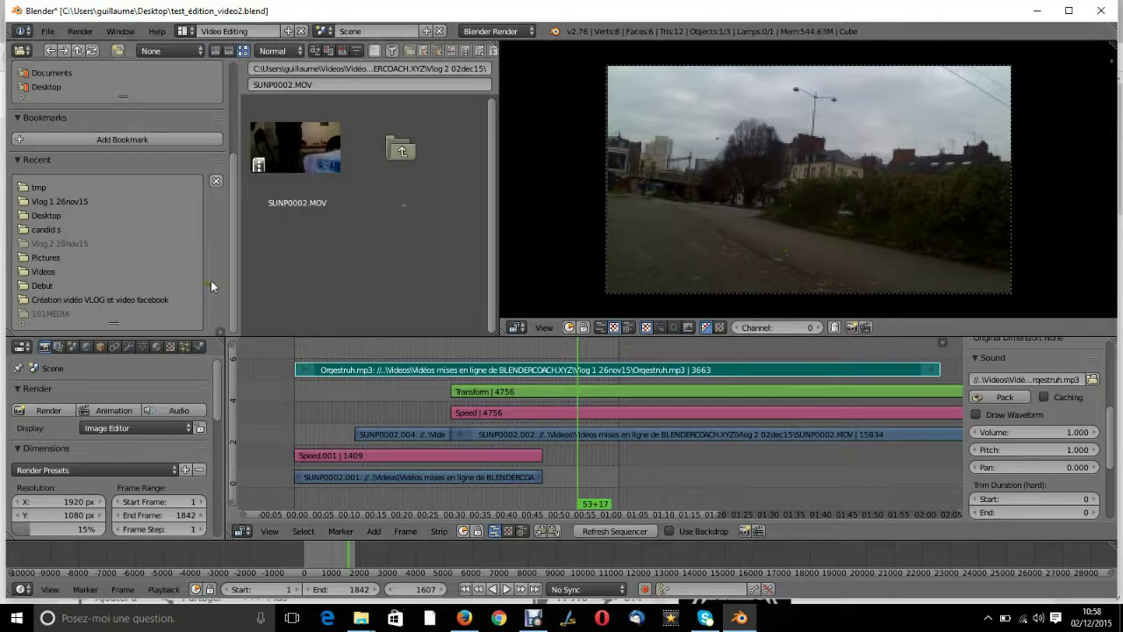
{"action": "scroll", "coordinate": [42, 502], "scroll_direction": "up", "scroll_amount": 2}
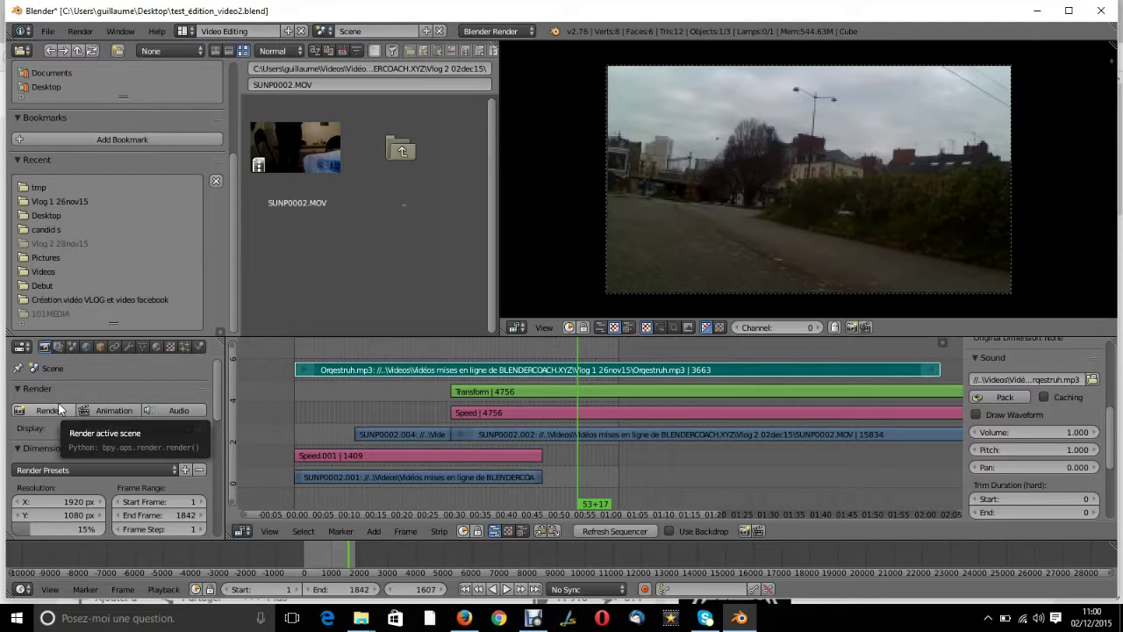
Move the Orqestruh.mp3 strip up one channel and add a Speed Control effect to the SUNP0002.004 strip.
{"action": "left_click_drag", "start_coordinate": [354, 350], "coordinate": [412, 372]}
{"action": "mouse_move", "coordinate": [417, 369]}
{"action": "right_mouse_down"}
{"action": "mouse_move", "coordinate": [436, 396]}
{"action": "mouse_move", "coordinate": [420, 360]}
{"action": "right_mouse_up"}
{"action": "right_click", "coordinate": [433, 432]}
{"action": "key", "text": "shift+a"}
{"action": "mouse_move", "coordinate": [368, 430]}
{"action": "left_click", "coordinate": [439, 429]}
{"action": "left_click", "coordinate": [395, 417]}
{"action": "scroll", "coordinate": [1053, 452], "scroll_direction": "down", "scroll_amount": 5}
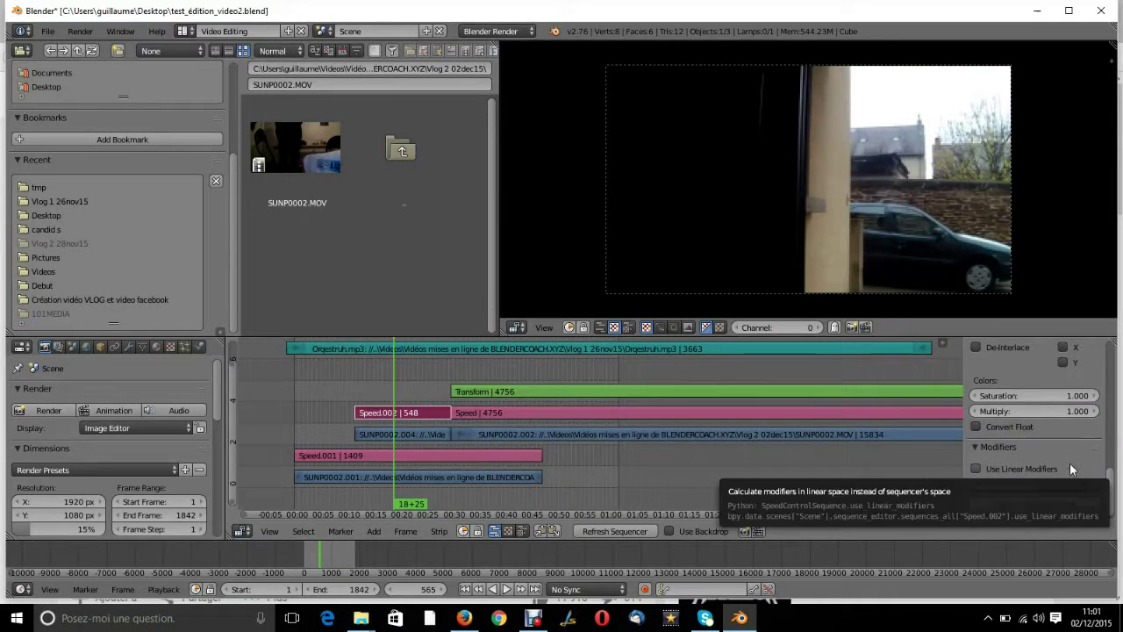
{"action": "scroll", "coordinate": [1035, 434], "scroll_direction": "down", "scroll_amount": 5}
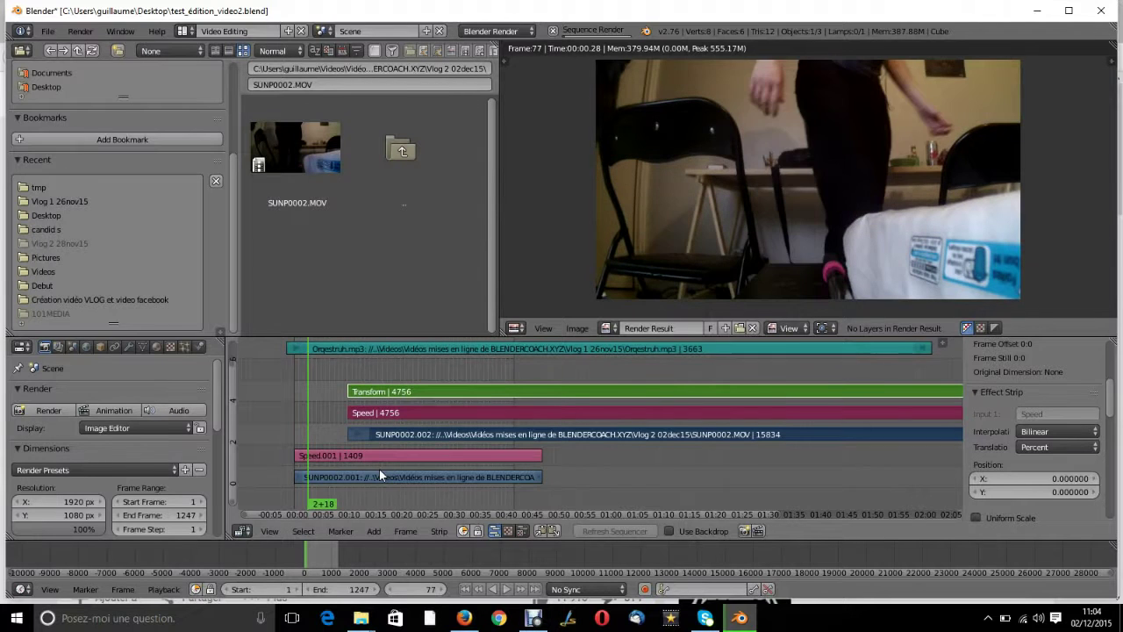
{"action": "left_click", "coordinate": [533, 617]}
{"action": "left_click", "coordinate": [534, 618]}
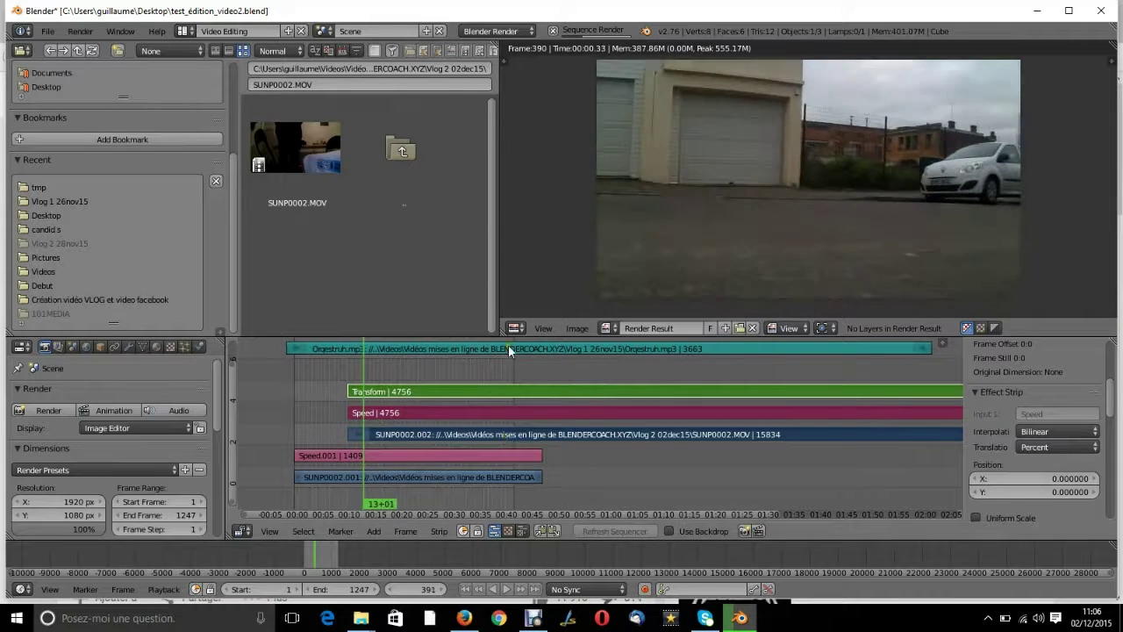
Switch to Firefox, open the CaseyNeistat channel on YouTube and look through its uploaded videos.
{"action": "left_click", "coordinate": [464, 618]}
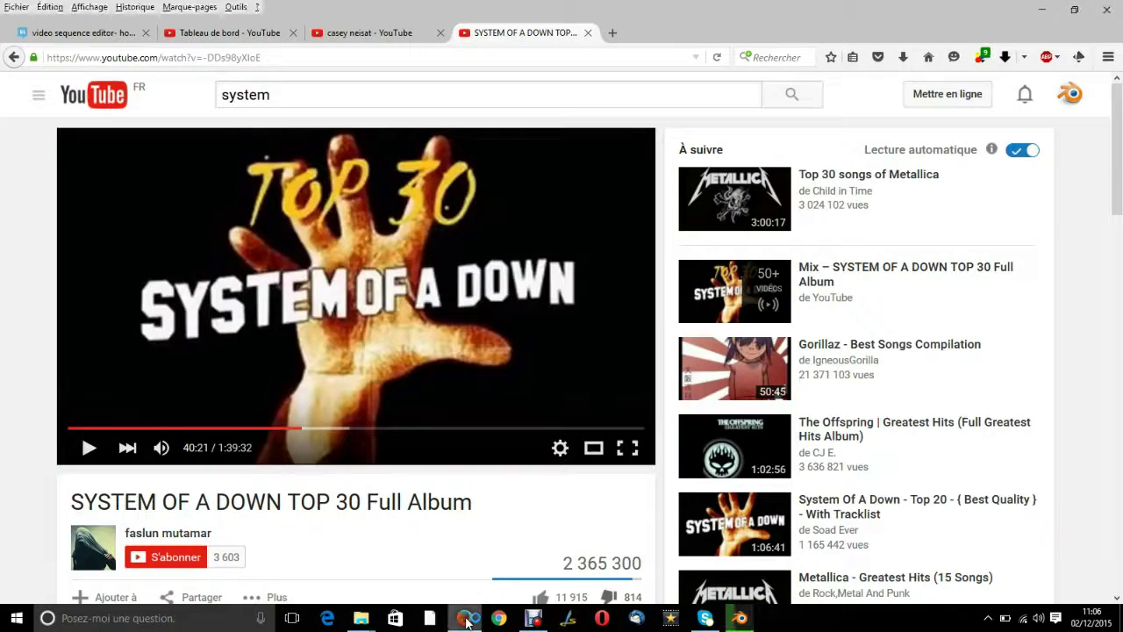
{"action": "left_click", "coordinate": [376, 34]}
{"action": "left_click", "coordinate": [345, 235]}
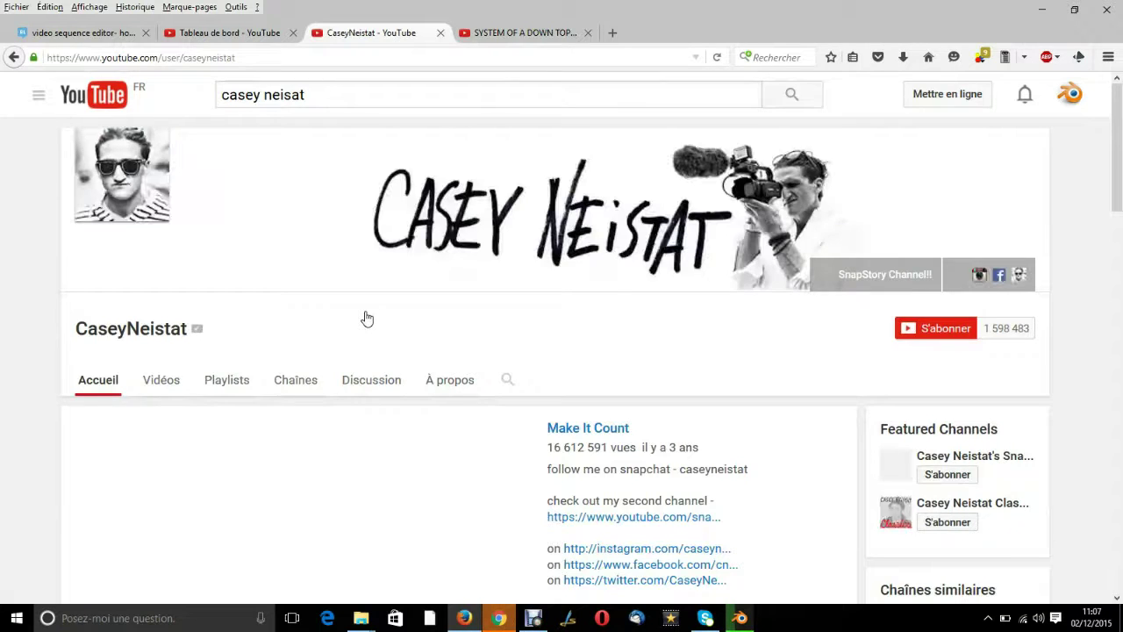
{"action": "left_click", "coordinate": [163, 381]}
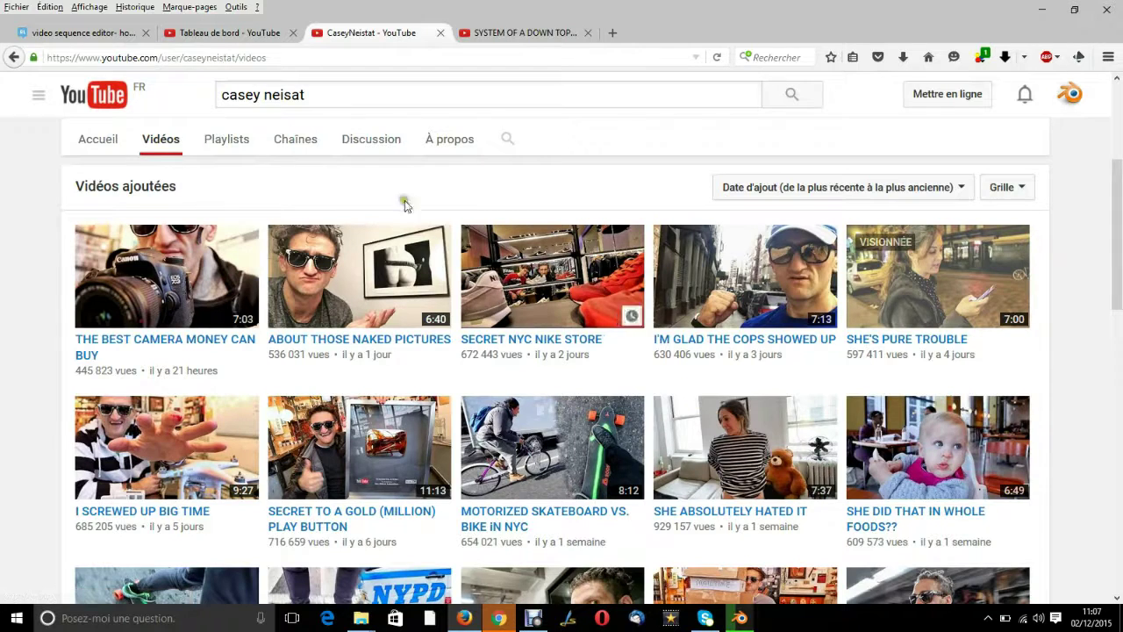
{"action": "left_click", "coordinate": [13, 58]}
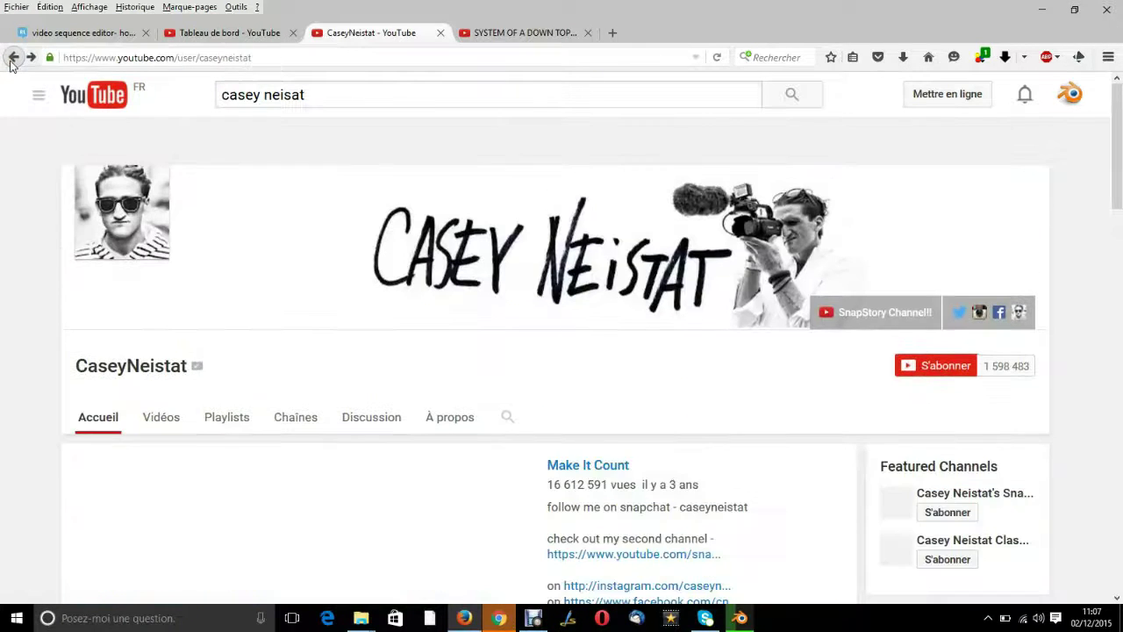
{"action": "left_click", "coordinate": [162, 394]}
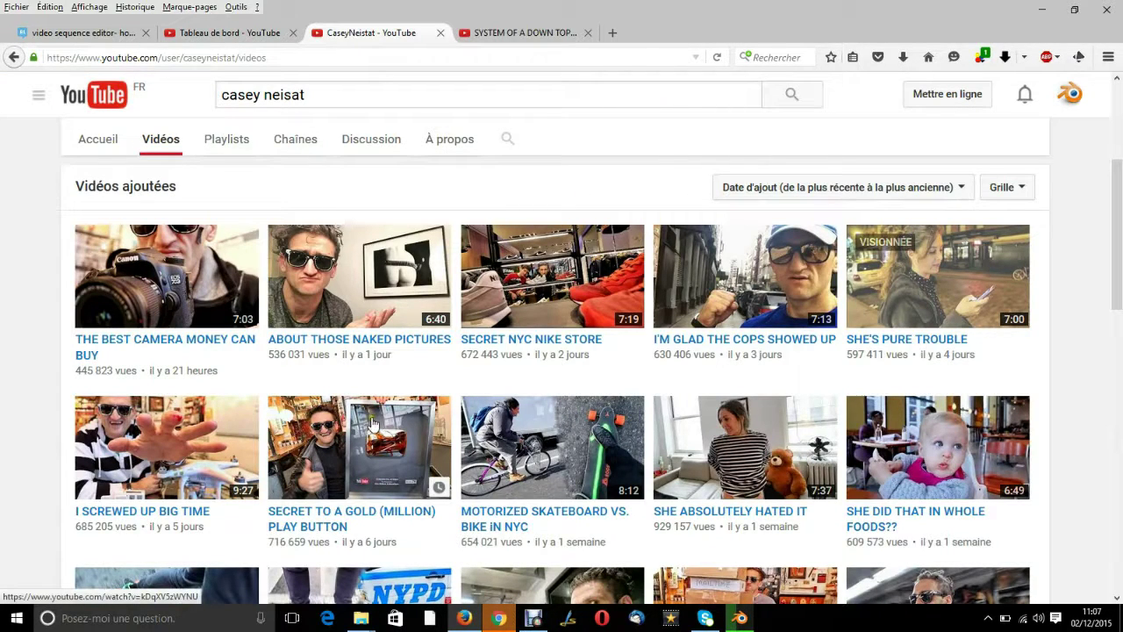
{"action": "scroll", "coordinate": [389, 431], "scroll_direction": "down", "scroll_amount": 5}
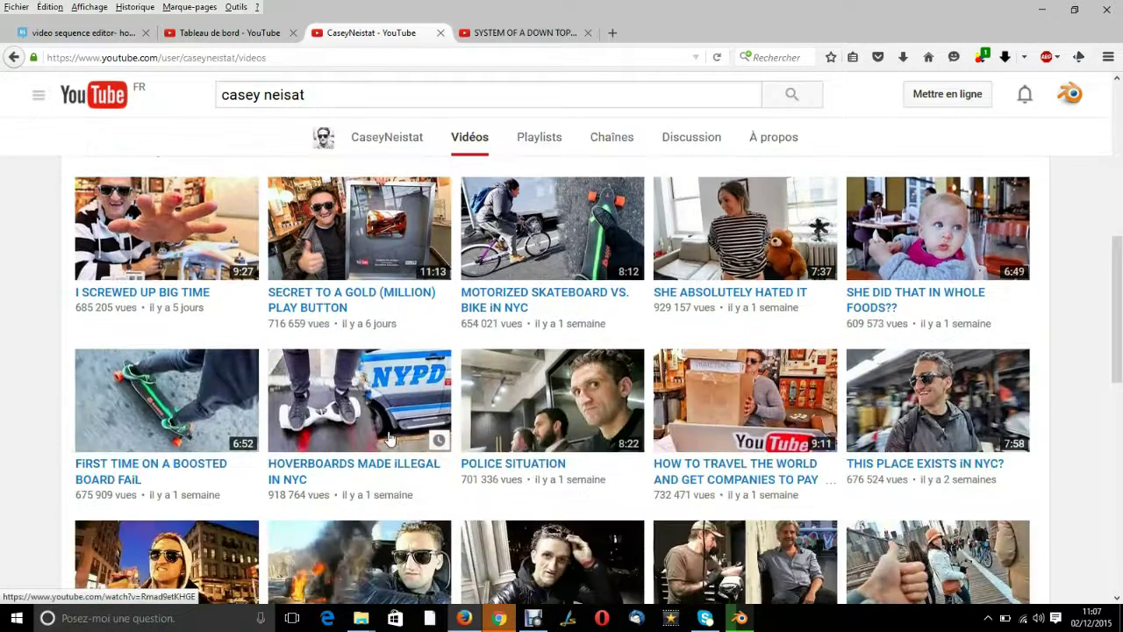
{"action": "scroll", "coordinate": [389, 432], "scroll_direction": "down", "scroll_amount": 6}
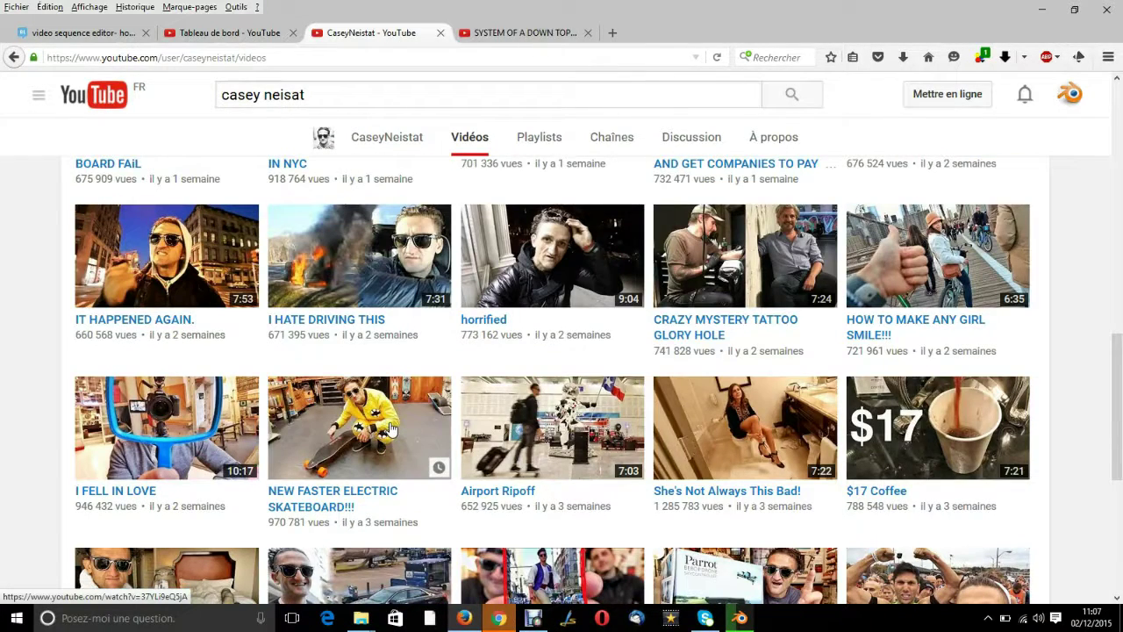
{"action": "scroll", "coordinate": [390, 432], "scroll_direction": "down", "scroll_amount": 6}
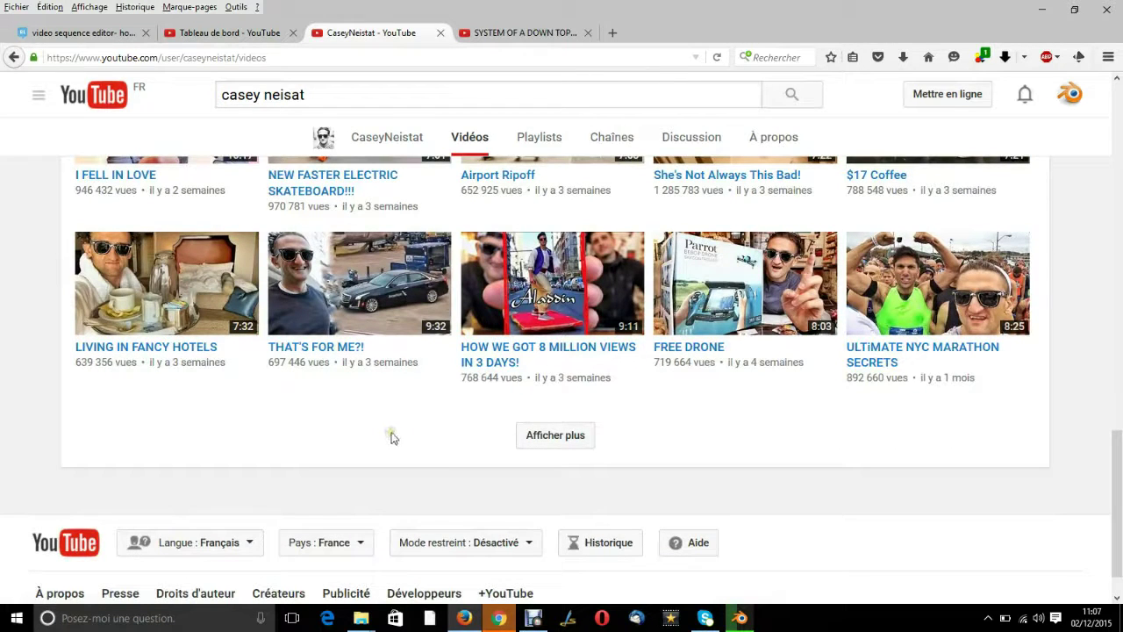
Return to Blender and look through the render settings from the dimensions down to the output and encoding sections.
{"action": "left_click", "coordinate": [498, 617]}
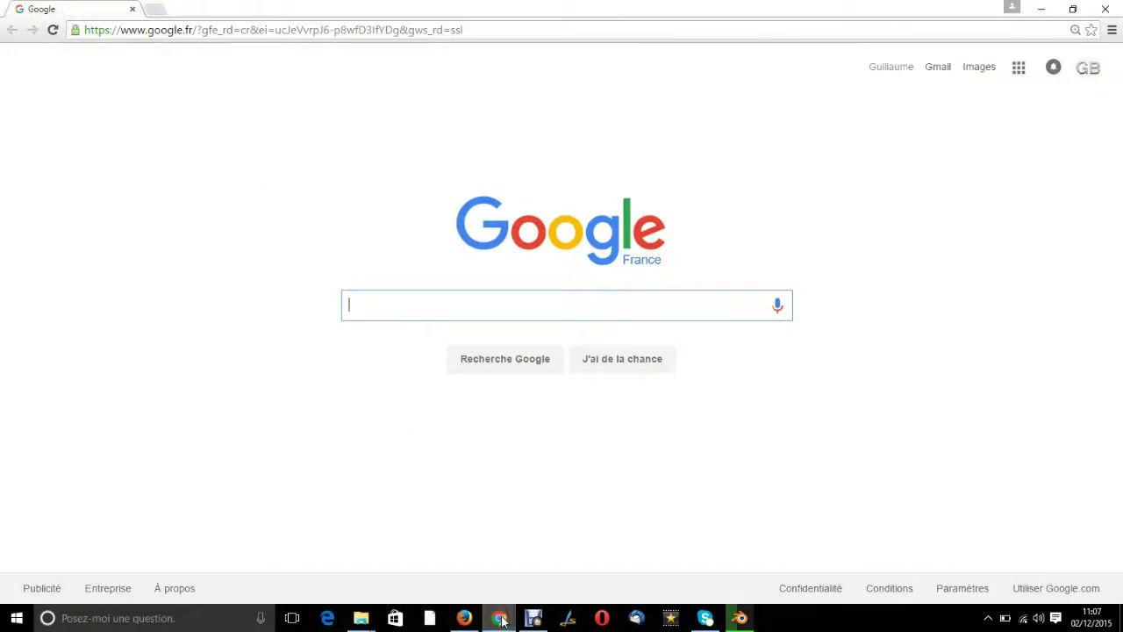
{"action": "left_click", "coordinate": [742, 618]}
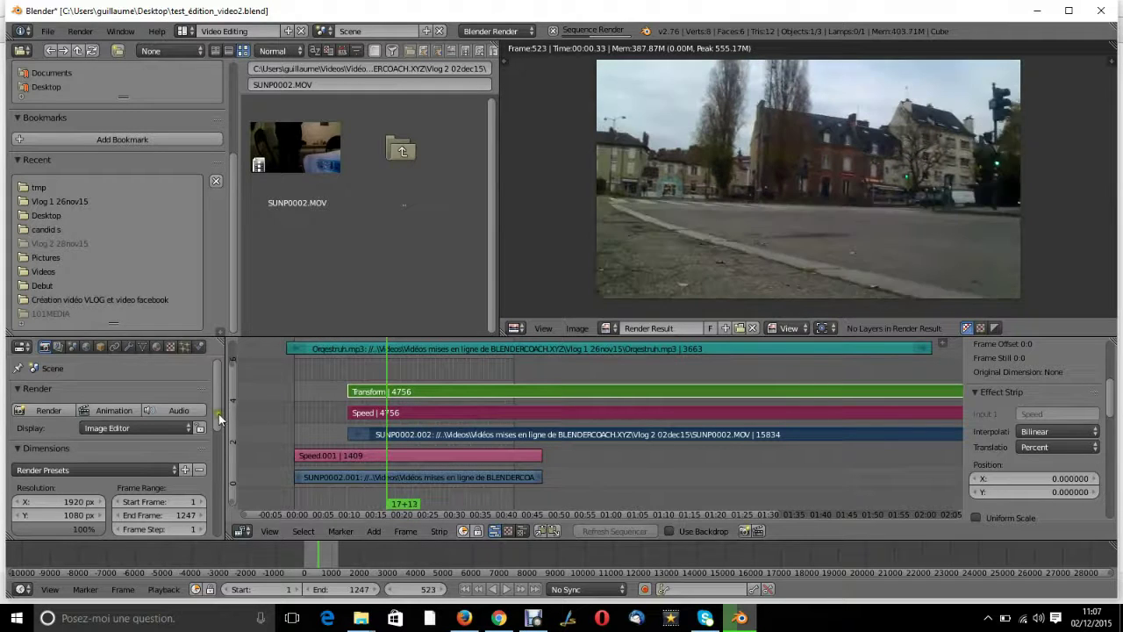
{"action": "scroll", "coordinate": [219, 401], "scroll_direction": "down", "scroll_amount": 1}
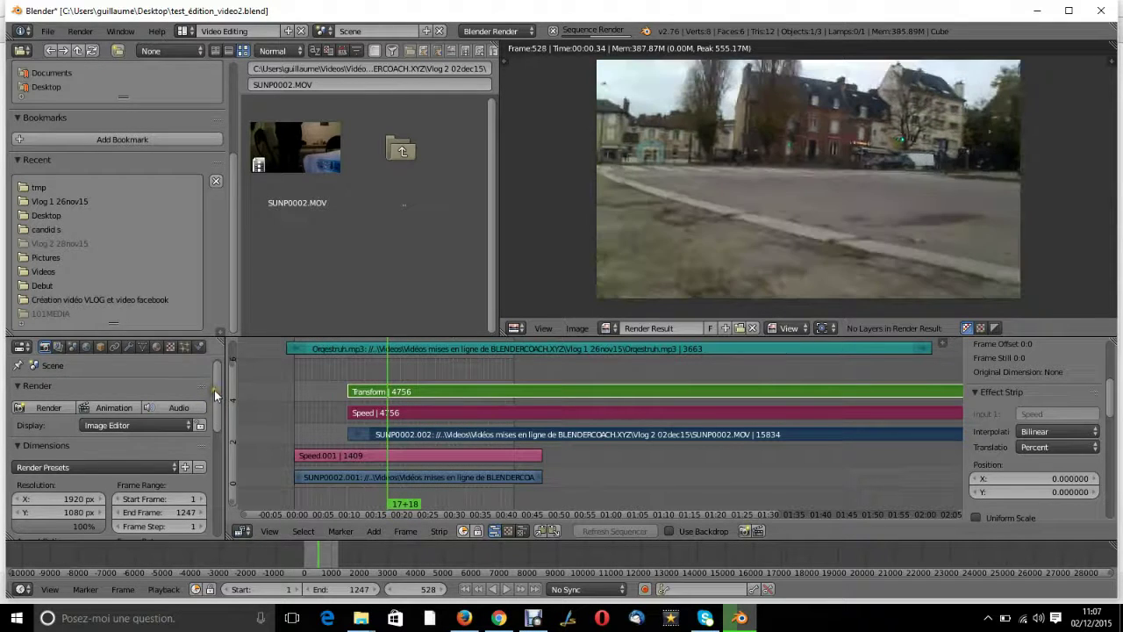
{"action": "left_click_drag", "start_coordinate": [214, 390], "coordinate": [216, 424]}
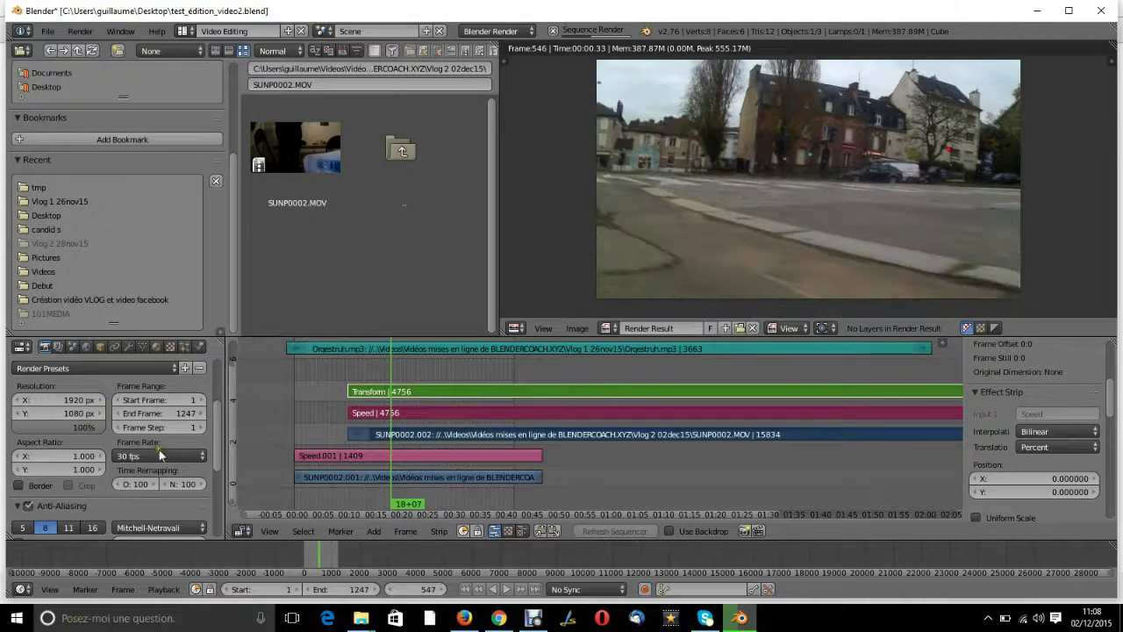
{"action": "scroll", "coordinate": [132, 486], "scroll_direction": "down", "scroll_amount": 5}
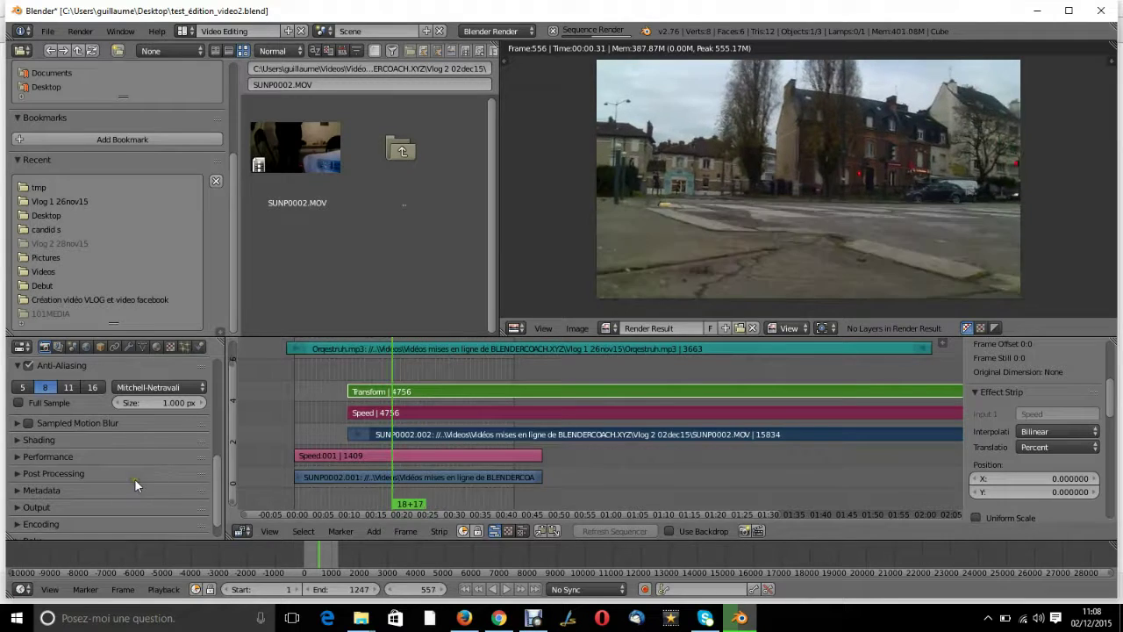
Minimize the open windows and open the project test_édition_video.blend from the desktop in Blender.
{"action": "left_click", "coordinate": [740, 618]}
{"action": "left_click", "coordinate": [1041, 9]}
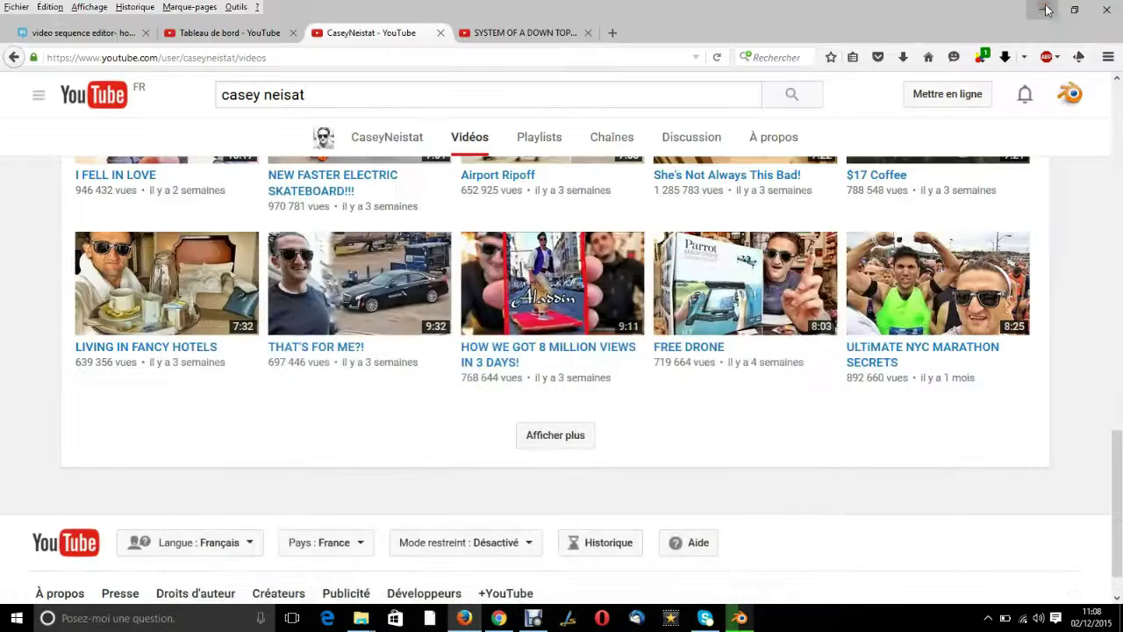
{"action": "left_click", "coordinate": [1043, 9]}
{"action": "left_click", "coordinate": [1045, 9]}
{"action": "left_click", "coordinate": [1045, 9]}
{"action": "double_click", "coordinate": [824, 101]}
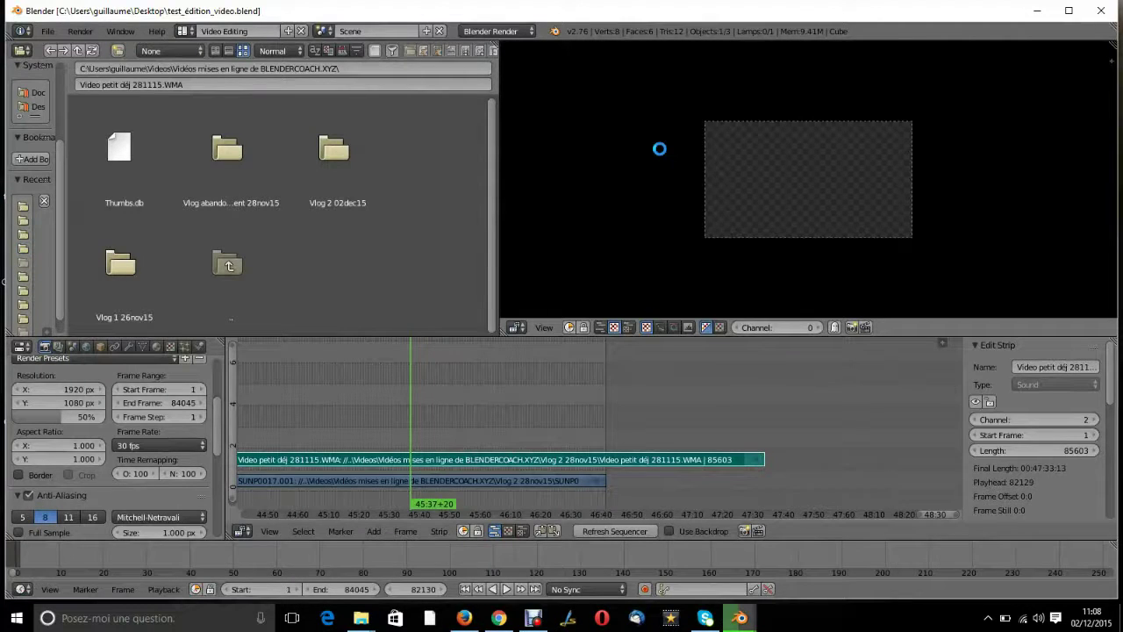
Delete the SUNP0017.001 video strip and the Video petit déj 281115.WMA sound strip from the sequence.
{"action": "right_click", "coordinate": [421, 482]}
{"action": "right_click", "coordinate": [443, 459]}
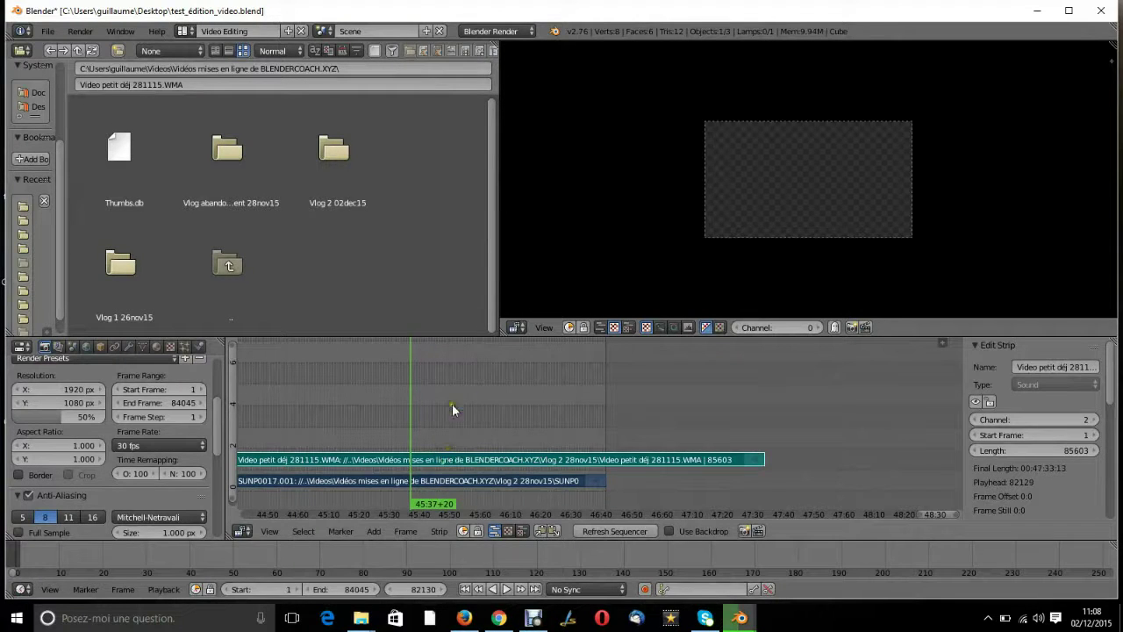
{"action": "key", "text": "x"}
{"action": "left_click", "coordinate": [403, 414]}
Play the emptied sequence briefly and place the playhead at 02:08+15.
{"action": "scroll", "coordinate": [482, 413], "scroll_direction": "down", "scroll_amount": 5}
{"action": "scroll", "coordinate": [436, 441], "scroll_direction": "down", "scroll_amount": 5}
{"action": "scroll", "coordinate": [406, 455], "scroll_direction": "up", "scroll_amount": 5}
{"action": "left_click", "coordinate": [421, 472]}
{"action": "key", "text": "alt+a"}
{"action": "key", "text": "alt+a"}
{"action": "left_click", "coordinate": [388, 472]}
Check the render dimensions and anti-aliasing settings, and open the Vlog 2 02dec15 folder in the file browser.
{"action": "scroll", "coordinate": [132, 422], "scroll_direction": "up", "scroll_amount": 4}
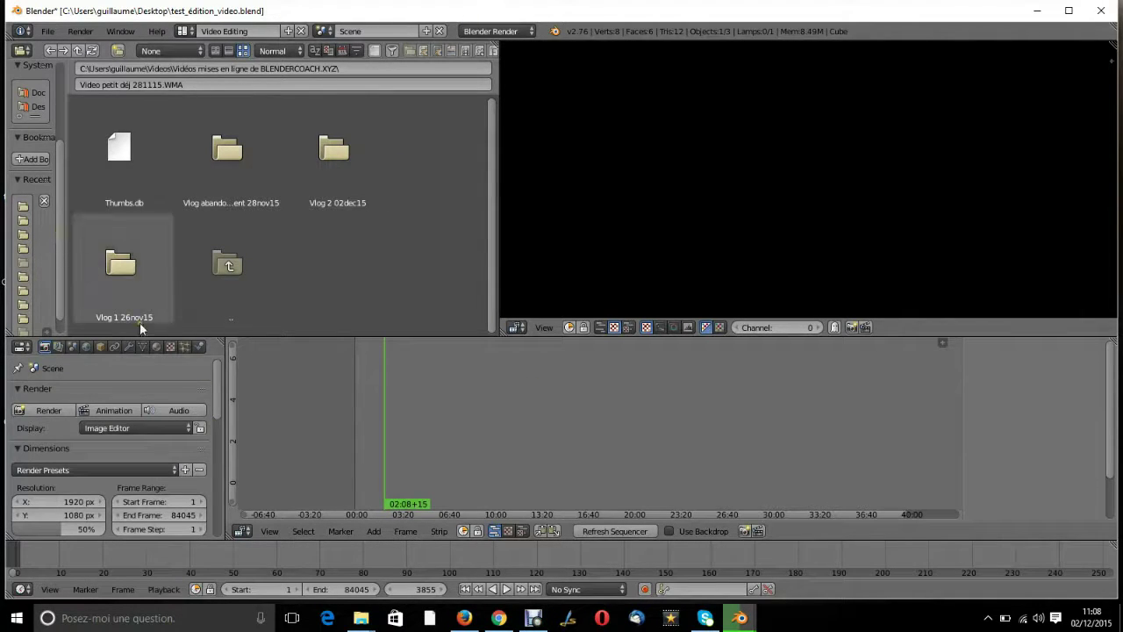
{"action": "scroll", "coordinate": [123, 473], "scroll_direction": "down", "scroll_amount": 3}
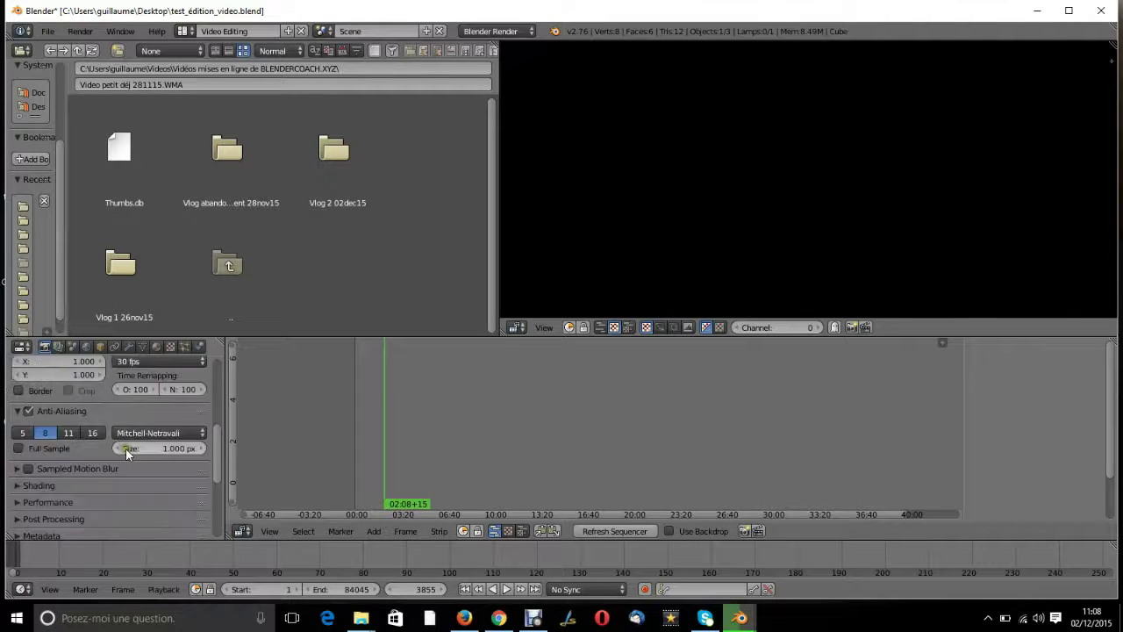
{"action": "scroll", "coordinate": [123, 472], "scroll_direction": "up", "scroll_amount": 3}
{"action": "scroll", "coordinate": [131, 465], "scroll_direction": "down", "scroll_amount": 4}
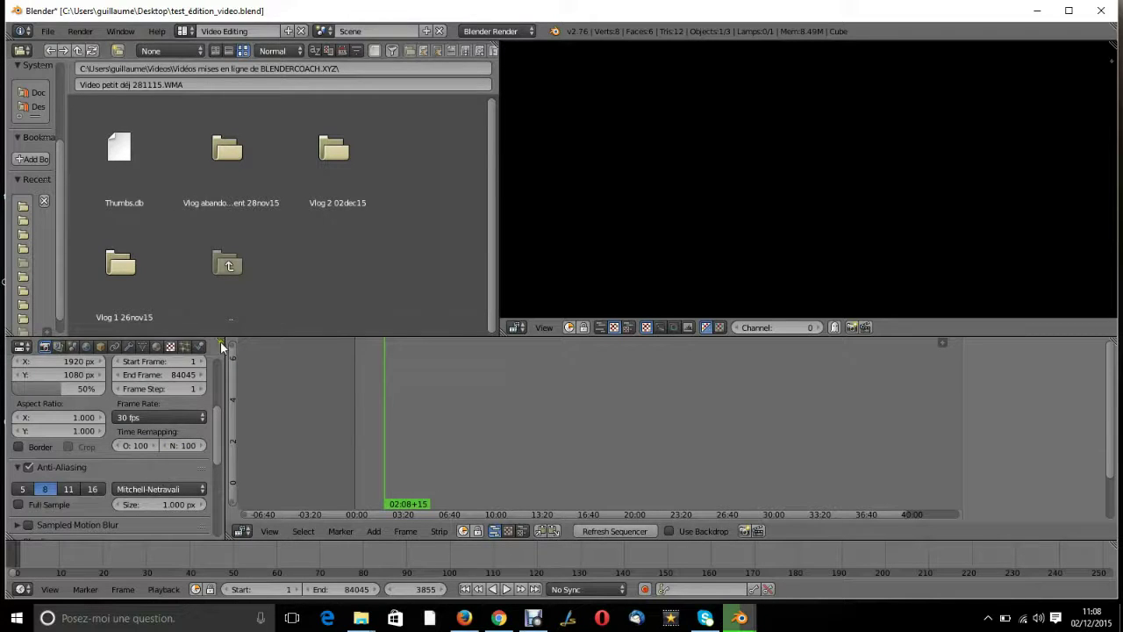
{"action": "left_click", "coordinate": [334, 196]}
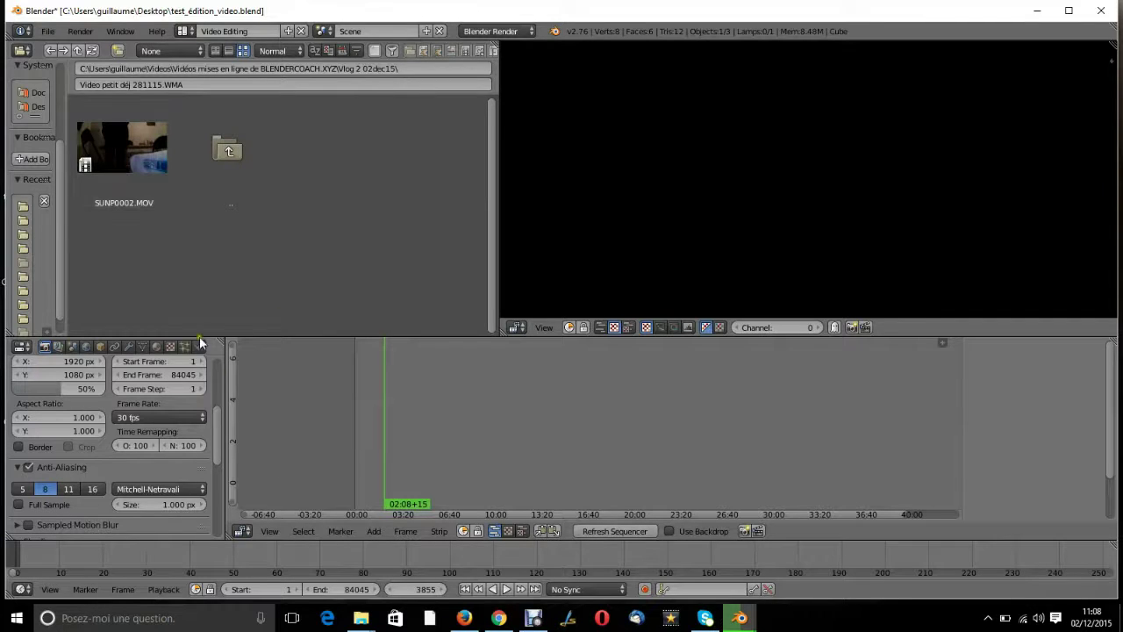
Switch to File Explorer and move the SUNP0001 video from the 104MEDIA folder into the Vlog 2 02dec15 folder.
{"action": "mouse_move", "coordinate": [361, 618]}
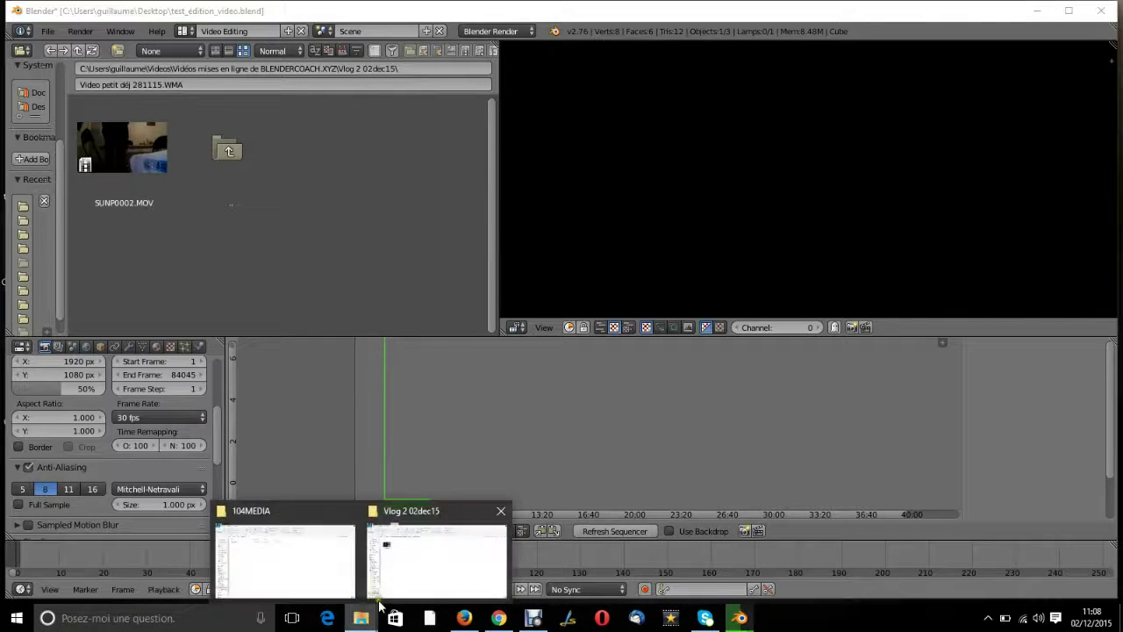
{"action": "left_click", "coordinate": [304, 569]}
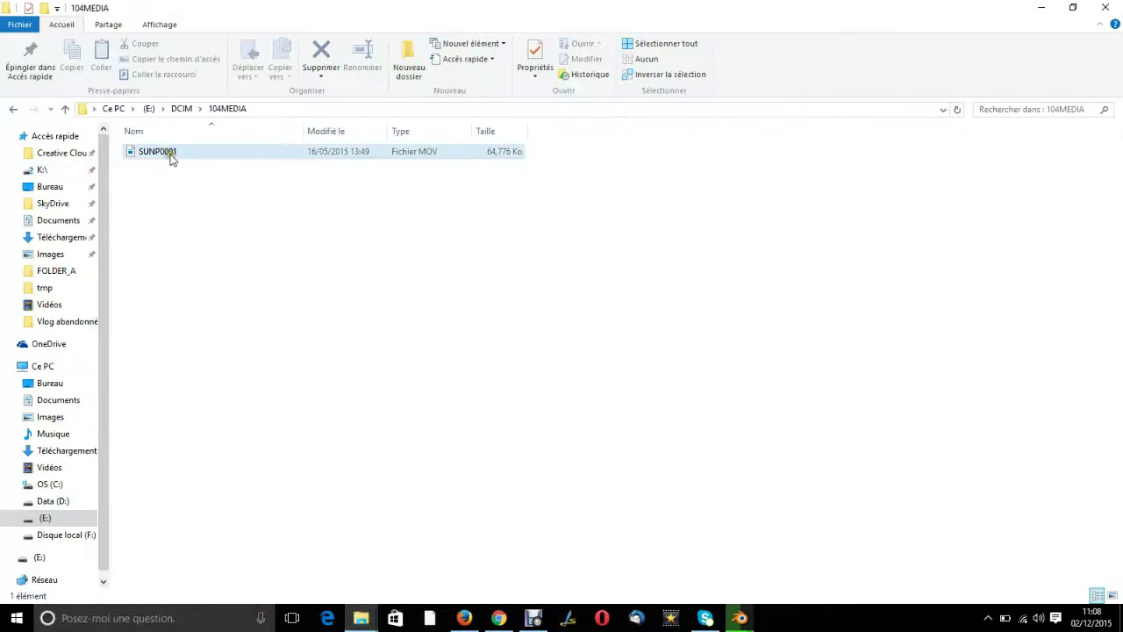
{"action": "right_click", "coordinate": [166, 153]}
{"action": "left_click", "coordinate": [98, 308]}
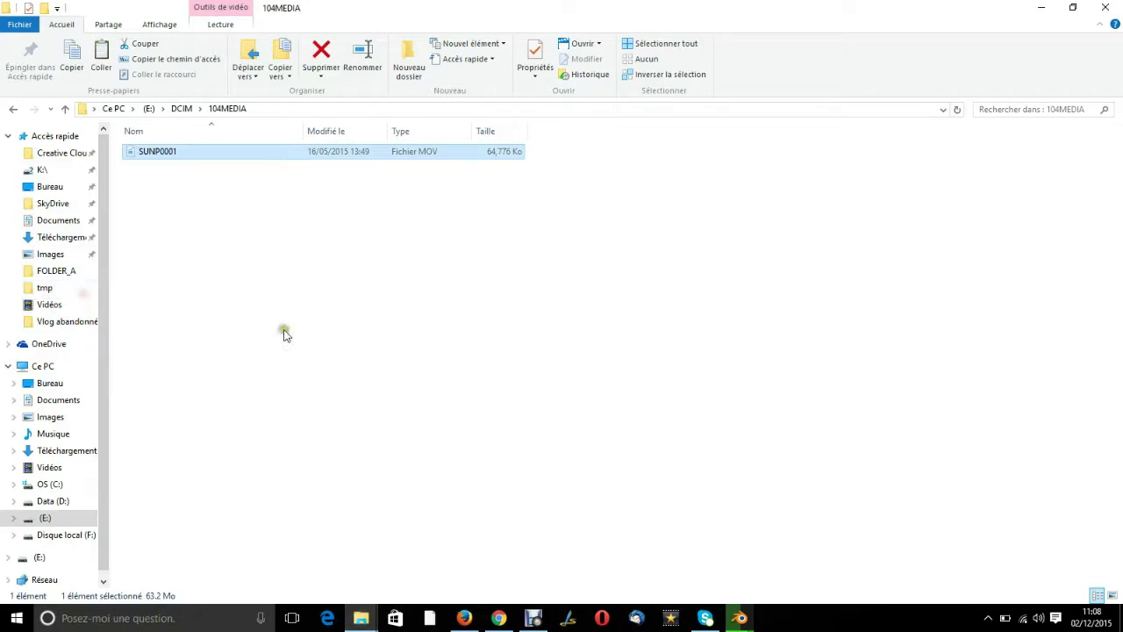
{"action": "mouse_move", "coordinate": [361, 618]}
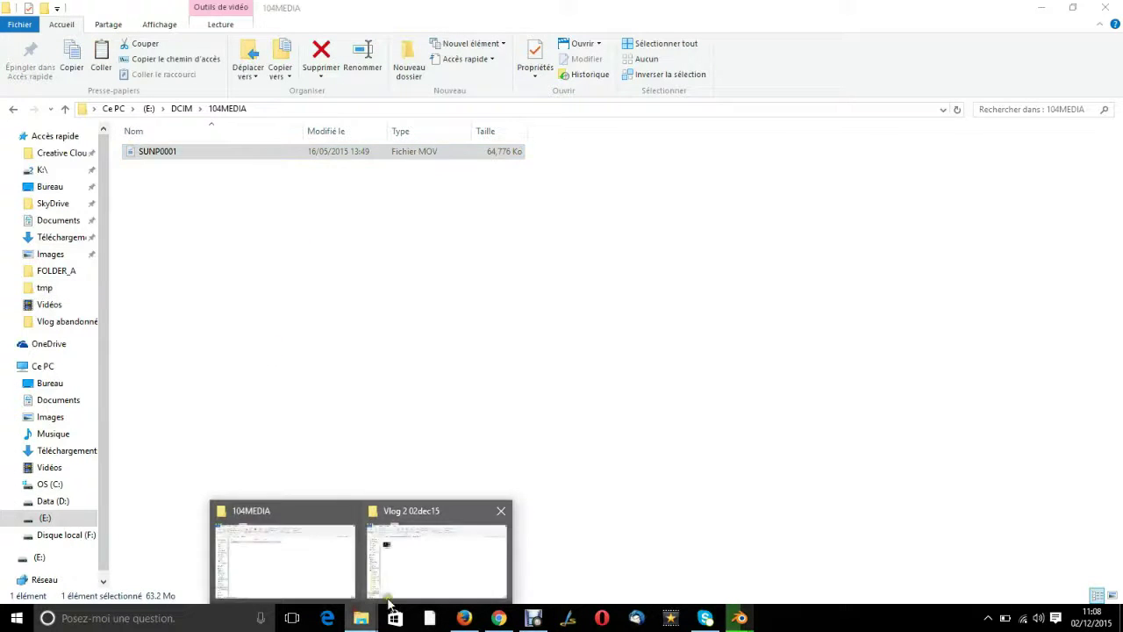
{"action": "left_click", "coordinate": [423, 570]}
{"action": "right_click", "coordinate": [309, 269]}
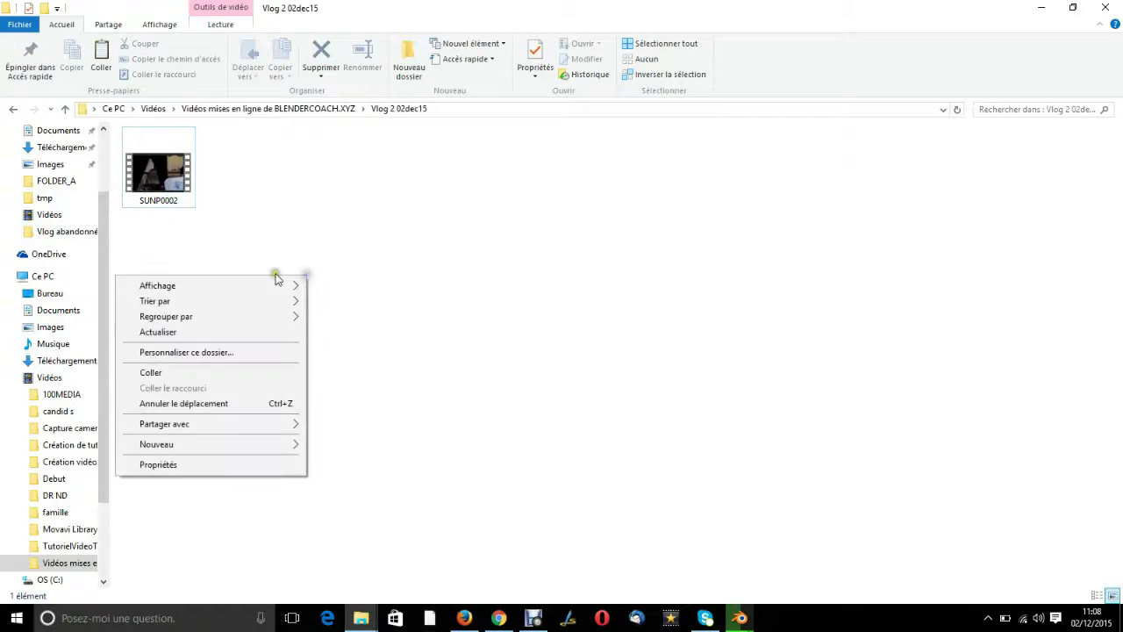
{"action": "left_click", "coordinate": [213, 377]}
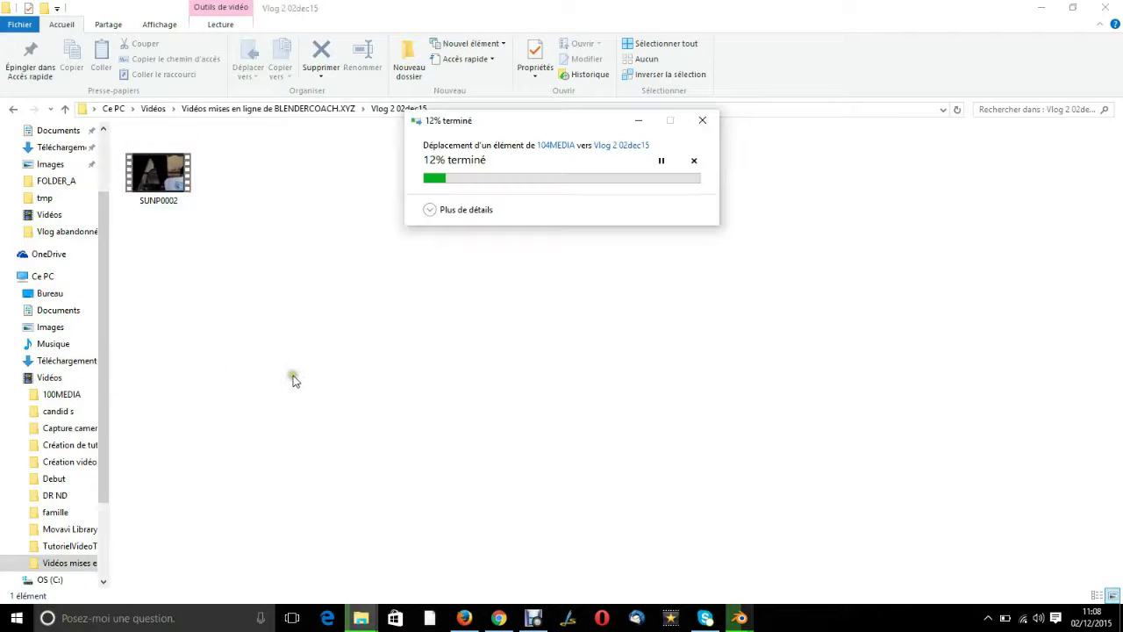